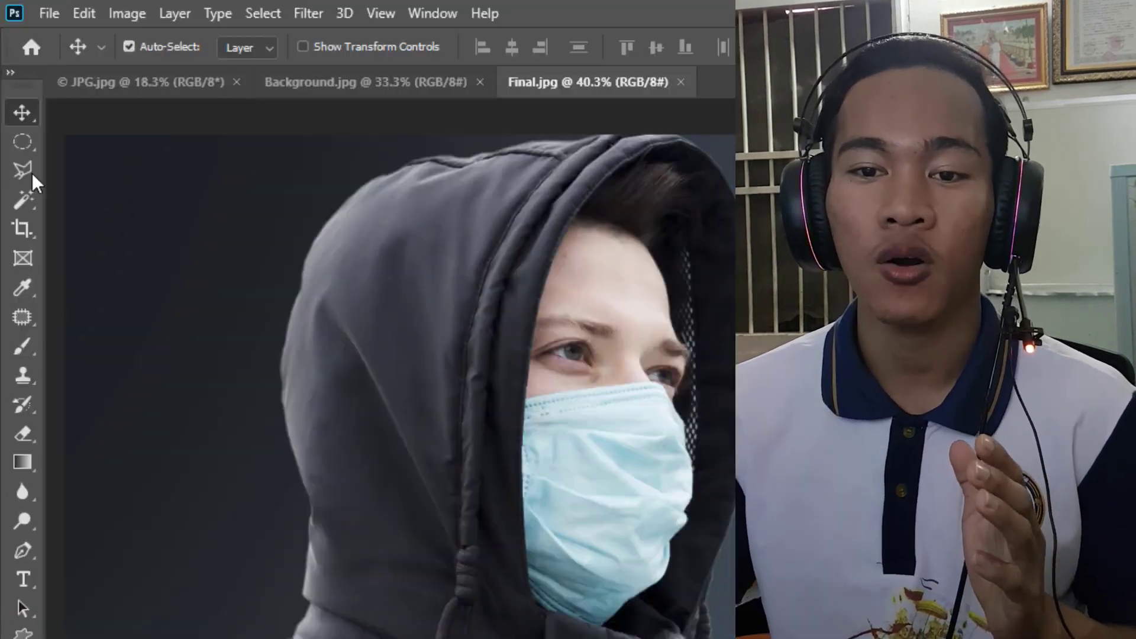
# Step: Choose the Polygonal Lasso tool, and view the Background.jpg and Final.jpg documents
pyautogui.click(12, 89)
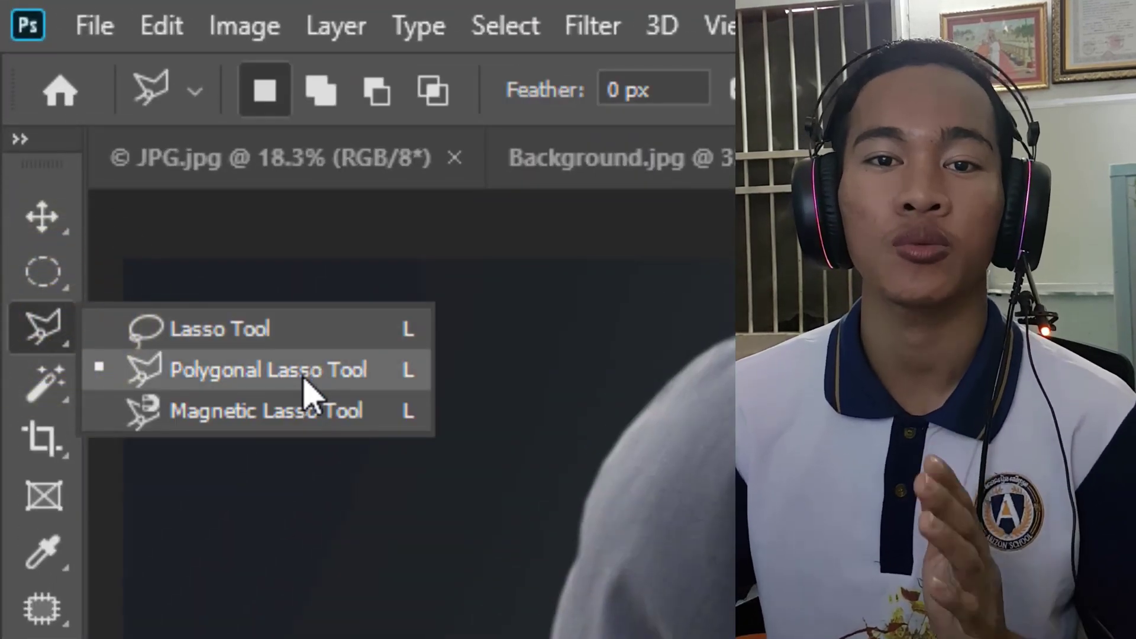
pyautogui.click(305, 392)
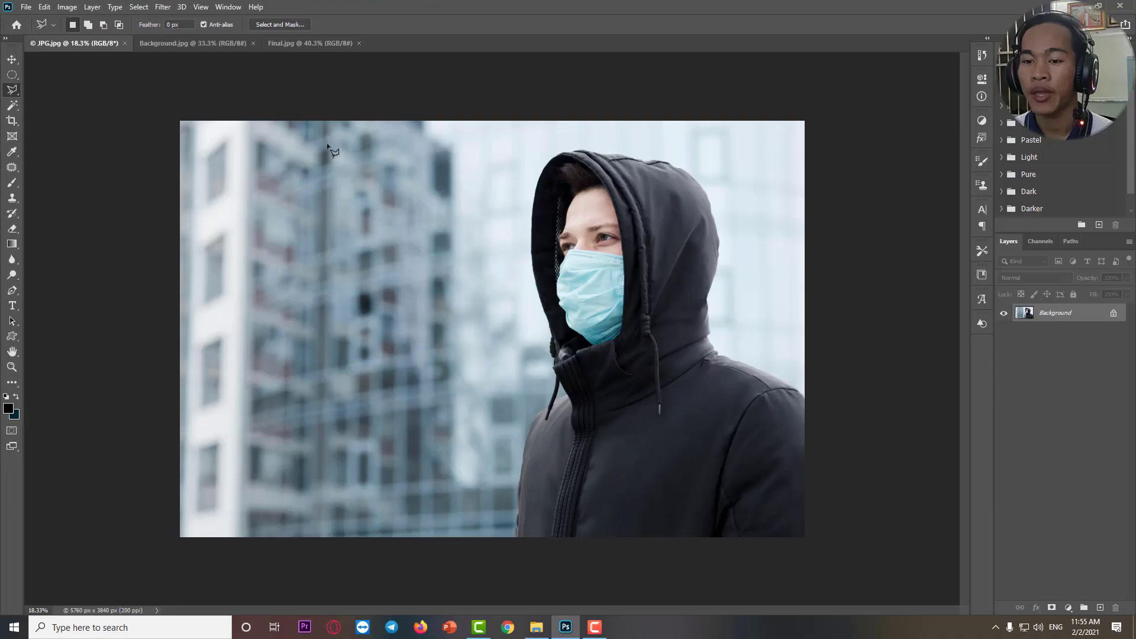
pyautogui.click(172, 43)
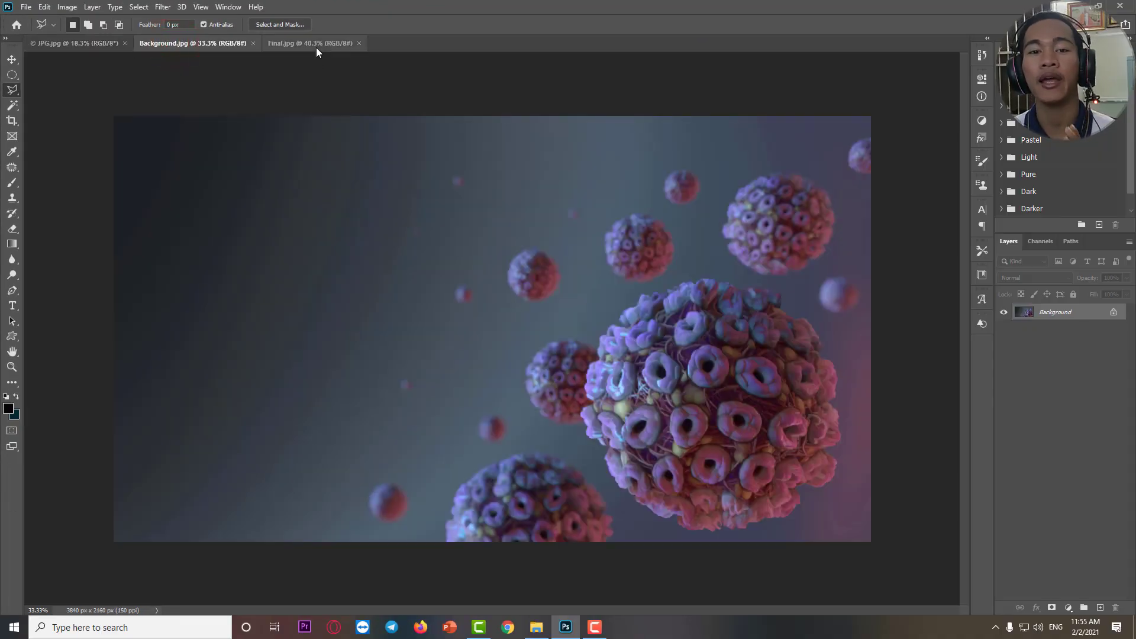
pyautogui.click(315, 46)
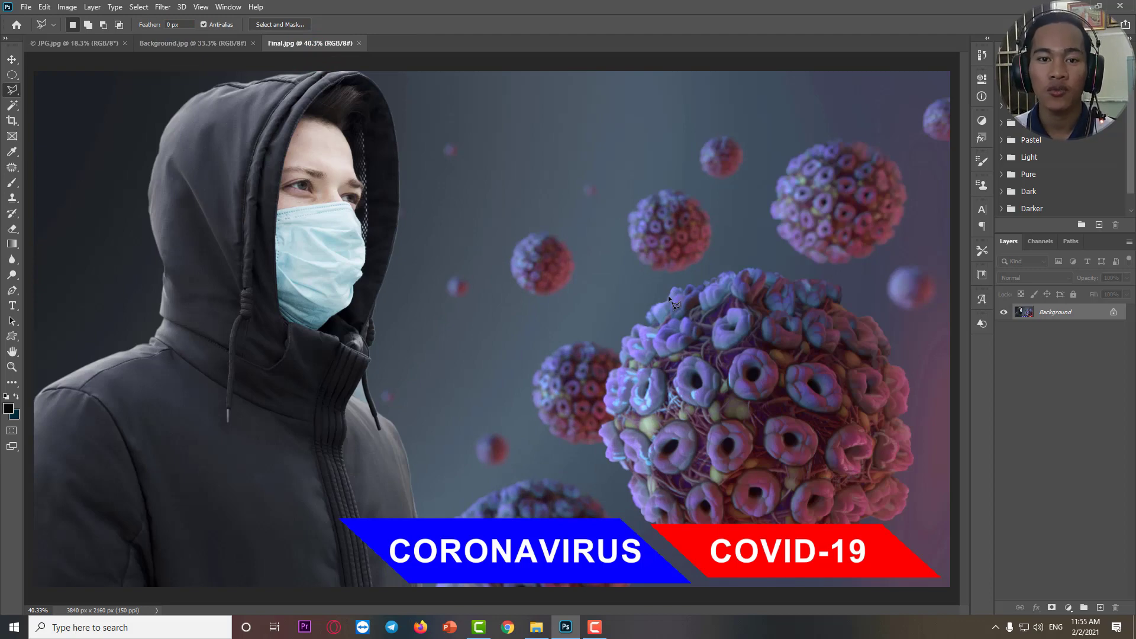
# Step: Detach Final.jpg into a small floating reference window, with its image zoomed out to fit
pyautogui.moveTo(195, 42); pyautogui.dragTo(414, 47)
pyautogui.click(172, 48)
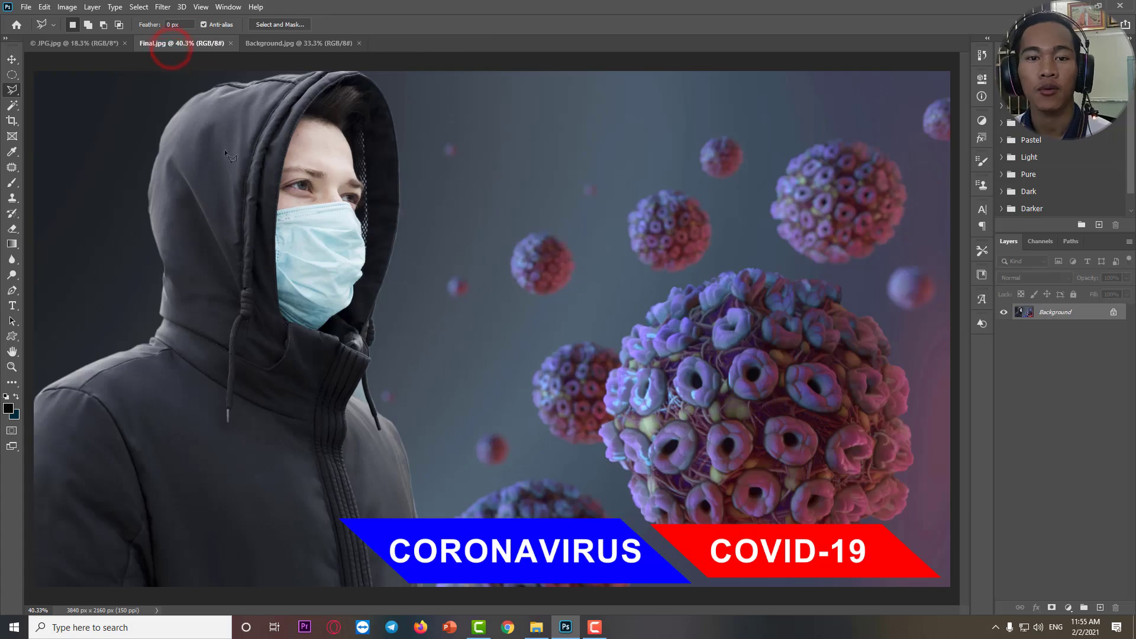
pyautogui.scroll(-3, 255, 195)
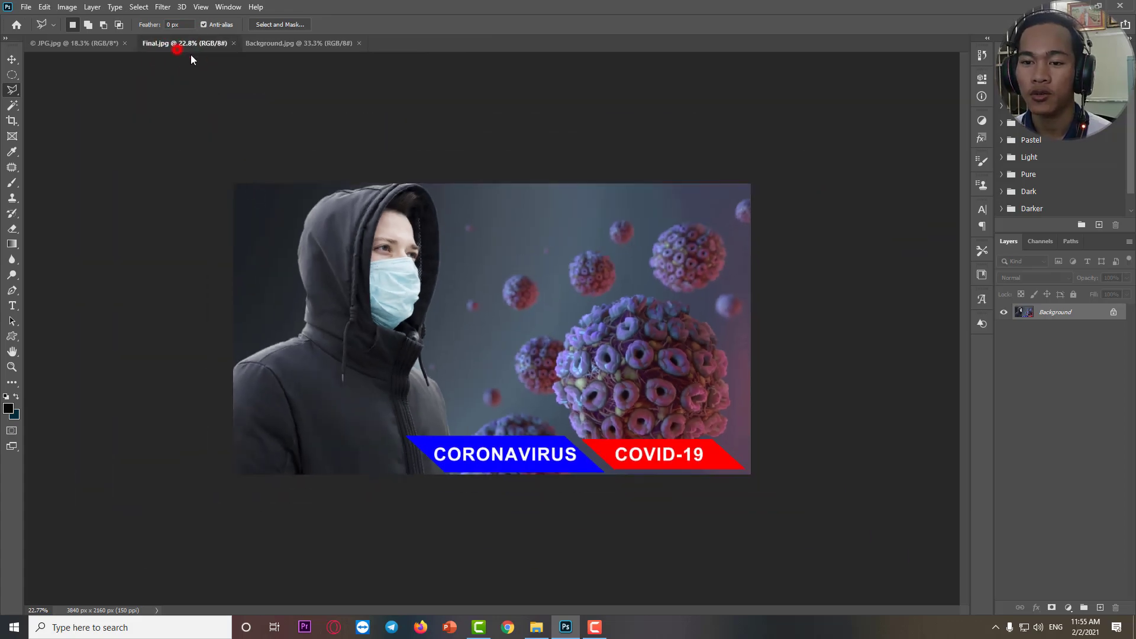
pyautogui.moveTo(191, 55); pyautogui.dragTo(444, 111)
pyautogui.moveTo(524, 109); pyautogui.dragTo(898, 18)
pyautogui.scroll(-1, 887, 106)
# Step: View the JPG.jpg portrait and Background.jpg, ending on the JPG.jpg document
pyautogui.click(60, 43)
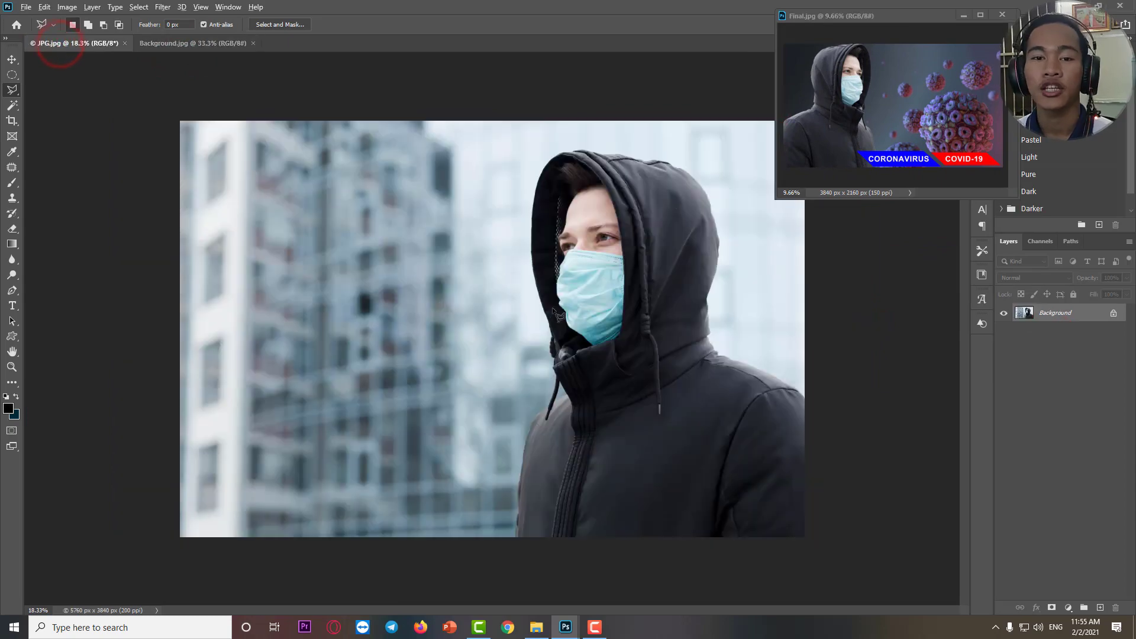
pyautogui.scroll(1, 556, 314)
pyautogui.scroll(-1, 721, 168)
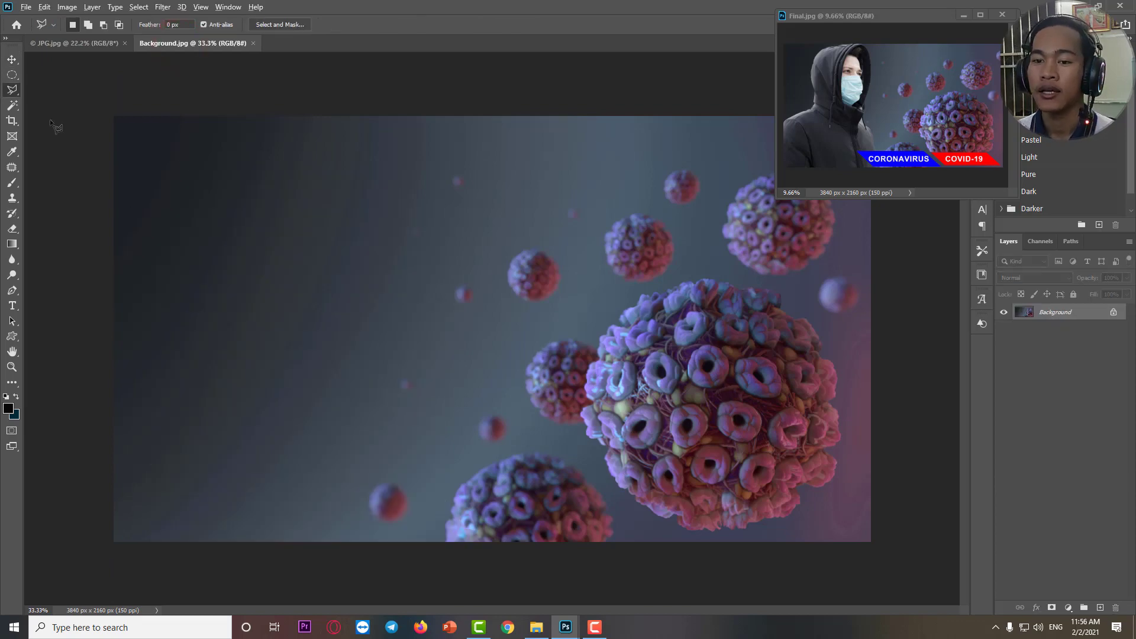
pyautogui.click(62, 41)
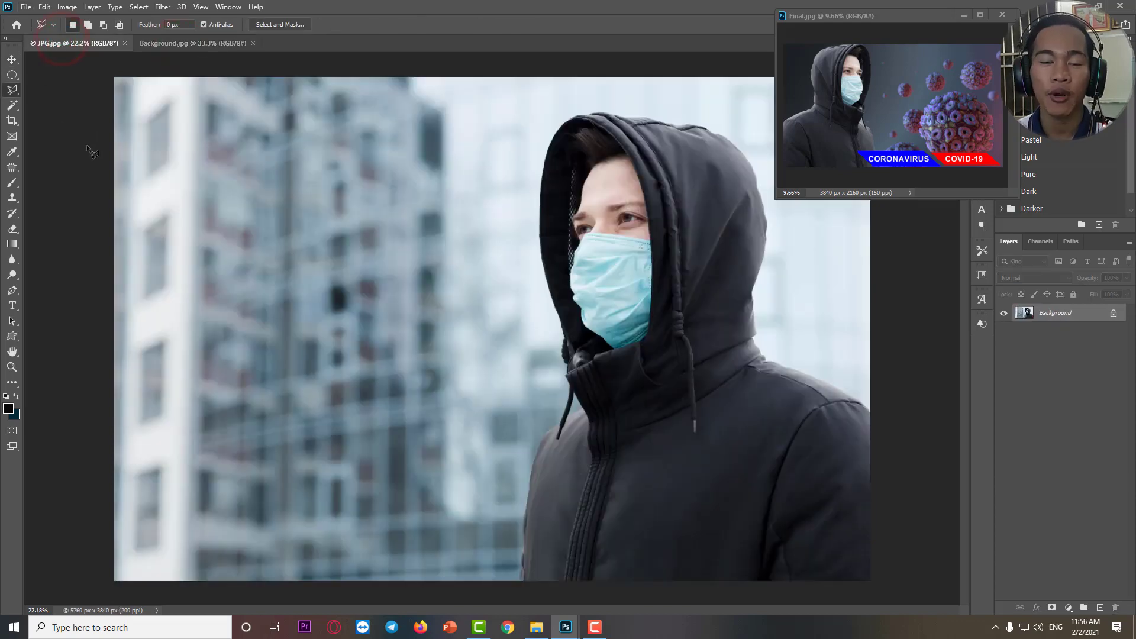
# Step: Activate the Magnetic Lasso tool in New Selection mode with a 2 px feather
pyautogui.rightClick(10, 92)
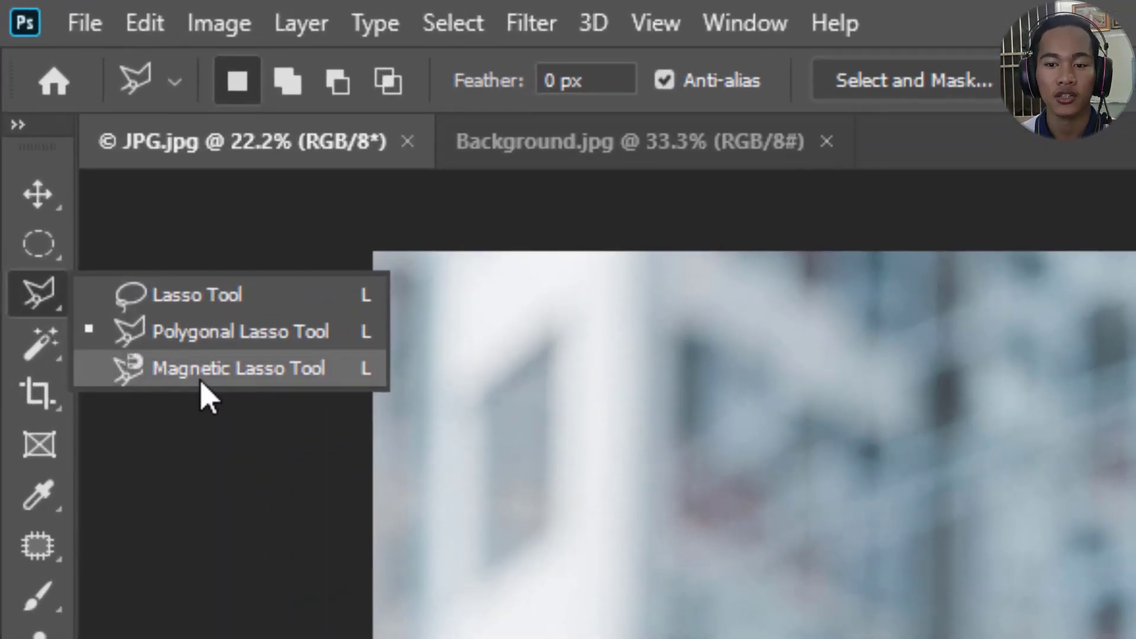
pyautogui.click(201, 380)
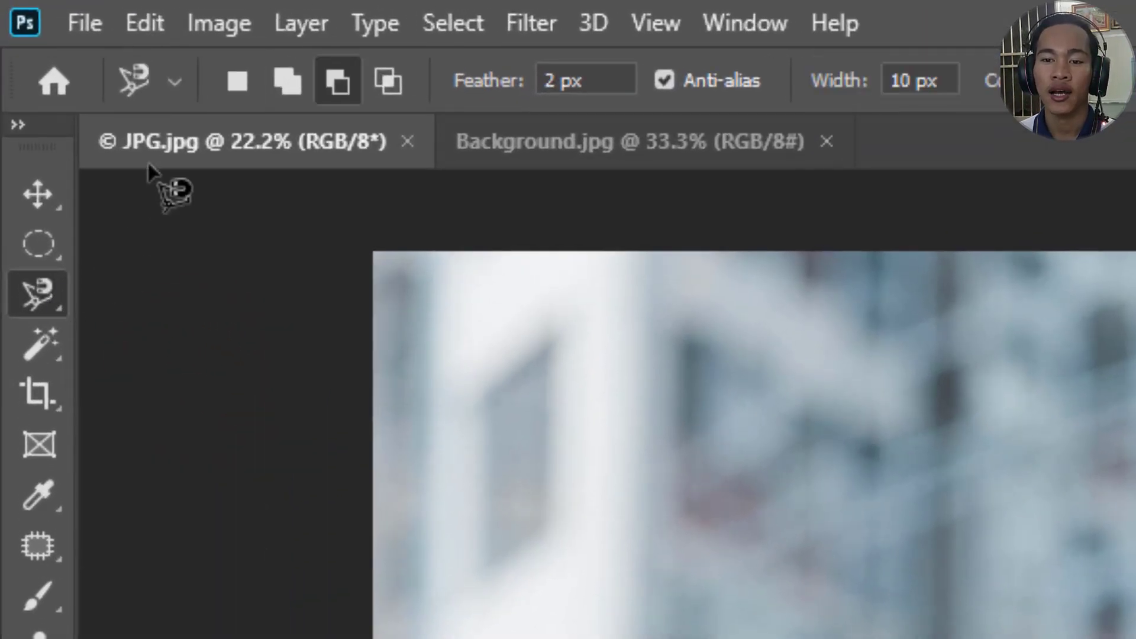
pyautogui.click(240, 85)
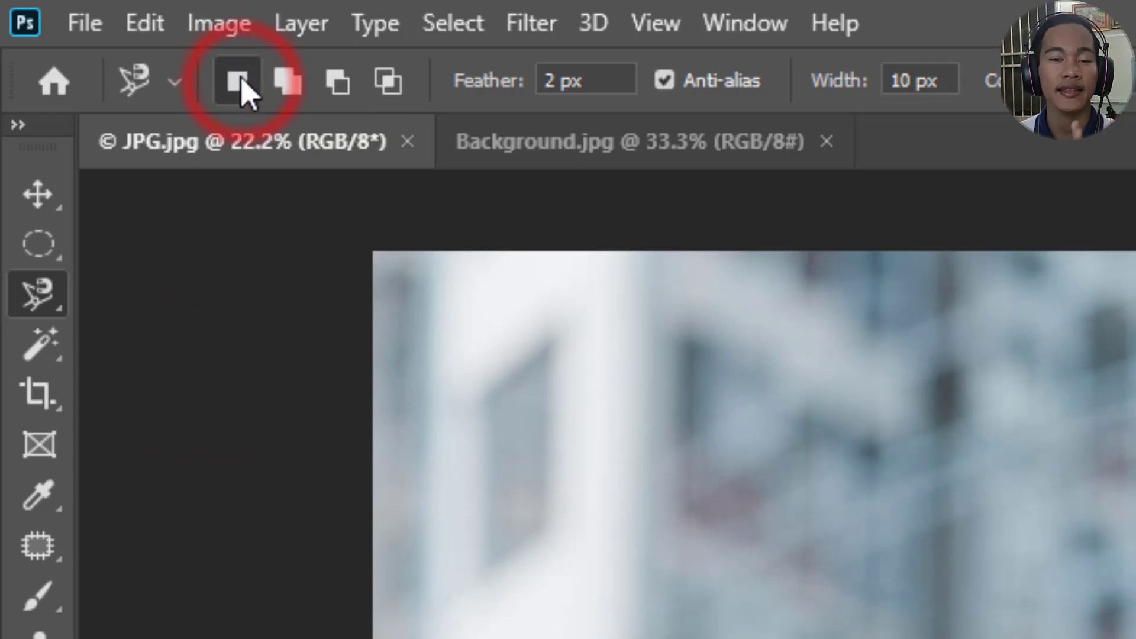
pyautogui.click(599, 86)
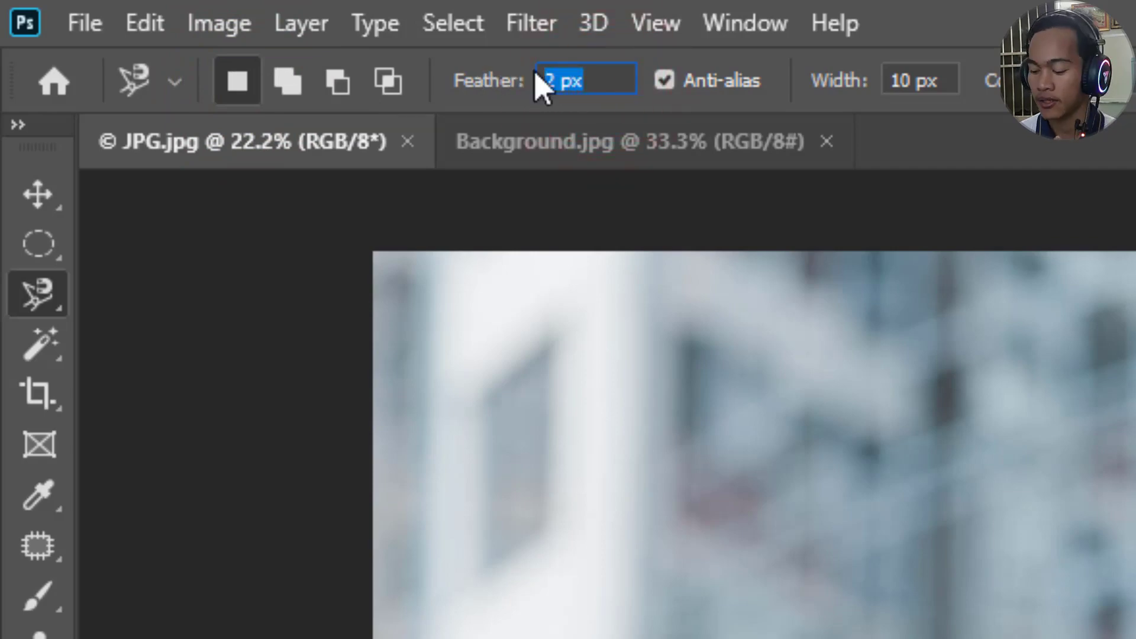
pyautogui.press('Return')
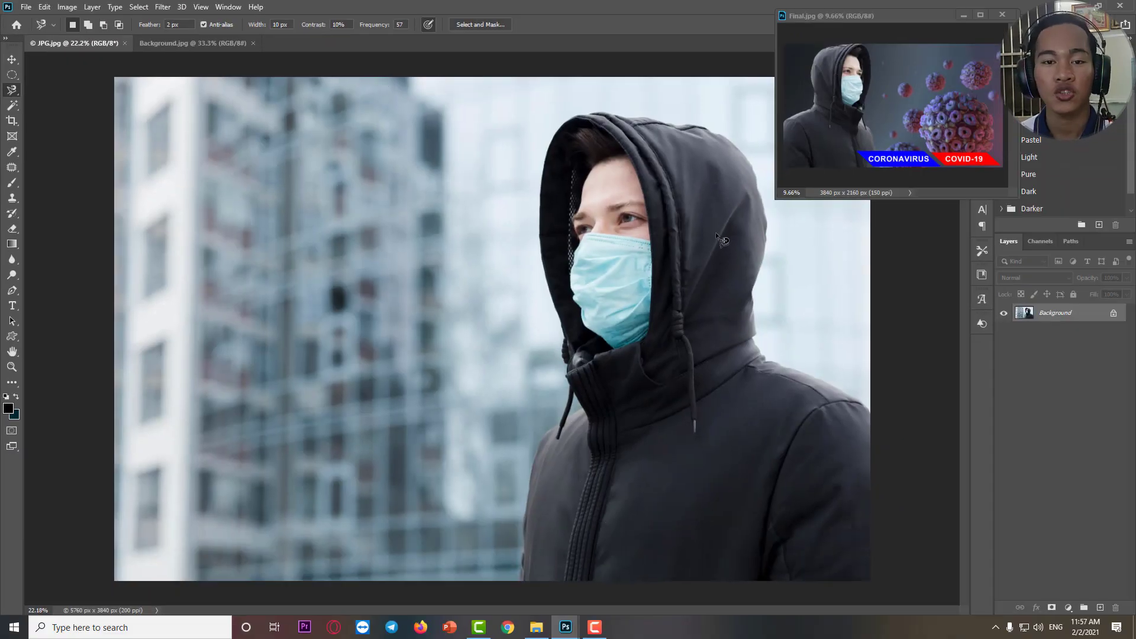
# Step: Start a Magnetic Lasso outline at the hood's front edge and trace it over the hood's top to its back
pyautogui.scroll(3, 709, 229)
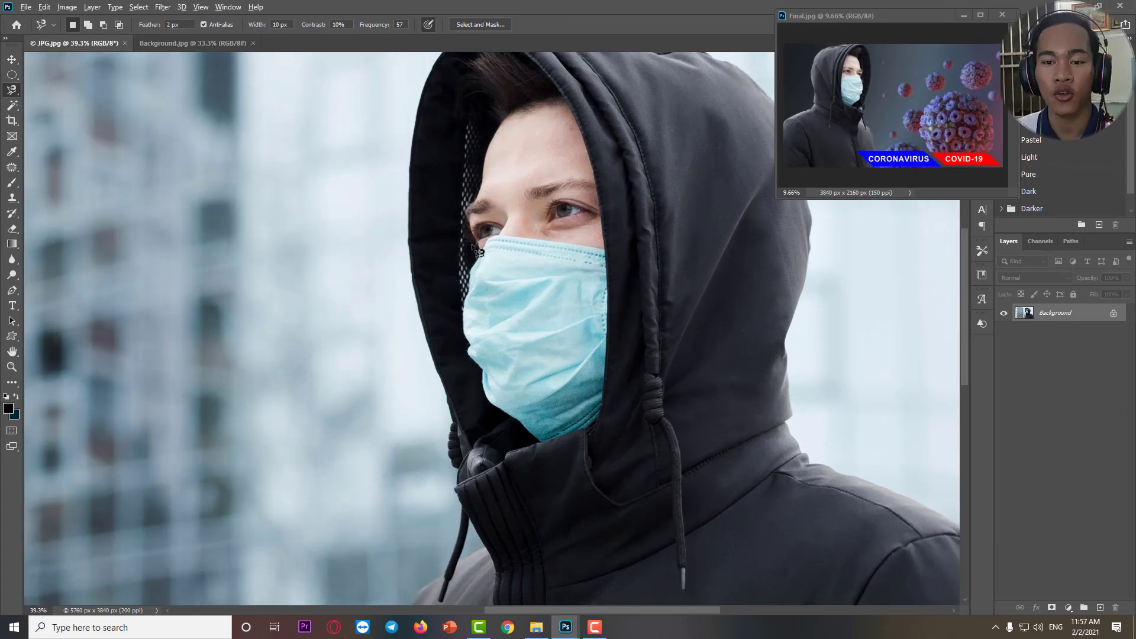
pyautogui.scroll(-2, 477, 251)
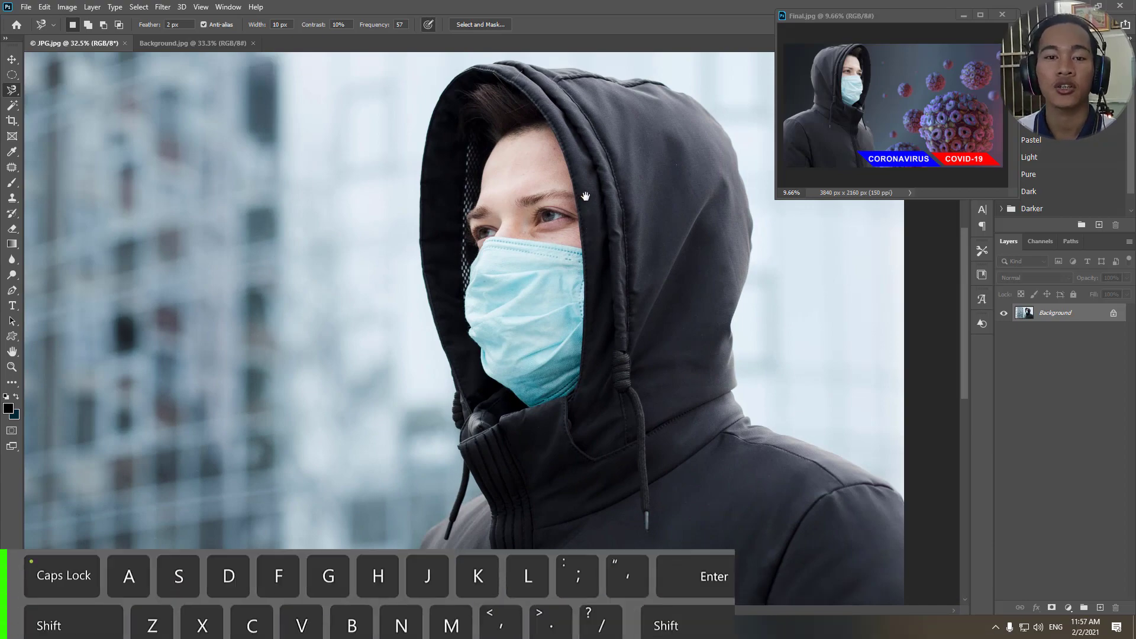
pyautogui.moveTo(588, 195)
pyautogui.mouseDown()
pyautogui.moveTo(467, 238)
pyautogui.moveTo(461, 352)
pyautogui.moveTo(353, 192)
pyautogui.moveTo(408, 228)
pyautogui.mouseUp()
pyautogui.moveTo(425, 221)
pyautogui.mouseDown()
pyautogui.moveTo(408, 233)
pyautogui.moveTo(513, 178)
pyautogui.mouseUp()
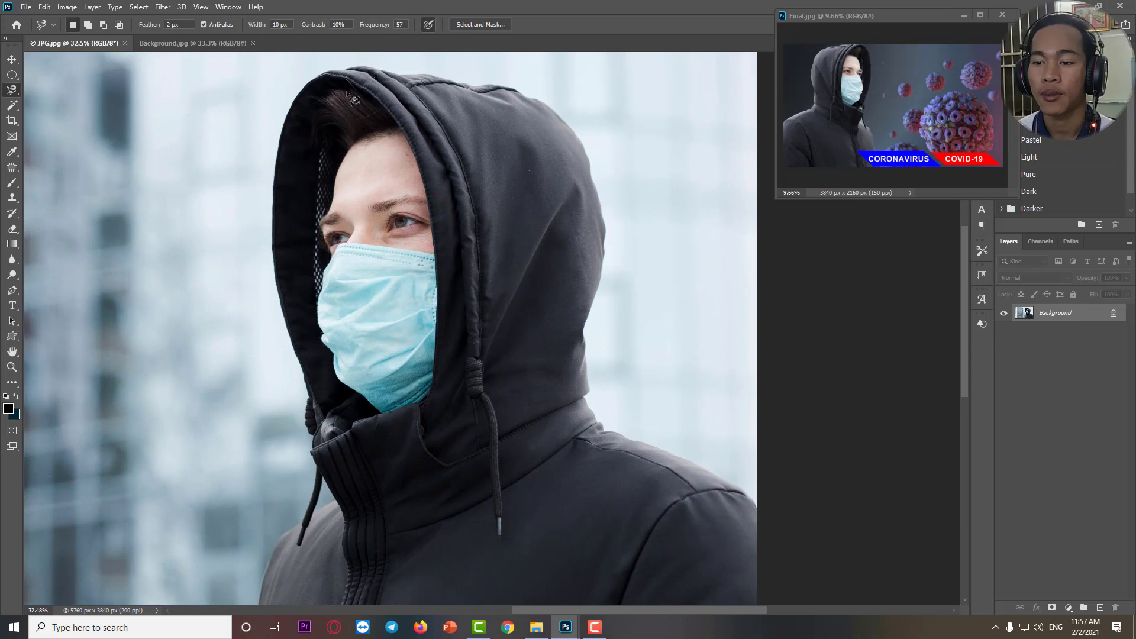
pyautogui.scroll(3, 352, 98)
pyautogui.moveTo(372, 99); pyautogui.dragTo(362, 215)
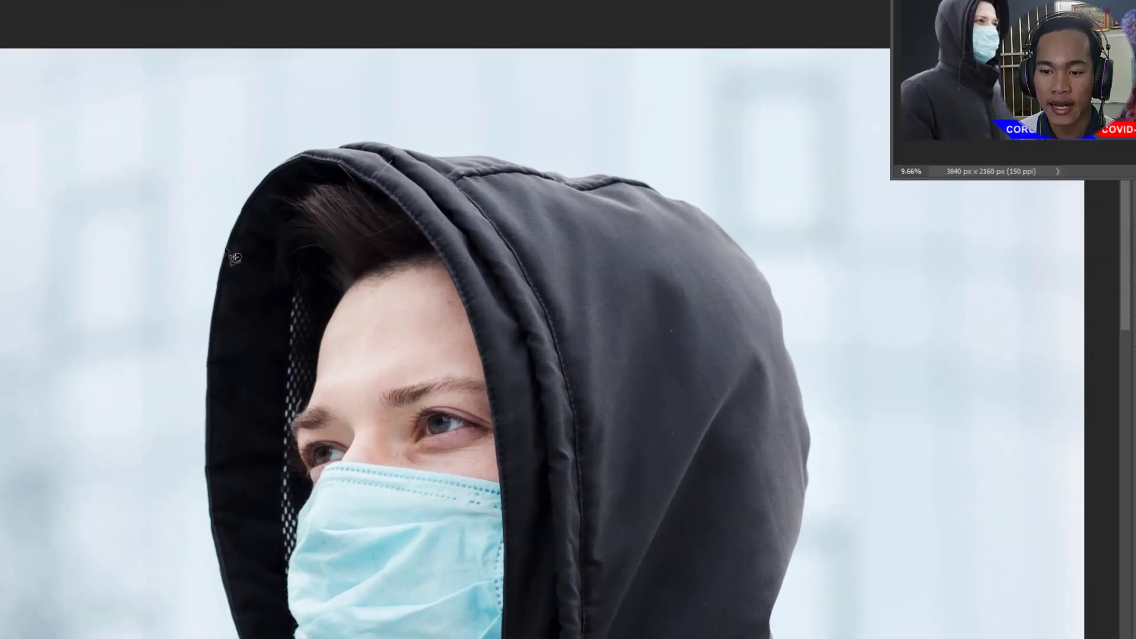
pyautogui.click(238, 256)
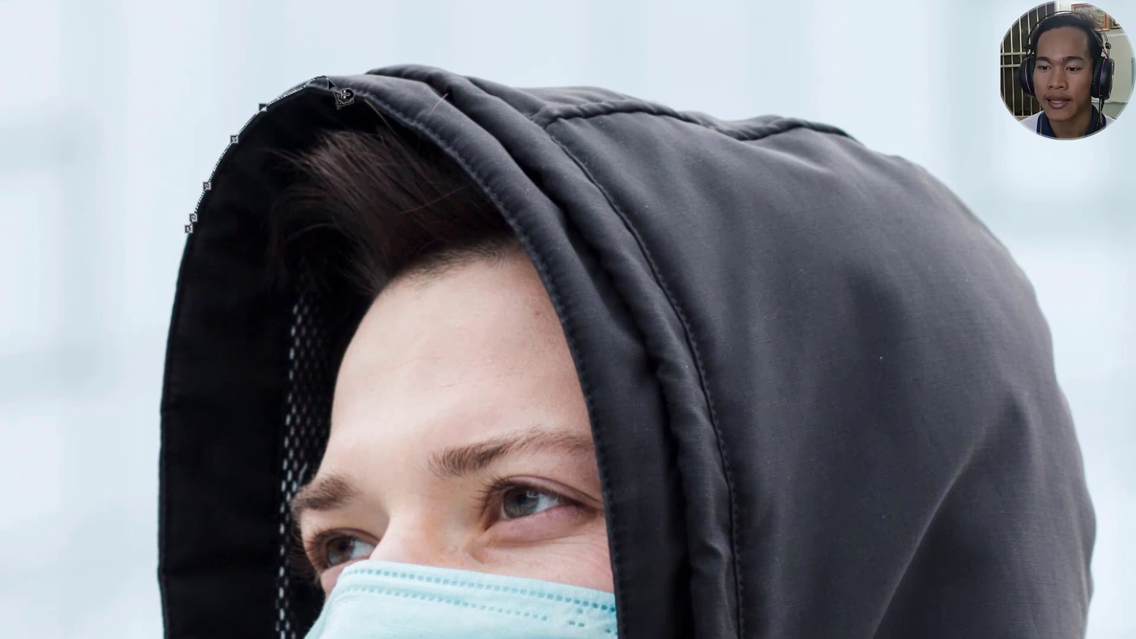
pyautogui.click(284, 90)
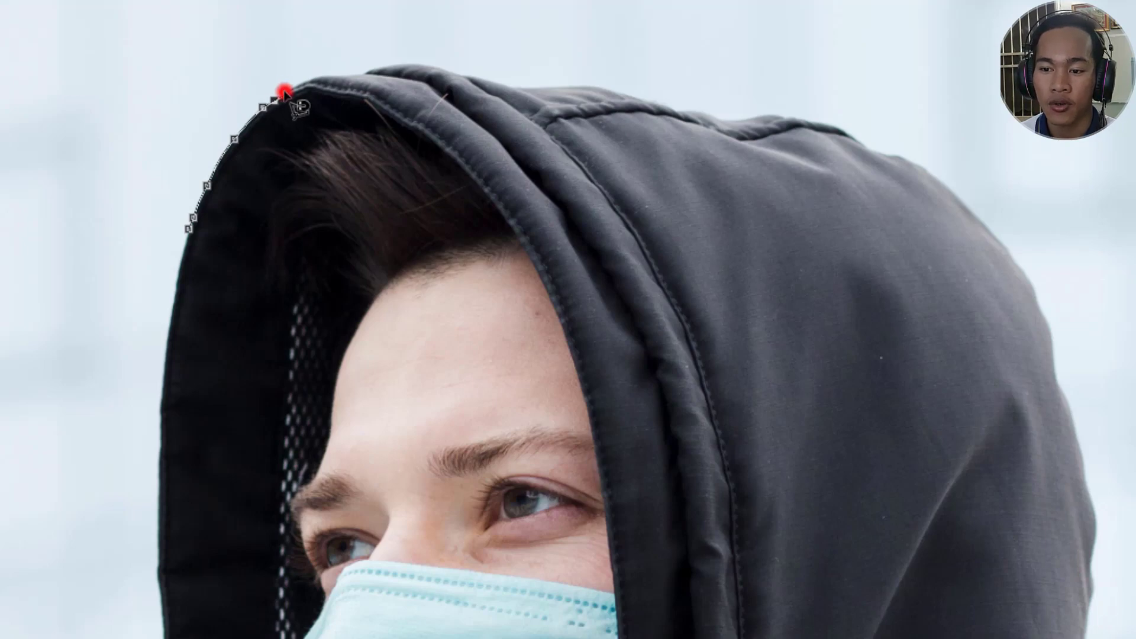
pyautogui.click(321, 73)
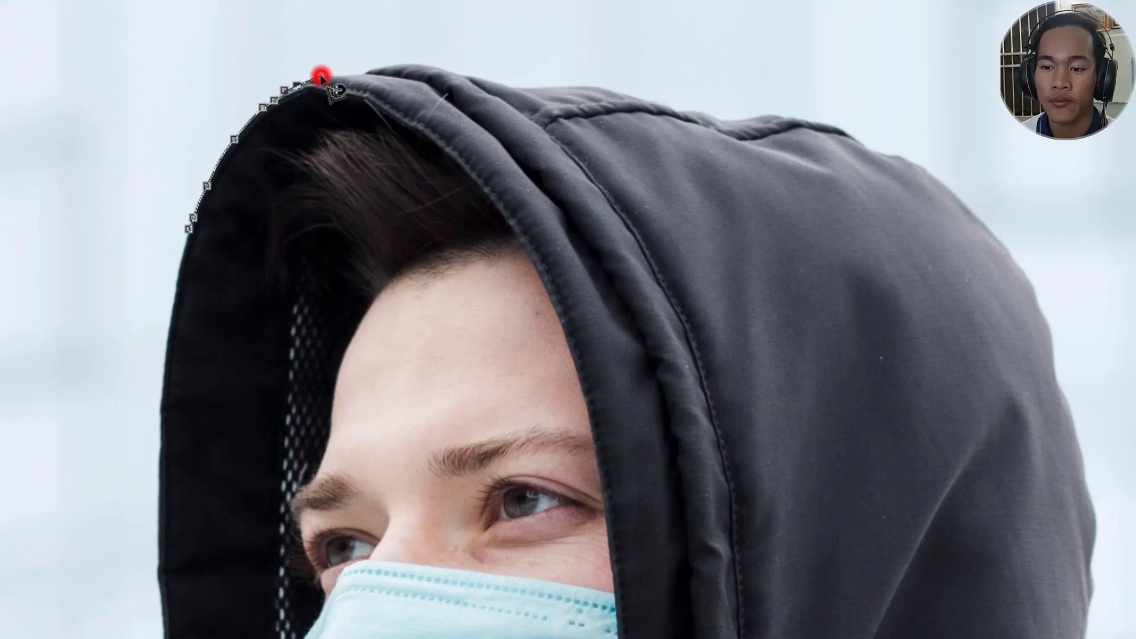
pyautogui.click(353, 77)
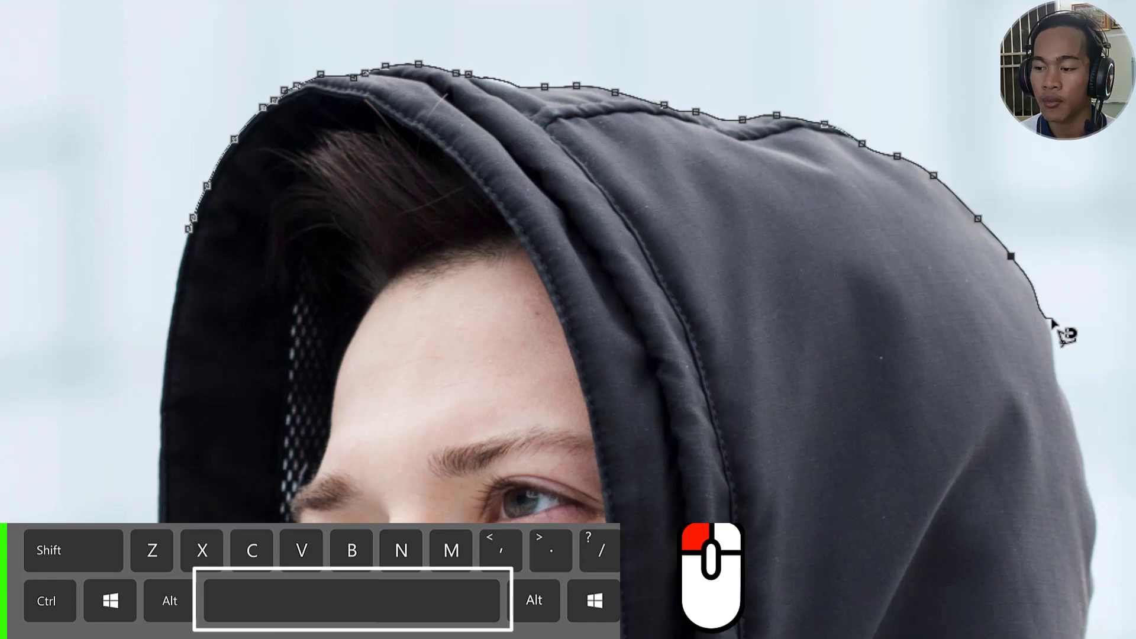
# Step: Continue the lasso outline down the back of the hood and along the shoulder to the photo's right edge
pyautogui.press('space')
pyautogui.moveTo(1054, 320); pyautogui.dragTo(695, 20)
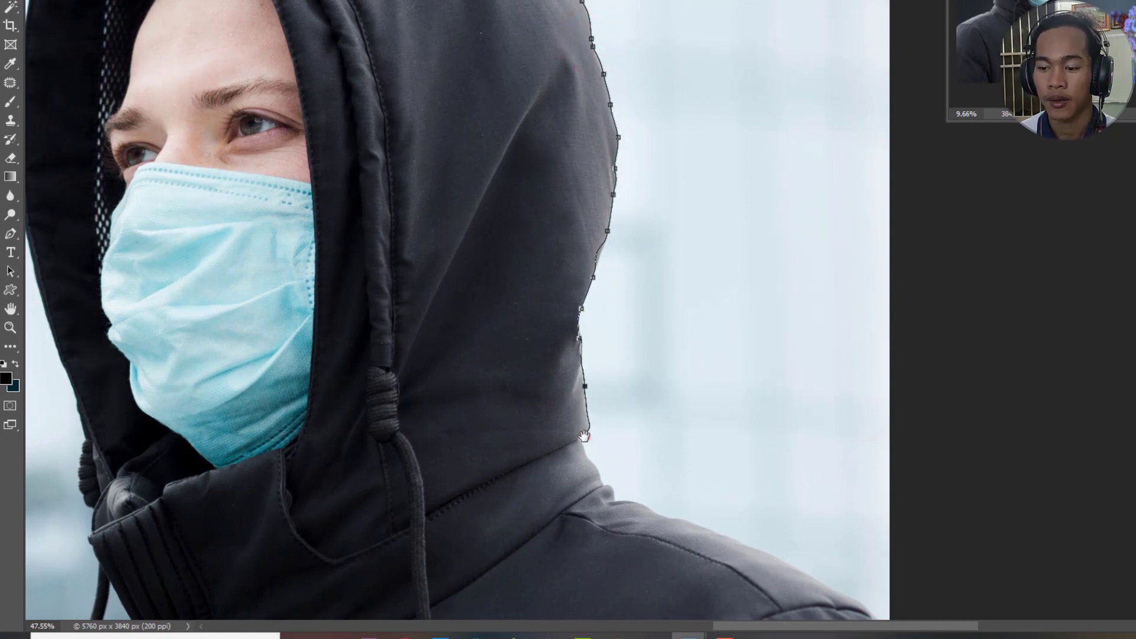
pyautogui.moveTo(583, 436); pyautogui.dragTo(507, 46)
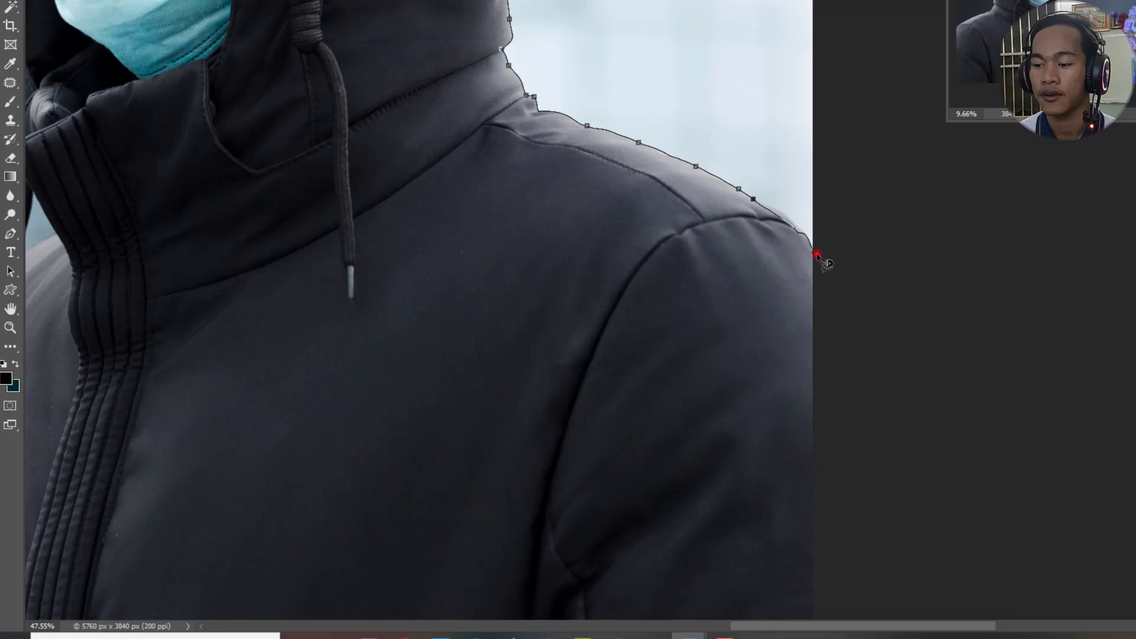
pyautogui.click(817, 255)
# Step: Remove the stray lasso anchor points cutting across the sleeve, back to the point where the shoulder meets the photo's edge
pyautogui.moveTo(823, 262); pyautogui.dragTo(888, 102)
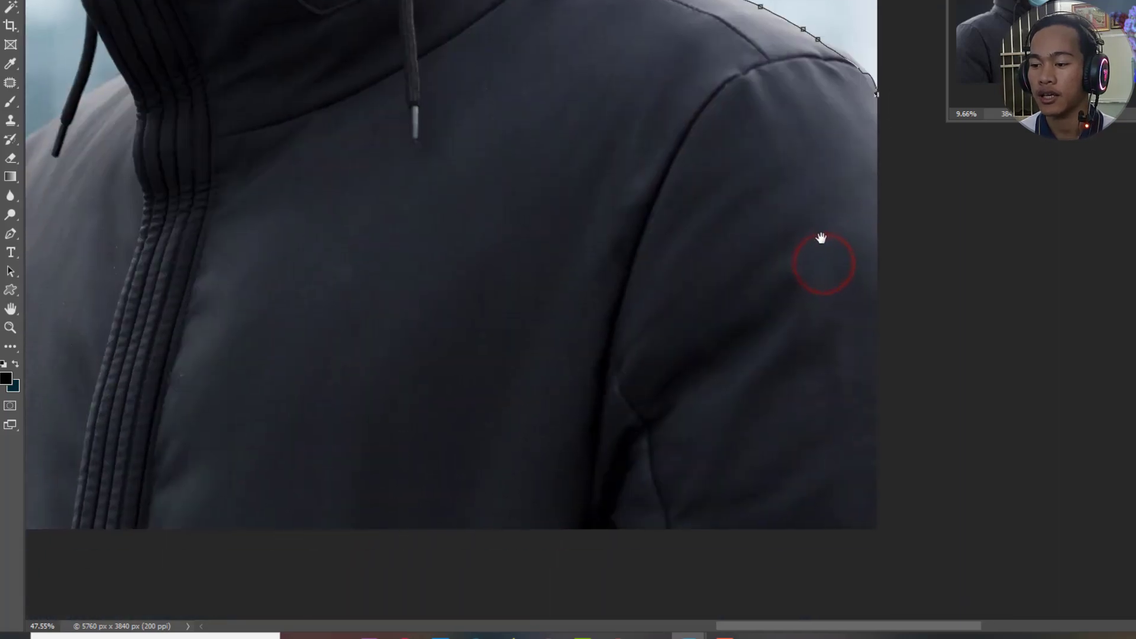
pyautogui.moveTo(821, 238); pyautogui.dragTo(766, 35)
pyautogui.moveTo(504, 218)
pyautogui.mouseDown()
pyautogui.moveTo(647, 330)
pyautogui.moveTo(838, 218)
pyautogui.moveTo(585, 126)
pyautogui.mouseUp()
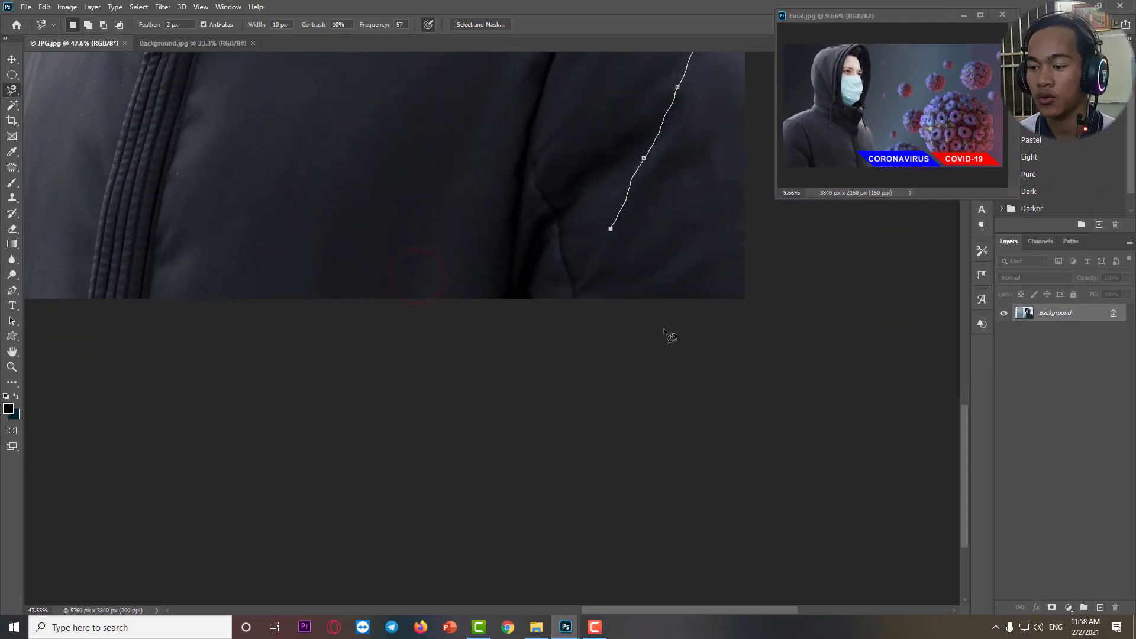
pyautogui.press('BackSpace')
pyautogui.press('BackSpace')
pyautogui.press('BackSpace')
pyautogui.press('BackSpace')
pyautogui.press('BackSpace')
pyautogui.press('BackSpace')
pyautogui.press('BackSpace')
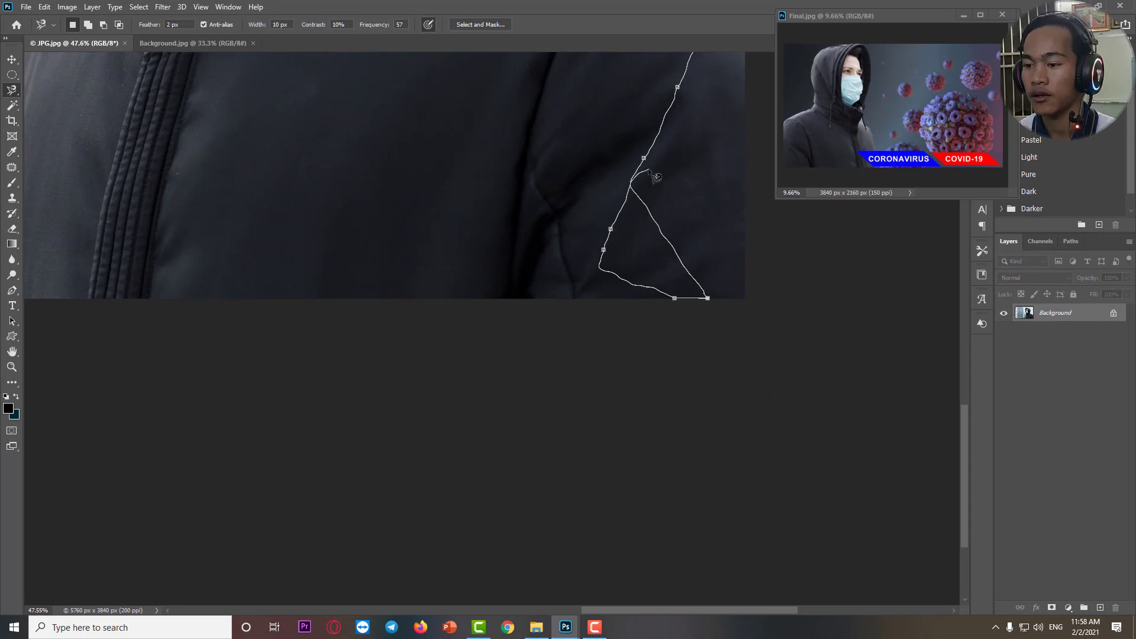
pyautogui.moveTo(669, 114); pyautogui.dragTo(557, 408)
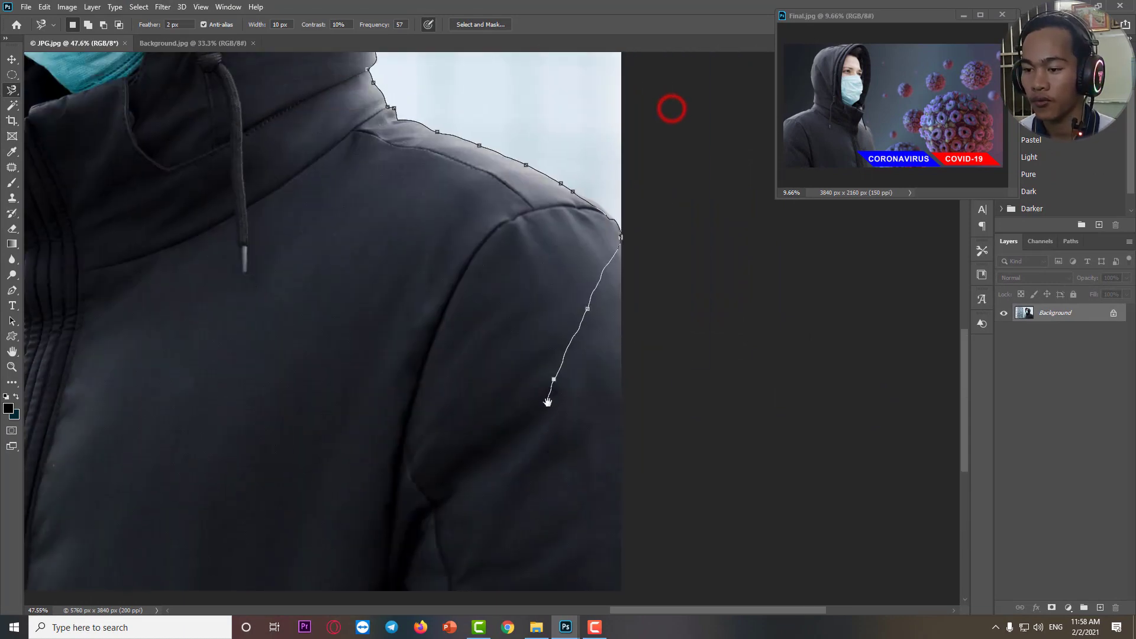
pyautogui.press('BackSpace')
pyautogui.press('BackSpace')
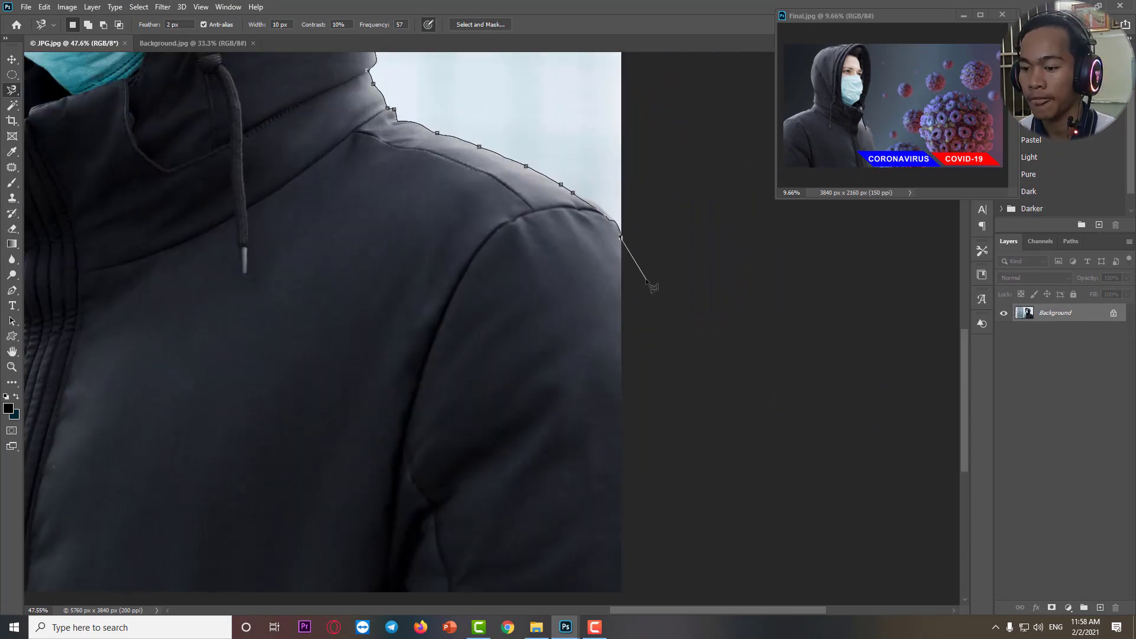
# Step: Trace the lasso outline down the photo's right edge, from the shoulder to the bottom corner
pyautogui.click(647, 278)
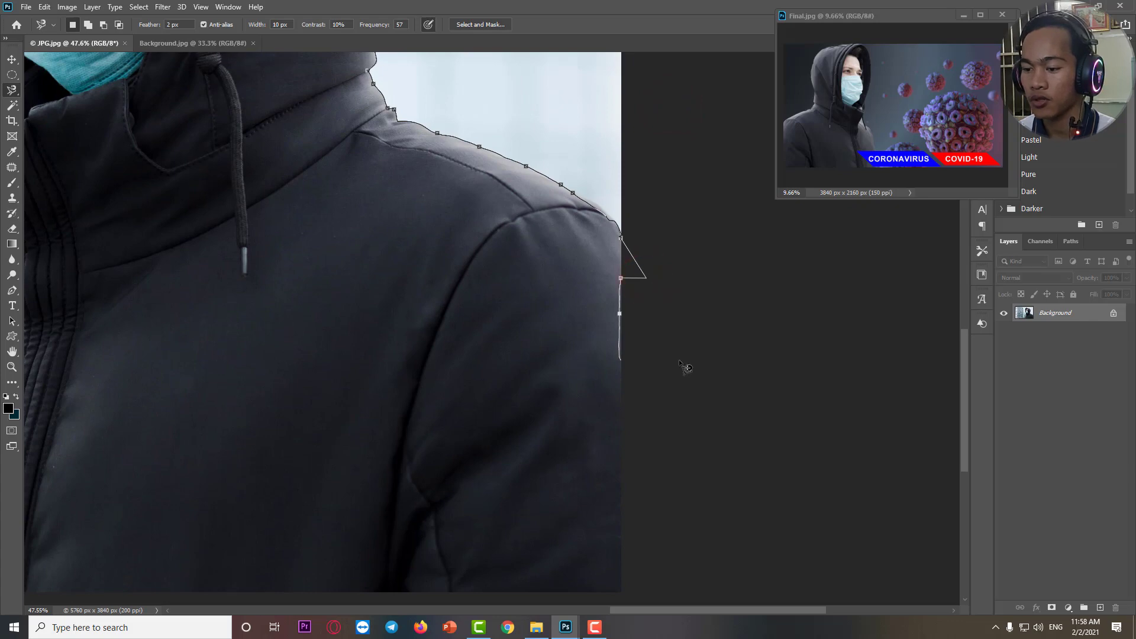
pyautogui.click(700, 462)
pyautogui.click(714, 517)
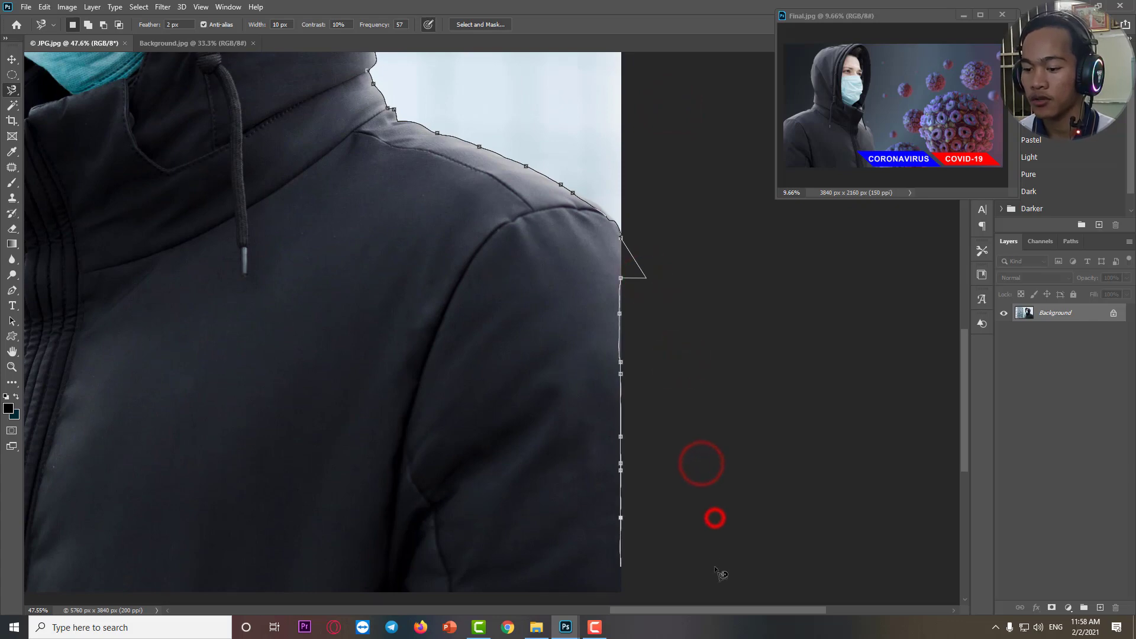
pyautogui.moveTo(716, 567); pyautogui.dragTo(796, 345)
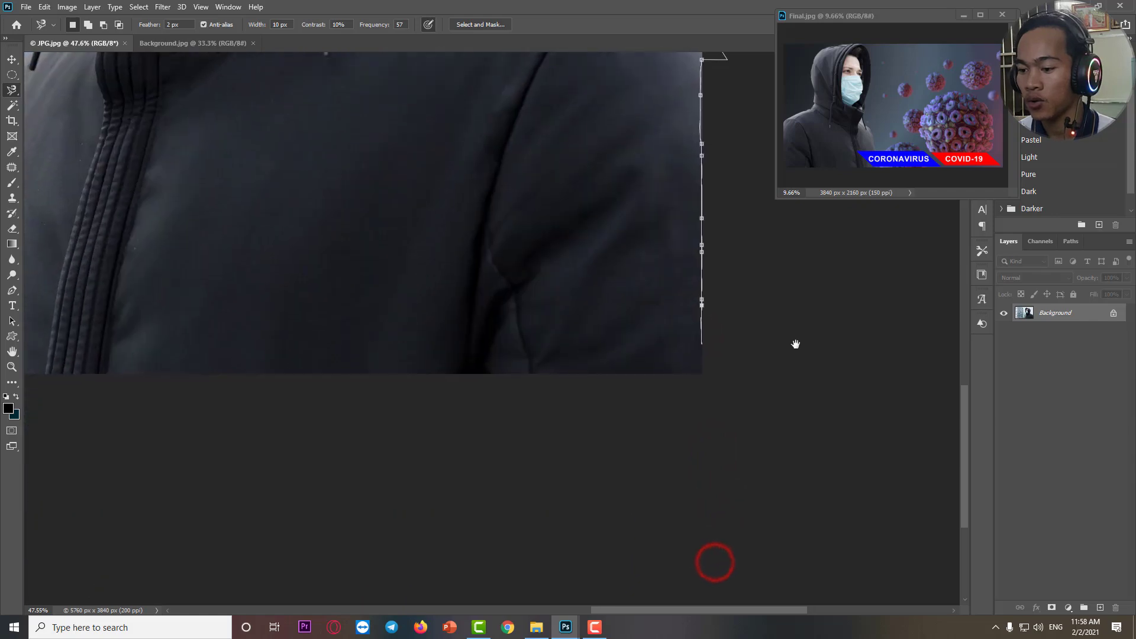
pyautogui.click(781, 452)
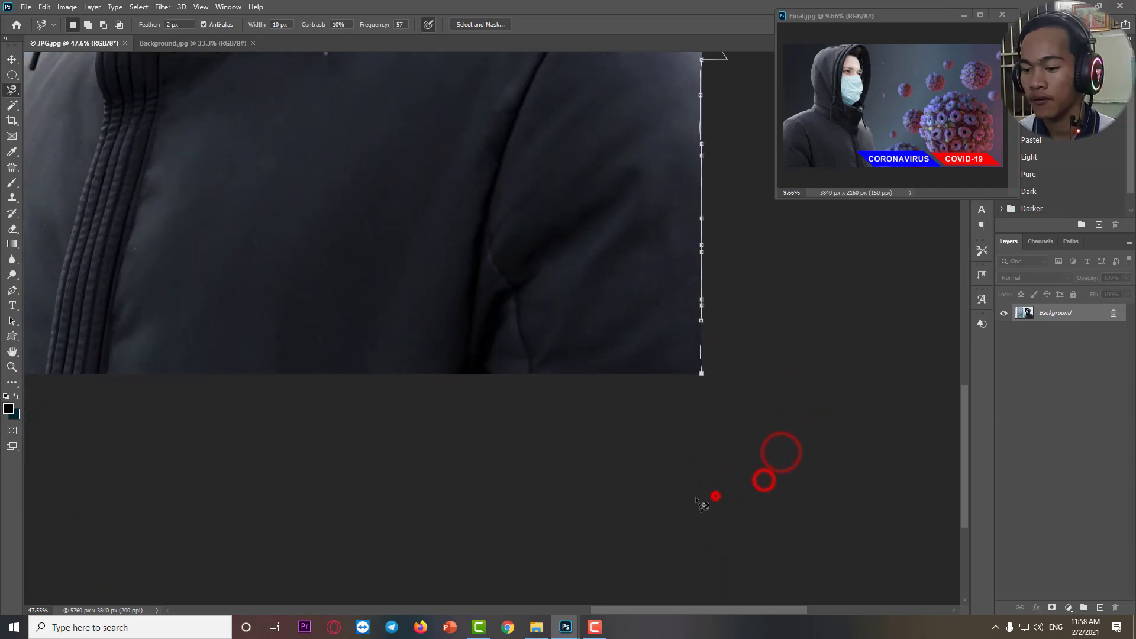
# Step: Continue the lasso outline along the photo's bottom edge, past the zipper to the jacket's front side
pyautogui.click(635, 500)
pyautogui.click(496, 503)
pyautogui.click(428, 497)
pyautogui.click(317, 496)
pyautogui.click(220, 489)
pyautogui.click(122, 476)
pyautogui.click(105, 458)
pyautogui.moveTo(259, 465); pyautogui.dragTo(613, 482)
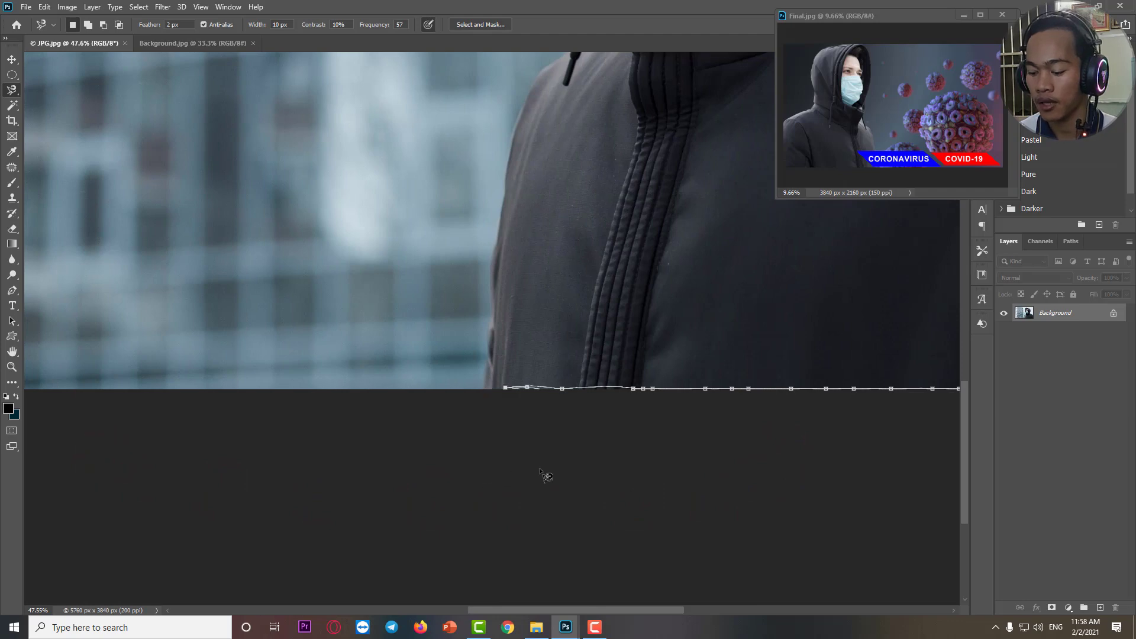
# Step: Redo the lasso outline at the photo's bottom edge, routing it below the image and around the jacket's front corner
pyautogui.press('BackSpace')
pyautogui.press('BackSpace')
pyautogui.click(574, 445)
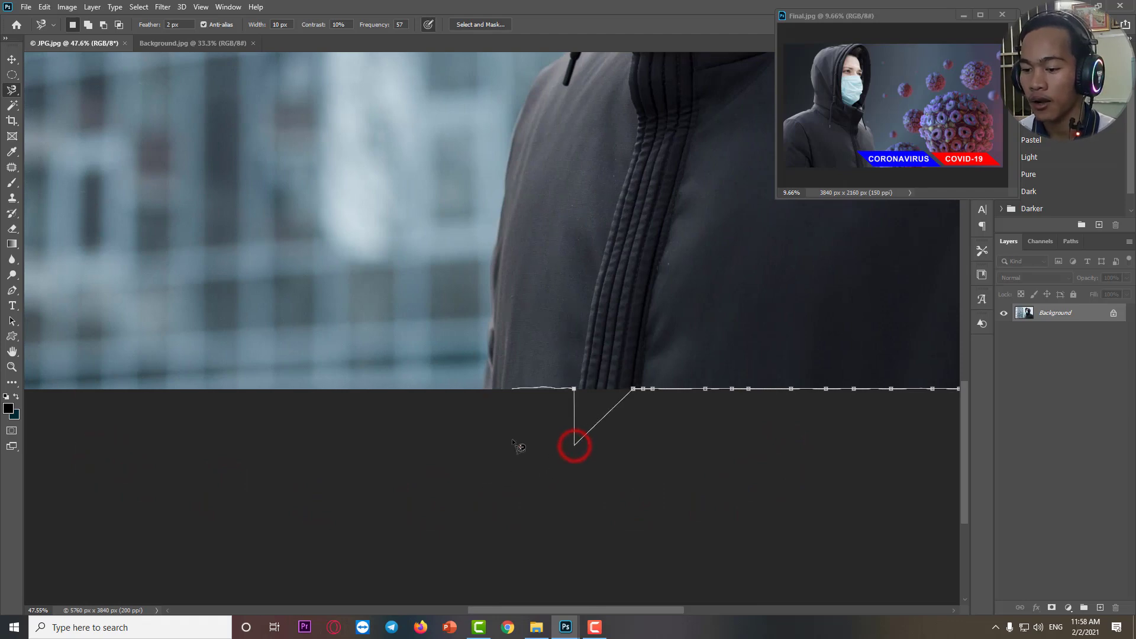
pyautogui.press('BackSpace')
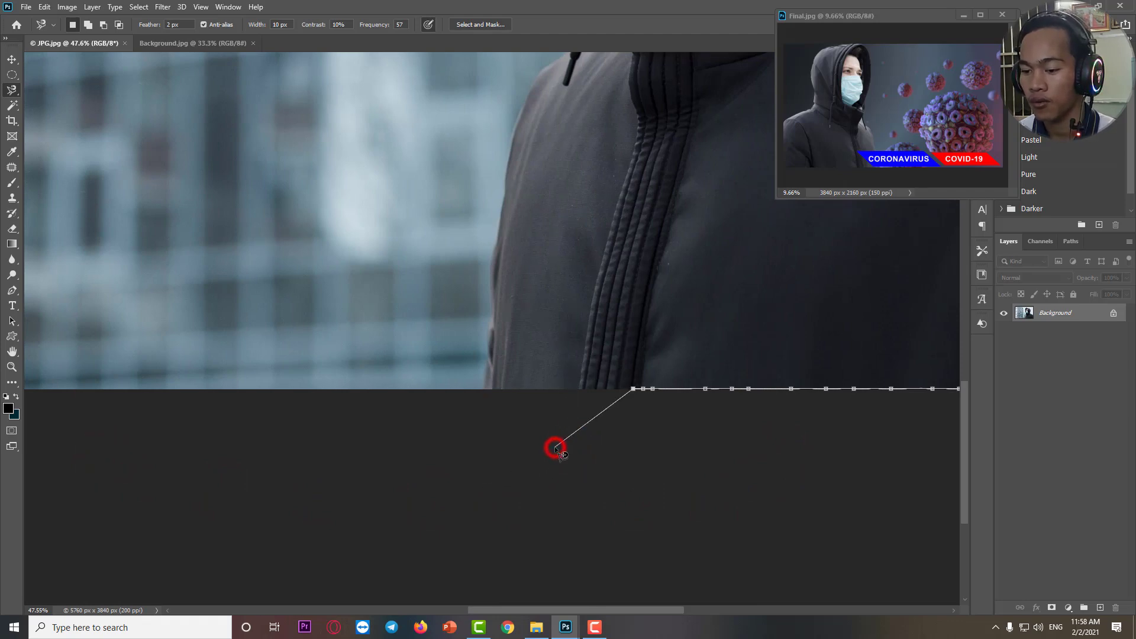
pyautogui.click(555, 447)
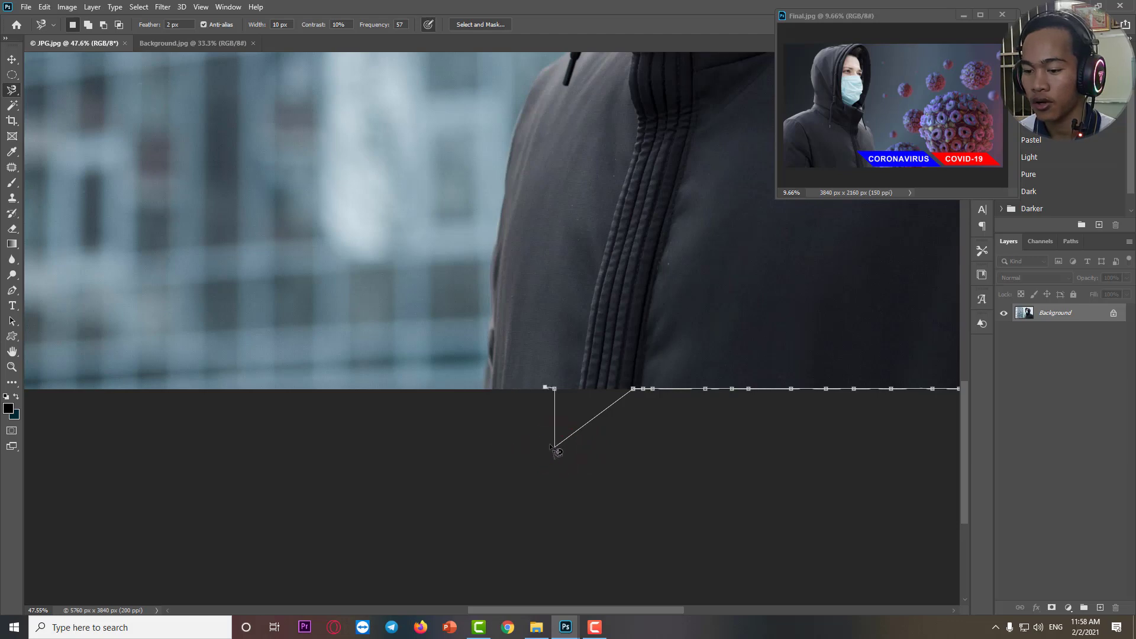
pyautogui.press('BackSpace')
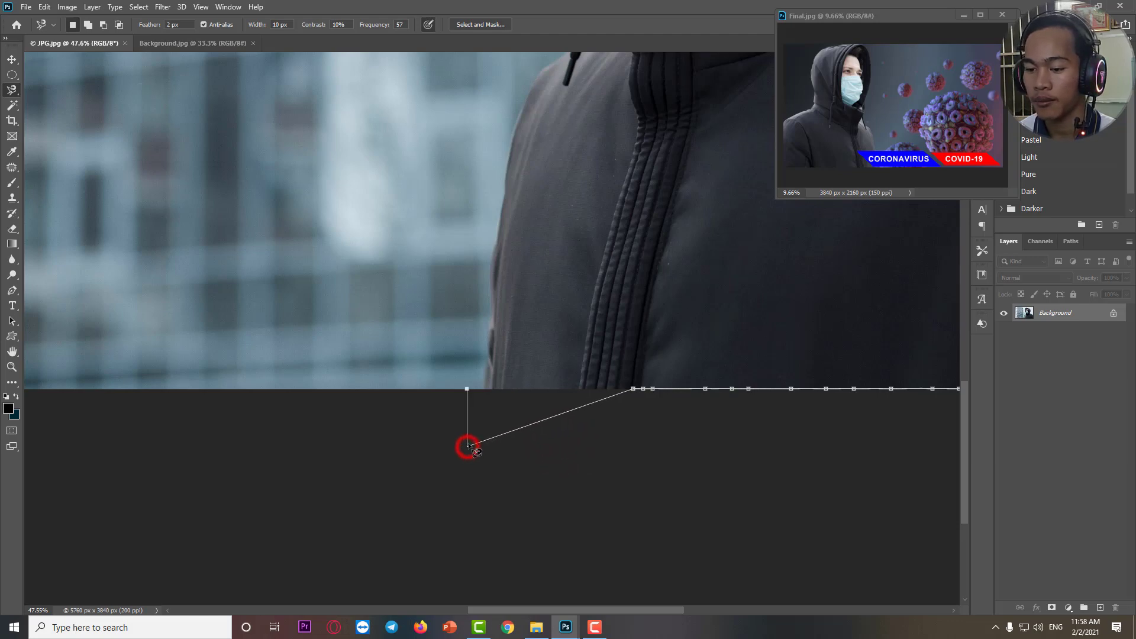
pyautogui.click(482, 394)
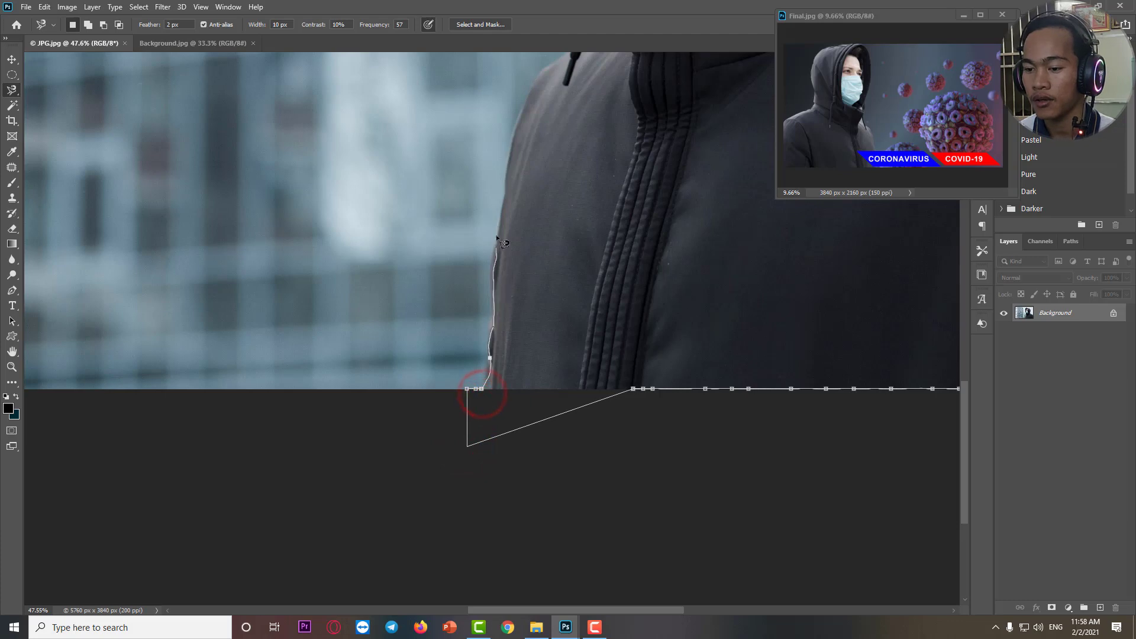
# Step: Trace the lasso outline up the jacket's front, drawstring and hood opening, and close it at the starting point
pyautogui.click(509, 151)
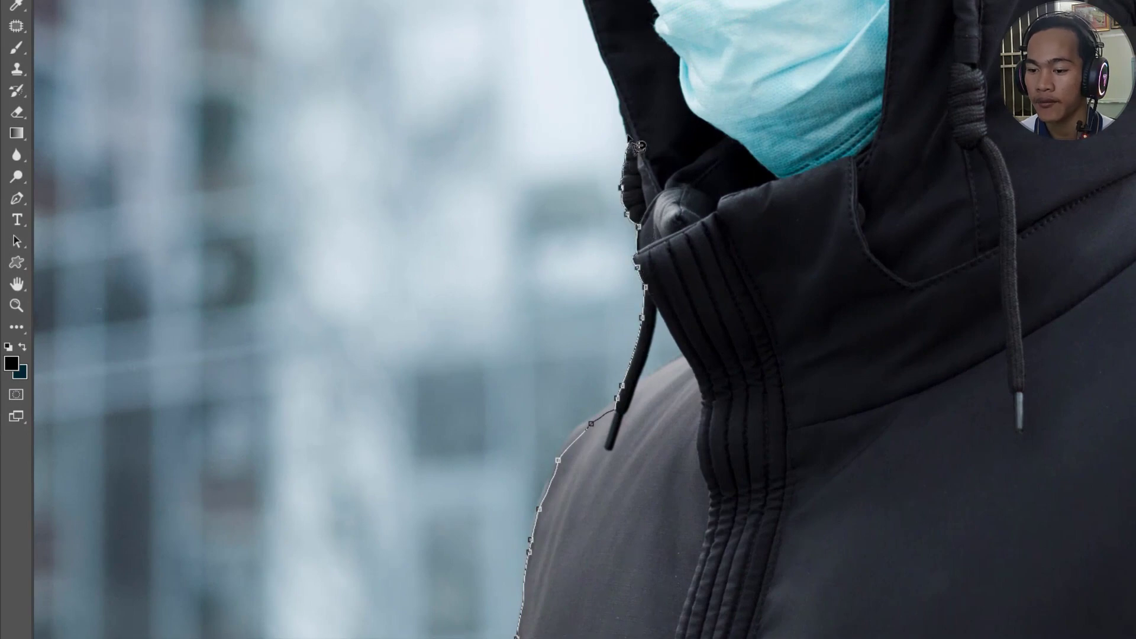
pyautogui.click(621, 7)
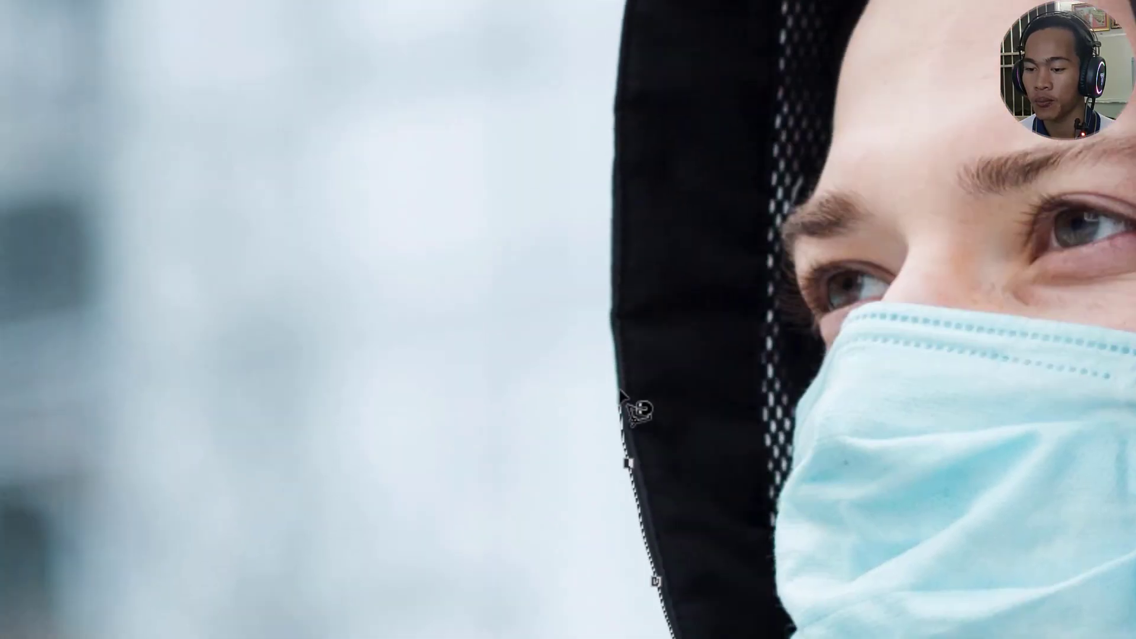
pyautogui.press('Delete')
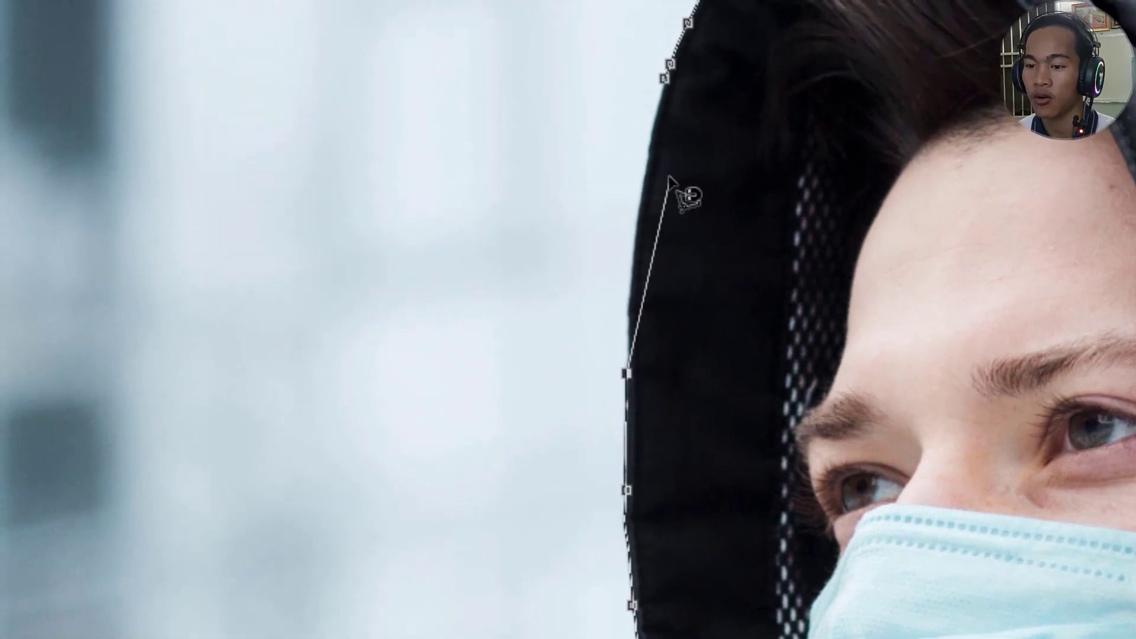
pyautogui.click(634, 260)
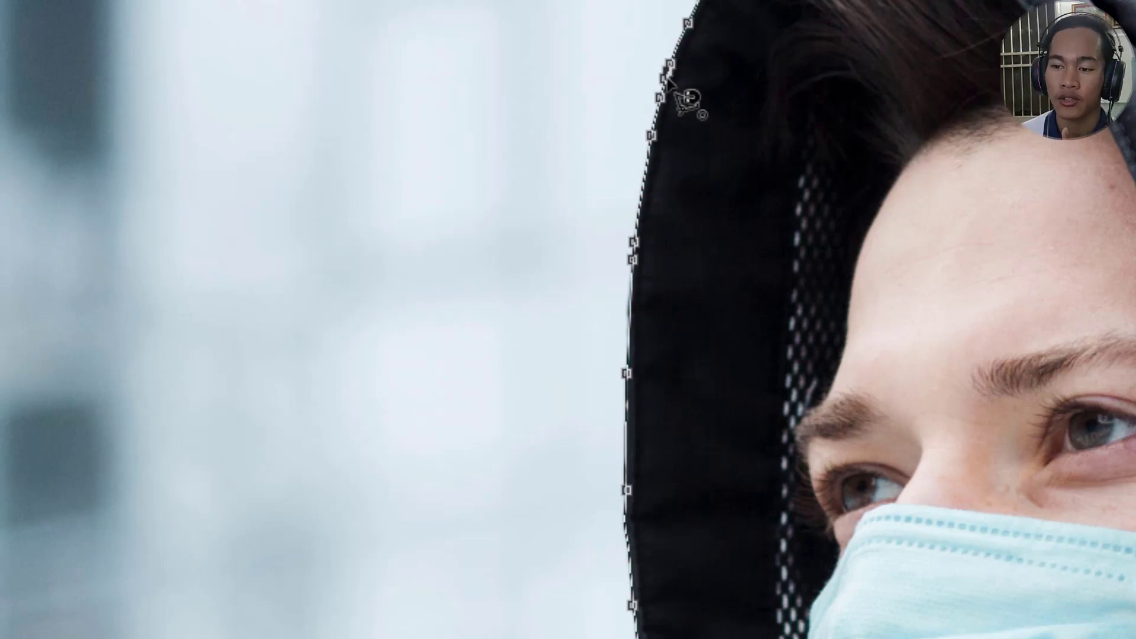
pyautogui.click(668, 79)
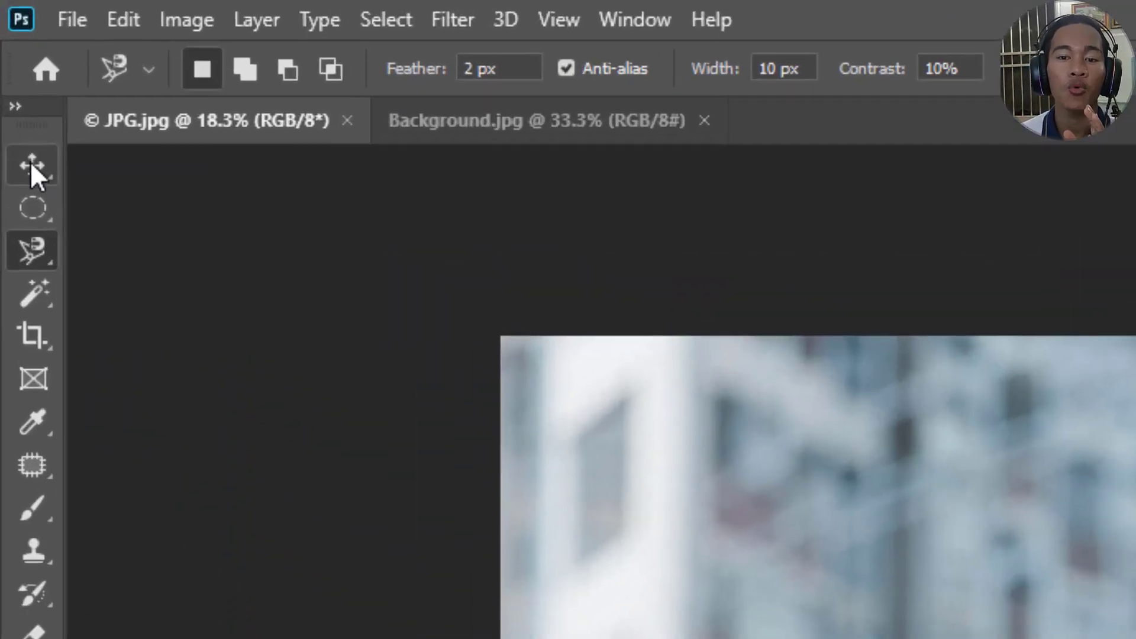
# Step: Activate the Move tool and look at the Background.jpg document before returning to the selected man in JPG.jpg
pyautogui.click(12, 59)
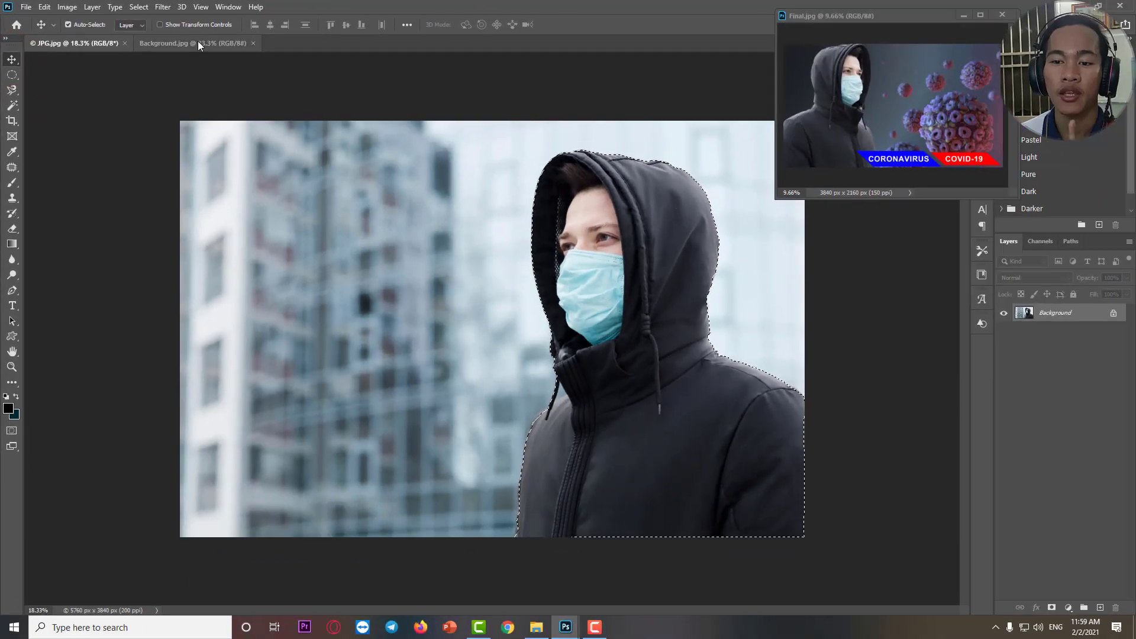
pyautogui.click(588, 128)
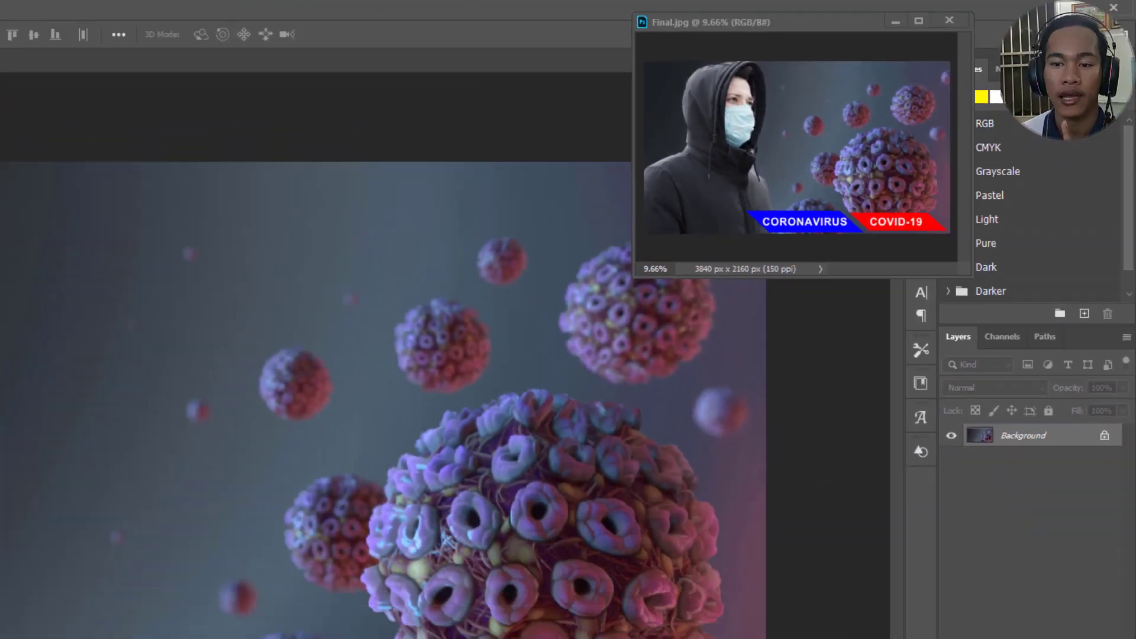
pyautogui.click(77, 43)
pyautogui.moveTo(684, 389); pyautogui.dragTo(655, 368)
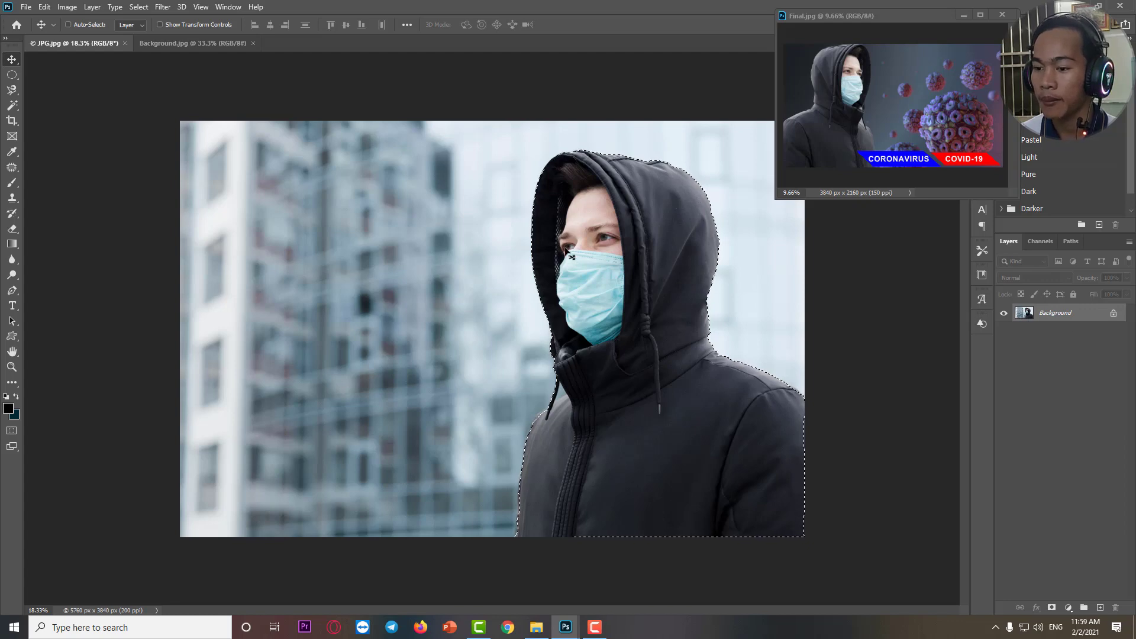
# Step: Try copying the selected man to a new layer with the Background layer hidden, and undo the changes
pyautogui.hotkey('ctrl', 'j')
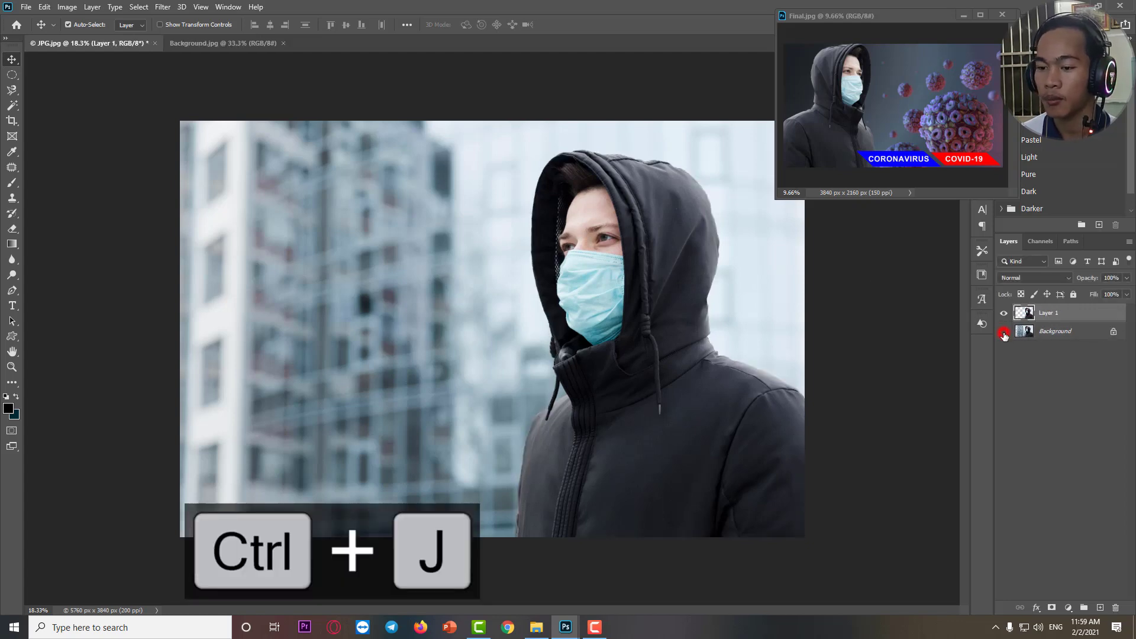
pyautogui.click(1004, 332)
pyautogui.moveTo(636, 338)
pyautogui.mouseDown()
pyautogui.moveTo(626, 340)
pyautogui.moveTo(630, 329)
pyautogui.moveTo(622, 345)
pyautogui.mouseUp()
pyautogui.hotkey('ctrl', 'z')
pyautogui.hotkey('ctrl', 'z')
pyautogui.hotkey('ctrl', 'z')
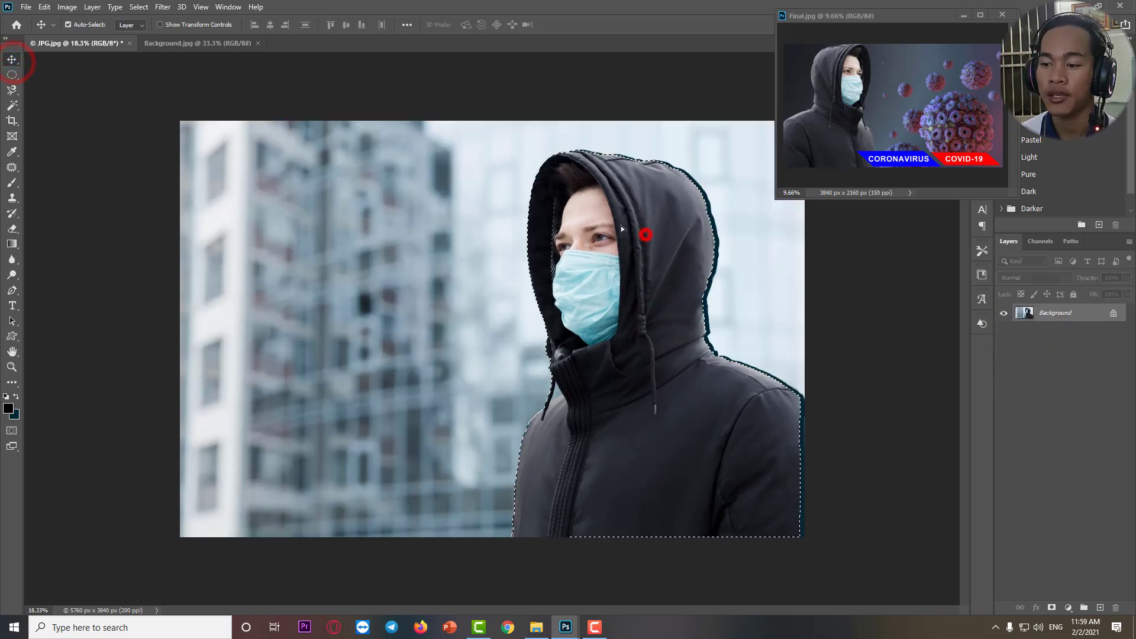
# Step: Move the selected man from JPG.jpg into the Background.jpg document, on the left side of the virus image
pyautogui.moveTo(620, 226); pyautogui.dragTo(330, 314)
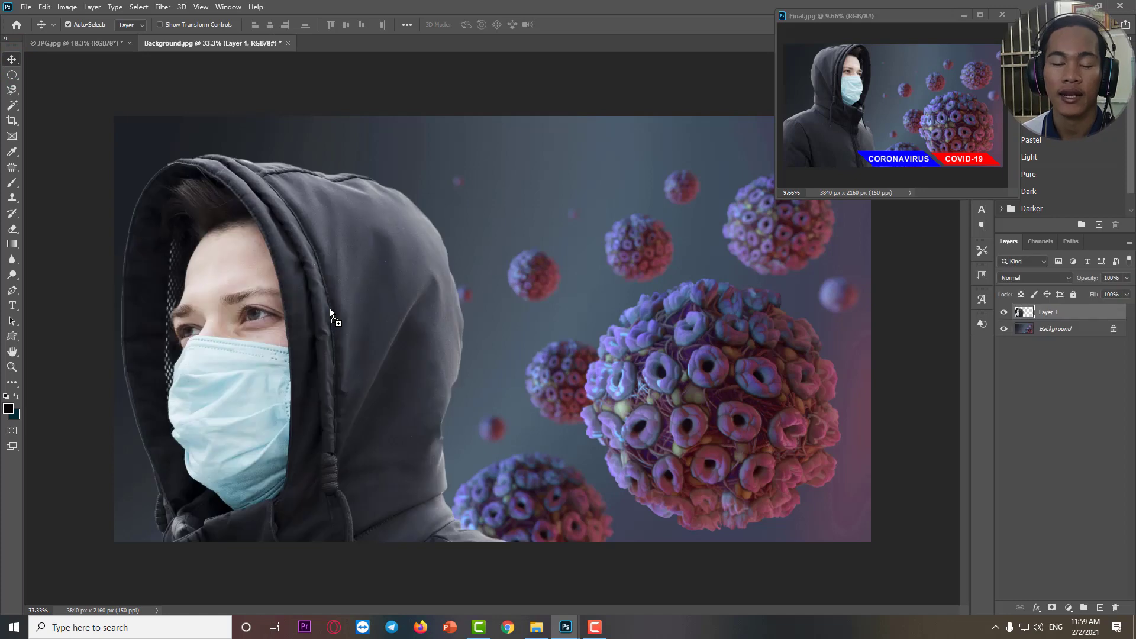
# Step: Try shrinking the man and mirroring him by pulling his side edge across with Free Transform, and cancel the transform
pyautogui.hotkey('ctrl', 't')
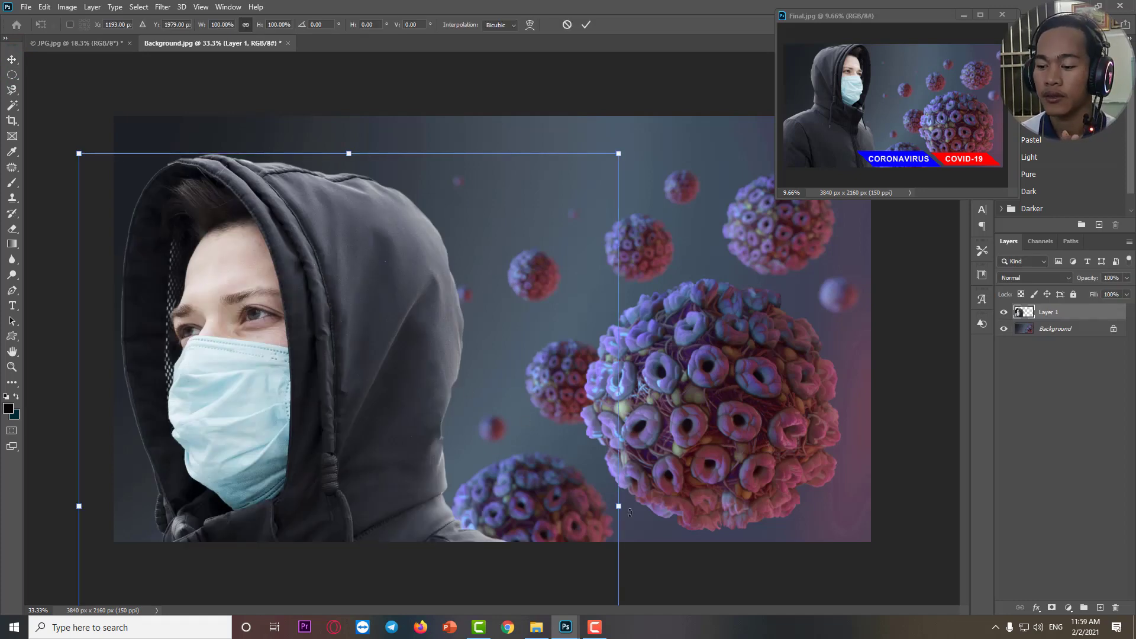
pyautogui.moveTo(622, 508); pyautogui.dragTo(492, 506)
pyautogui.moveTo(348, 507); pyautogui.dragTo(256, 305)
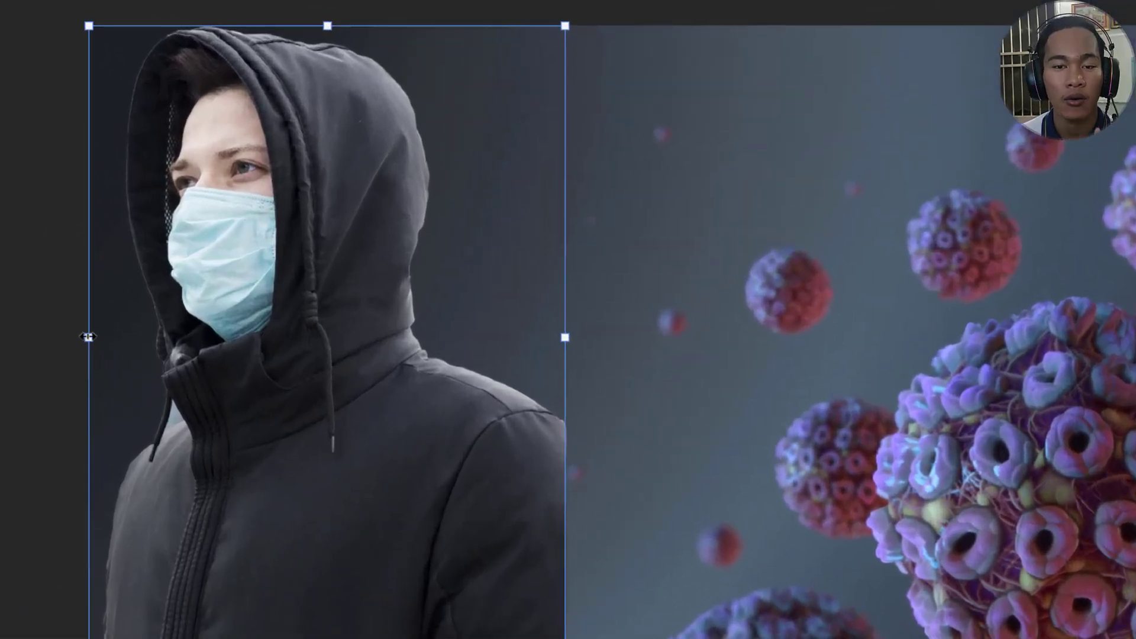
pyautogui.moveTo(86, 327); pyautogui.dragTo(196, 294)
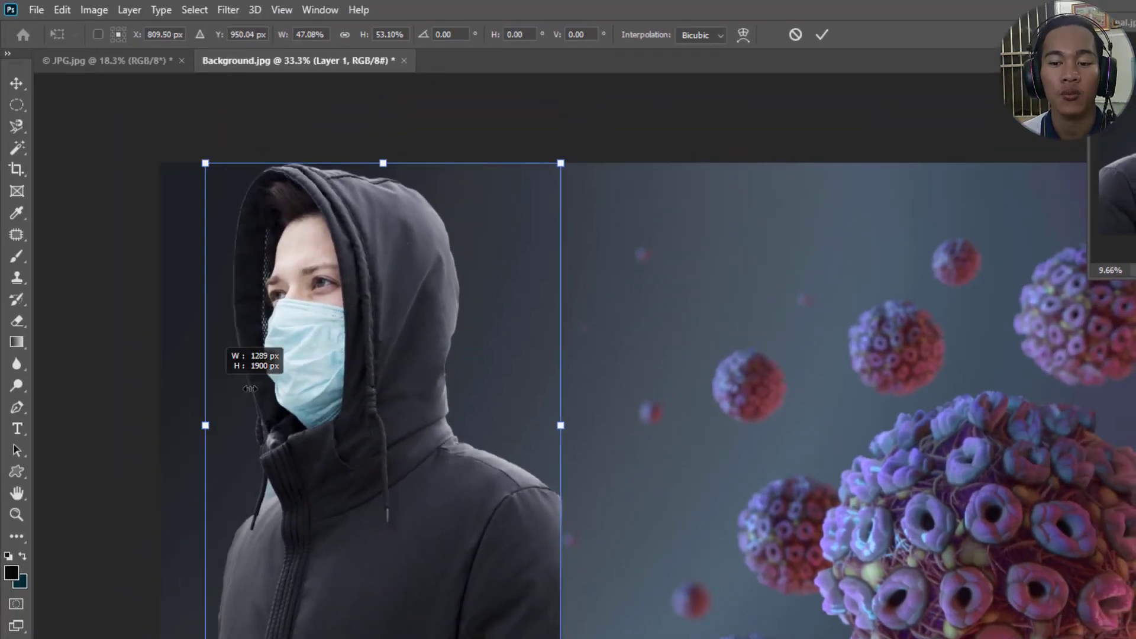
pyautogui.moveTo(250, 388); pyautogui.dragTo(942, 421)
pyautogui.click(796, 36)
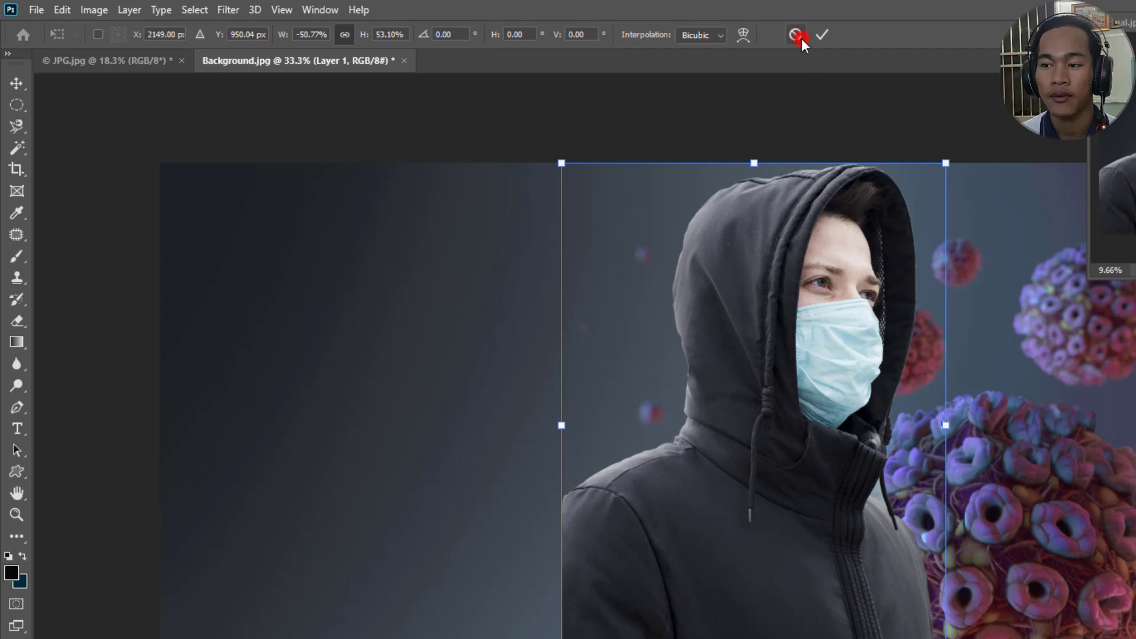
# Step: Free-transform the man to about 31% near the virus image's upper left and flip him horizontally
pyautogui.hotkey('ctrl', 't')
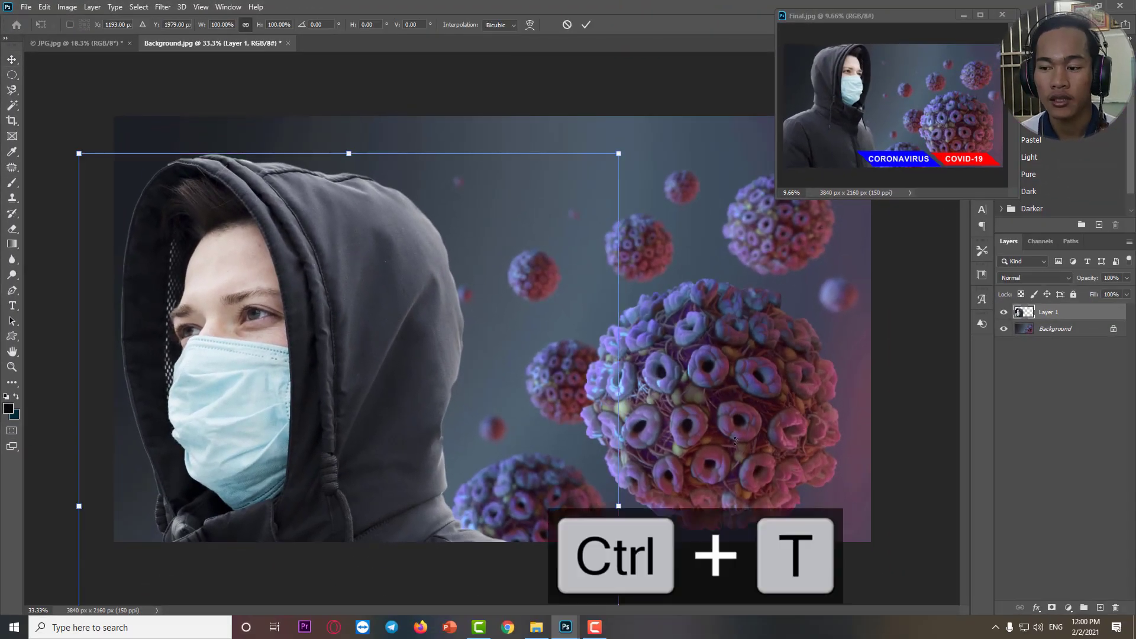
pyautogui.moveTo(619, 506); pyautogui.dragTo(435, 503)
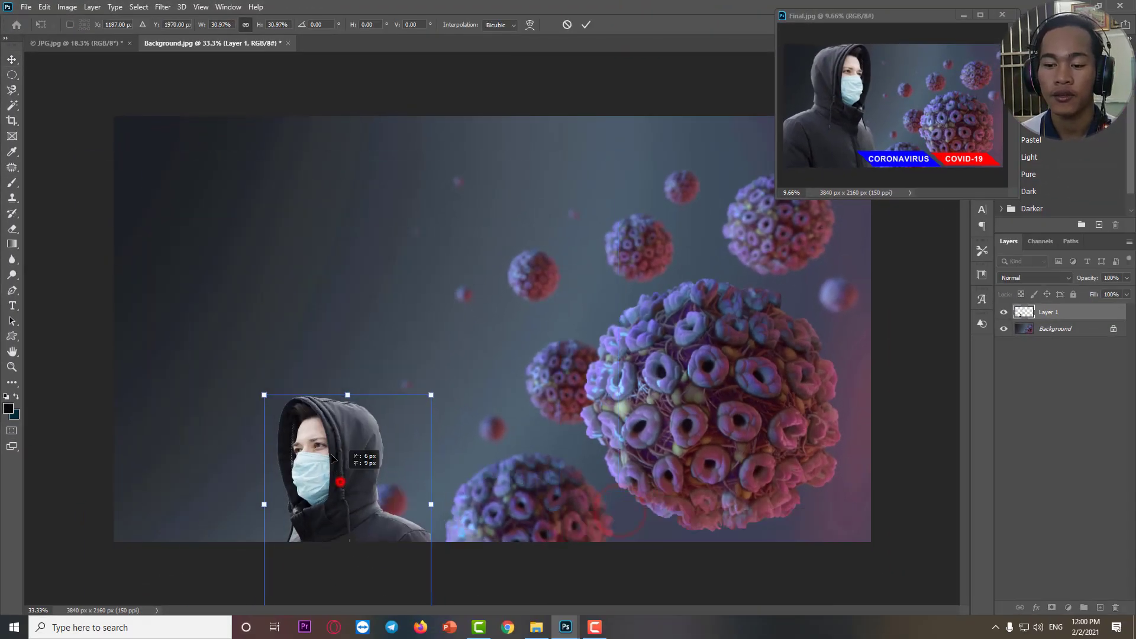
pyautogui.moveTo(342, 474); pyautogui.dragTo(232, 229)
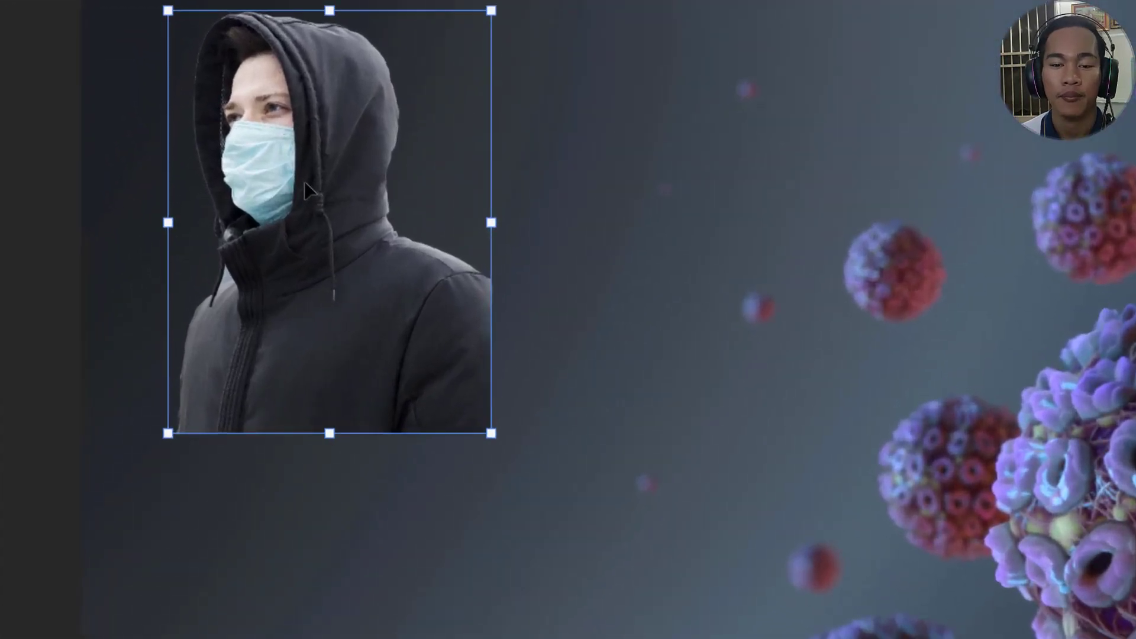
pyautogui.rightClick(248, 219)
pyautogui.rightClick(292, 106)
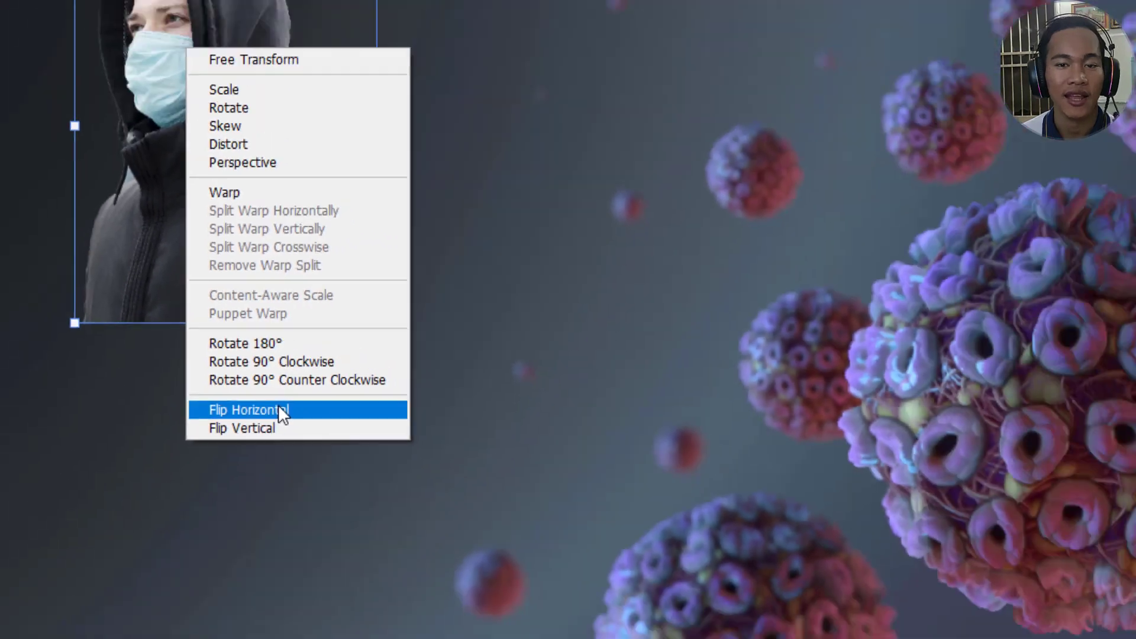
pyautogui.click(296, 408)
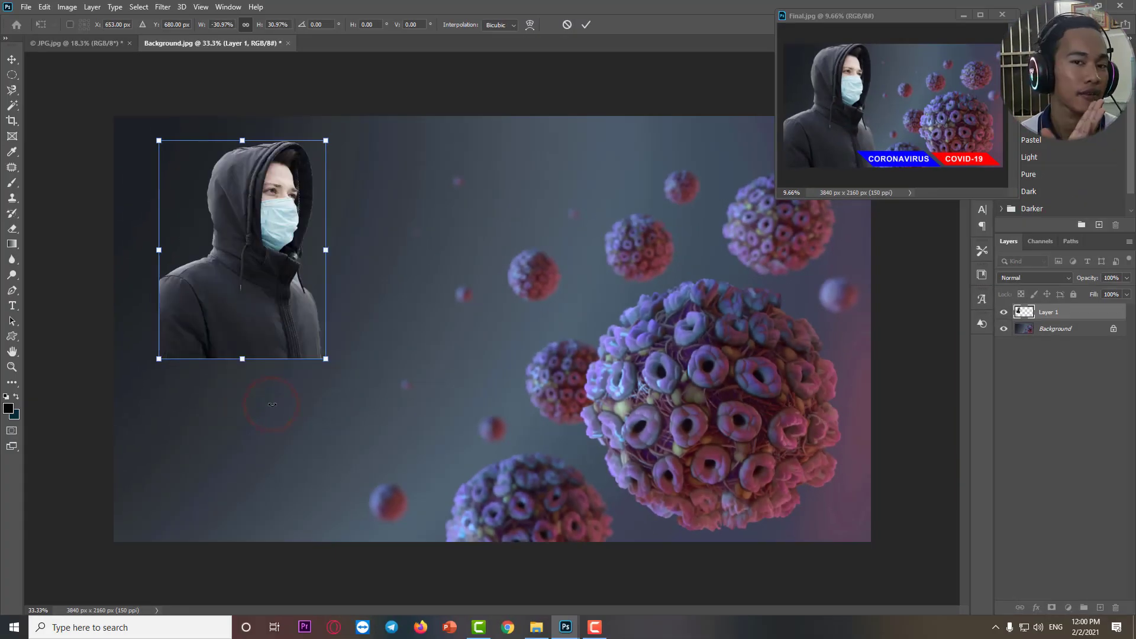
# Step: Enlarge the flipped man to fill the virus image's height, align him with its left edge, and apply the transform
pyautogui.moveTo(325, 359); pyautogui.dragTo(451, 554)
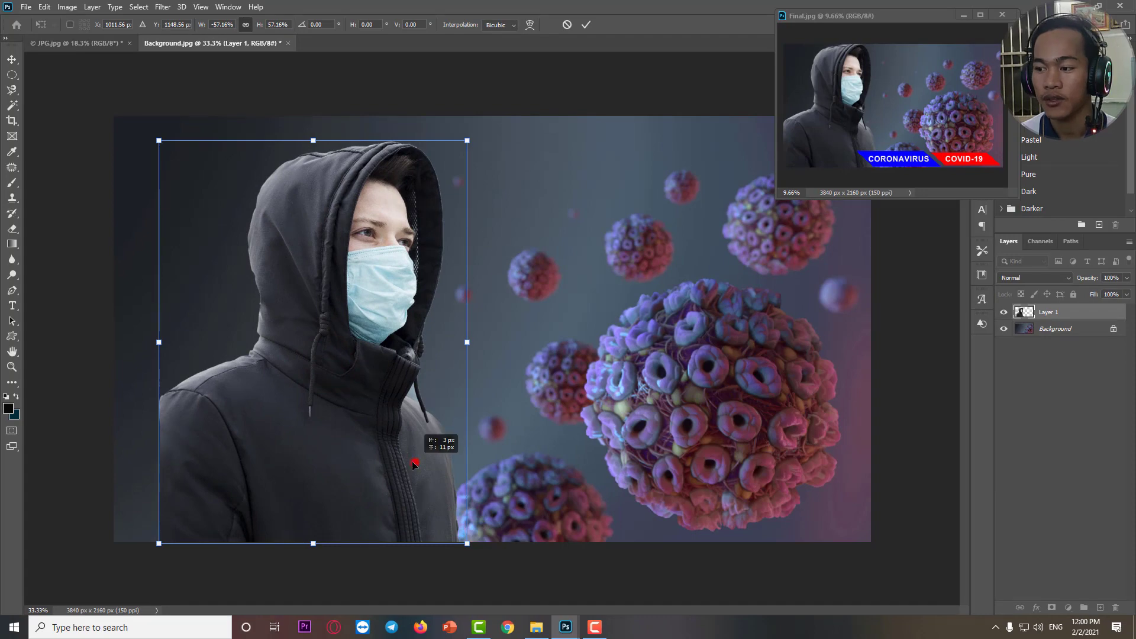
pyautogui.moveTo(412, 463); pyautogui.dragTo(367, 439)
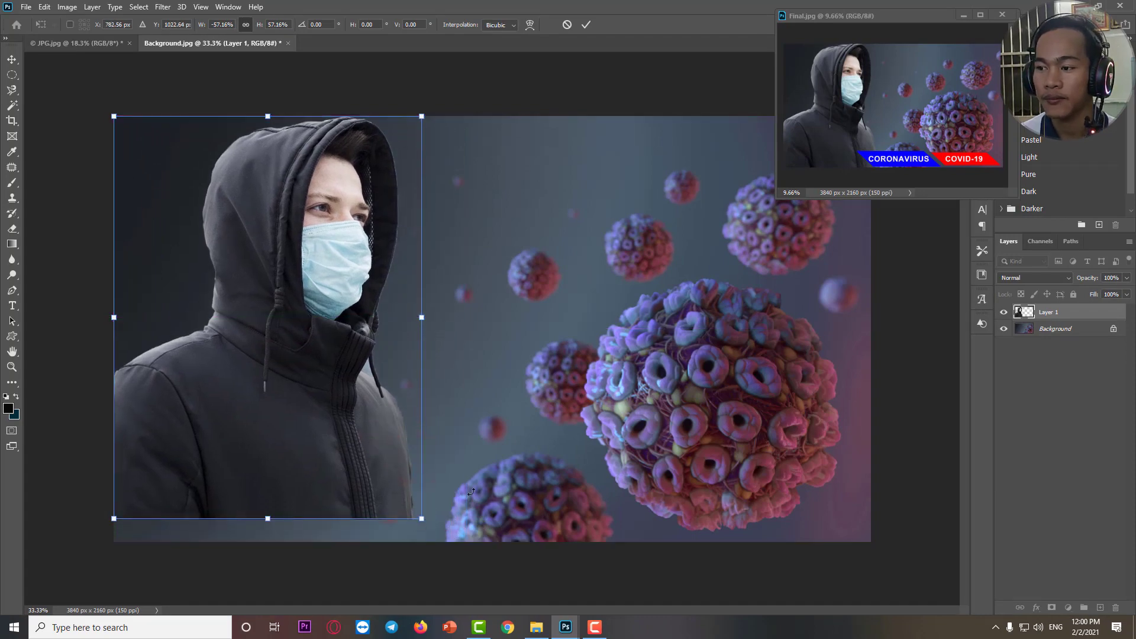
pyautogui.moveTo(422, 521); pyautogui.dragTo(440, 543)
pyautogui.moveTo(441, 327); pyautogui.dragTo(369, 362)
pyautogui.moveTo(262, 140); pyautogui.dragTo(266, 116)
pyautogui.click(586, 24)
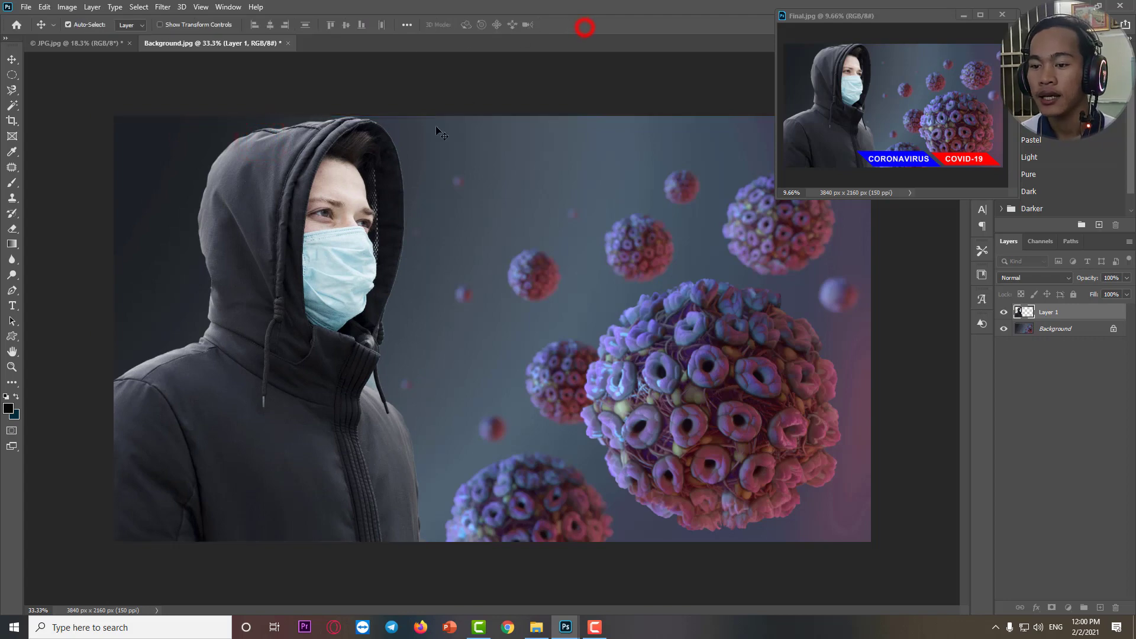
# Step: Inspect the edges of the man's hood and jacket against the virus background
pyautogui.scroll(5, 384, 219)
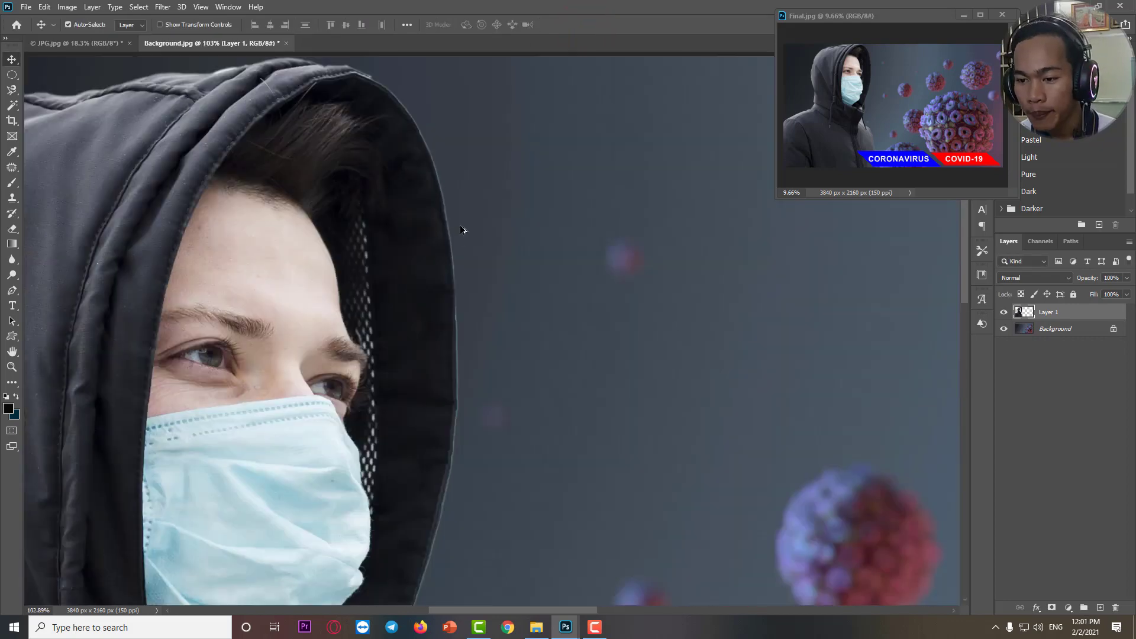
pyautogui.scroll(2, 450, 219)
pyautogui.scroll(-4, 442, 241)
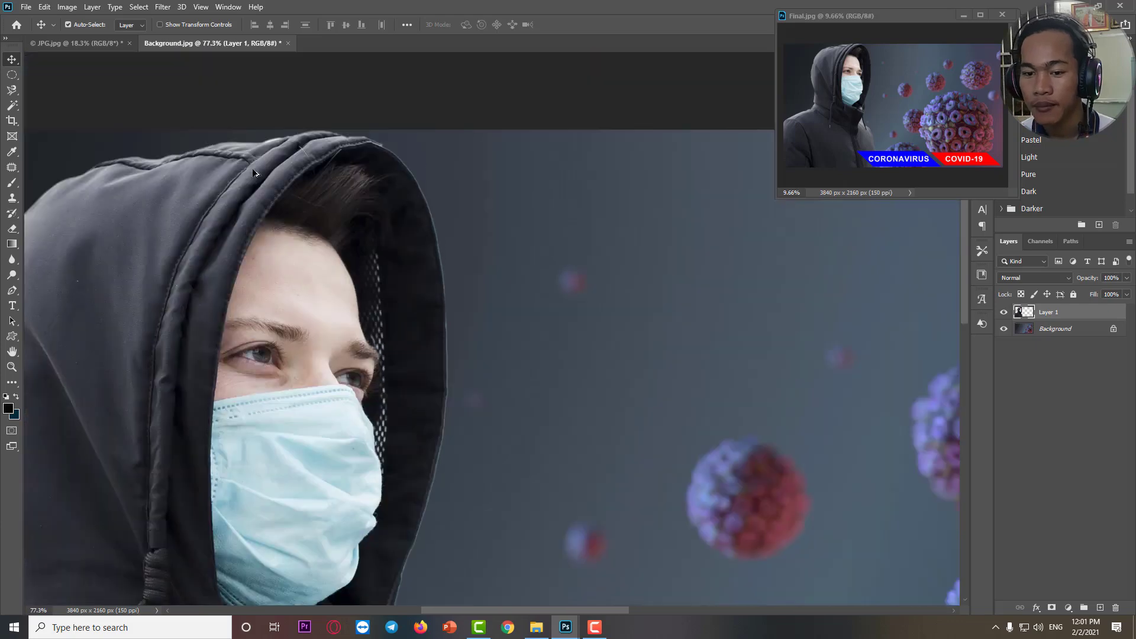
pyautogui.scroll(-5, 253, 173)
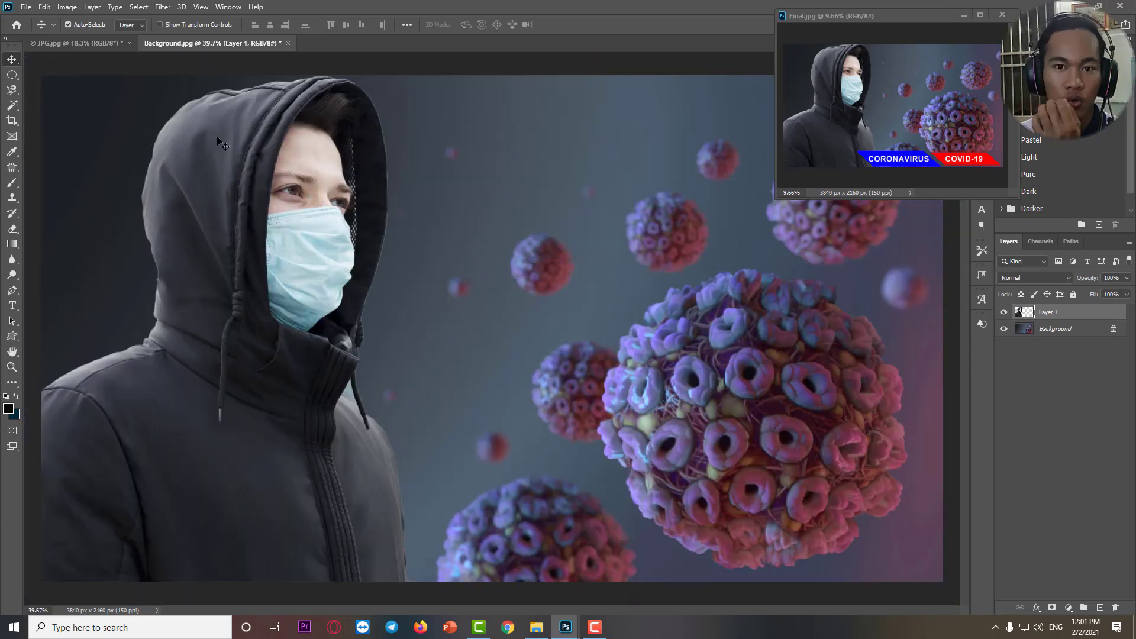
pyautogui.scroll(-2, 406, 225)
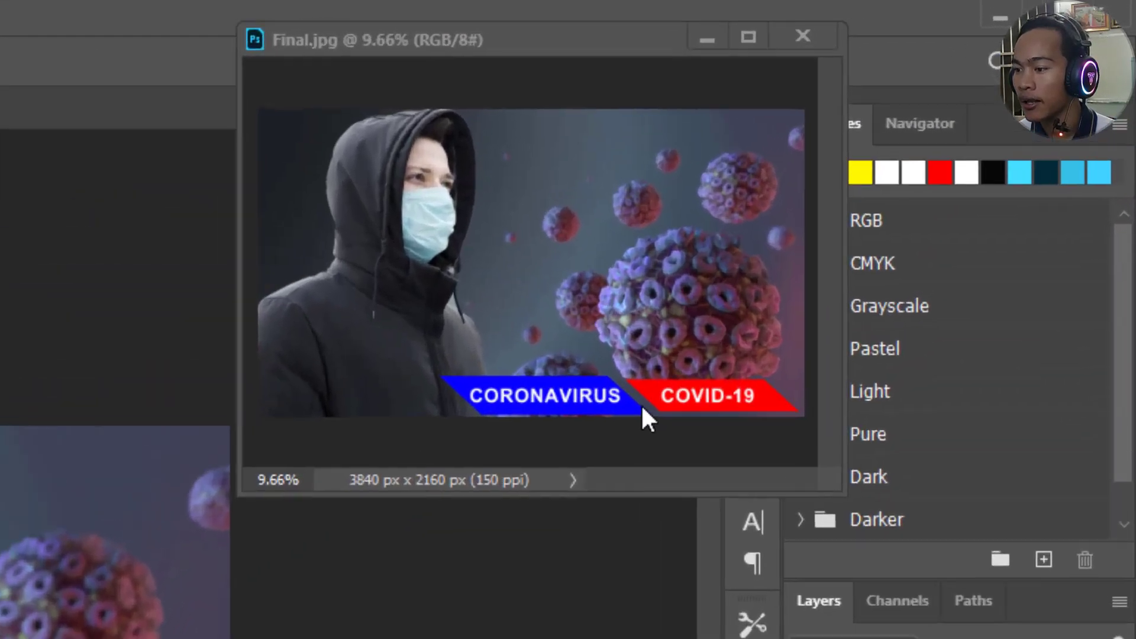
# Step: Examine the shapes and text of the blue CORONAVIRUS and red COVID-19 banners in Final.jpg
pyautogui.click(936, 162)
pyautogui.scroll(5, 930, 162)
pyautogui.scroll(4, 595, 437)
pyautogui.moveTo(609, 452); pyautogui.dragTo(337, 291)
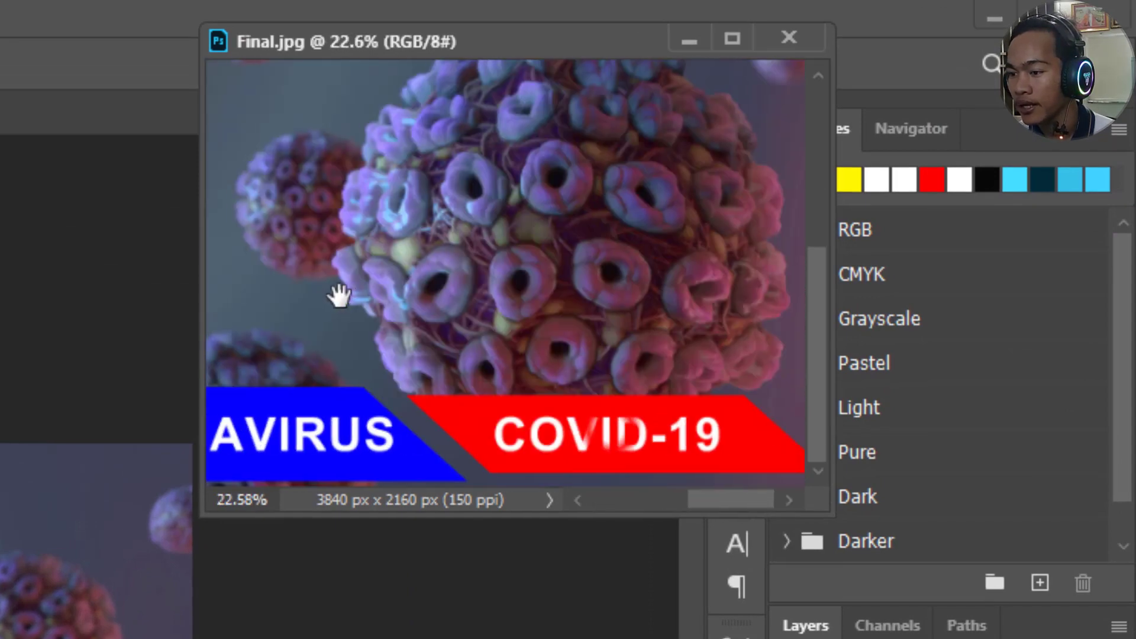
pyautogui.scroll(-3, 368, 444)
pyautogui.scroll(-1, 614, 477)
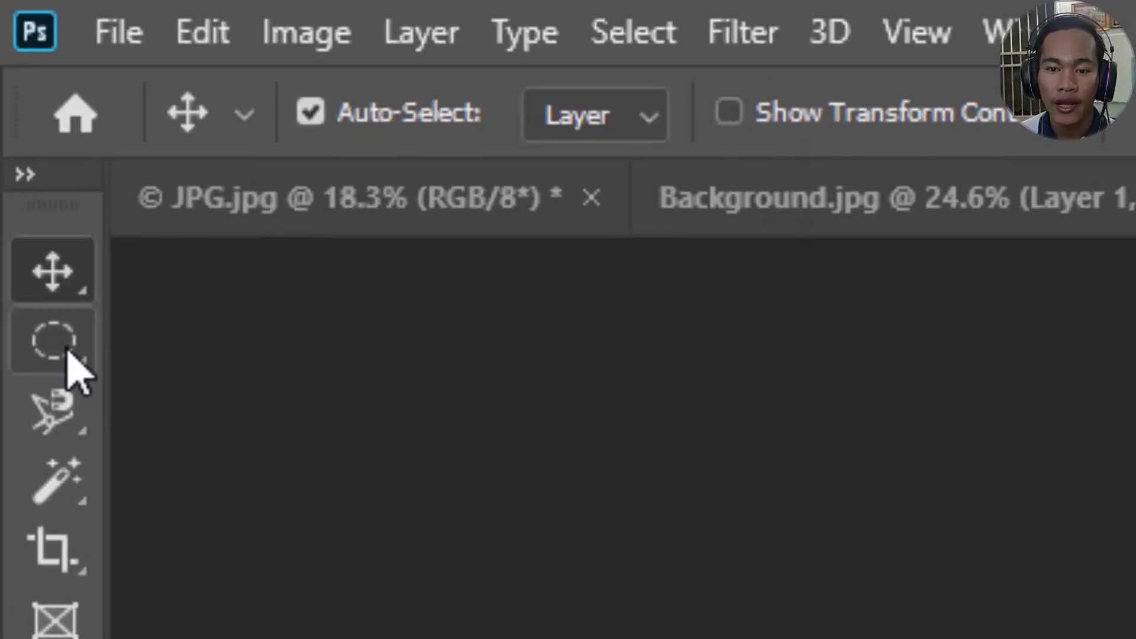
# Step: Choose the Rectangular Marquee Tool and make Background.jpg the active document
pyautogui.click(67, 353)
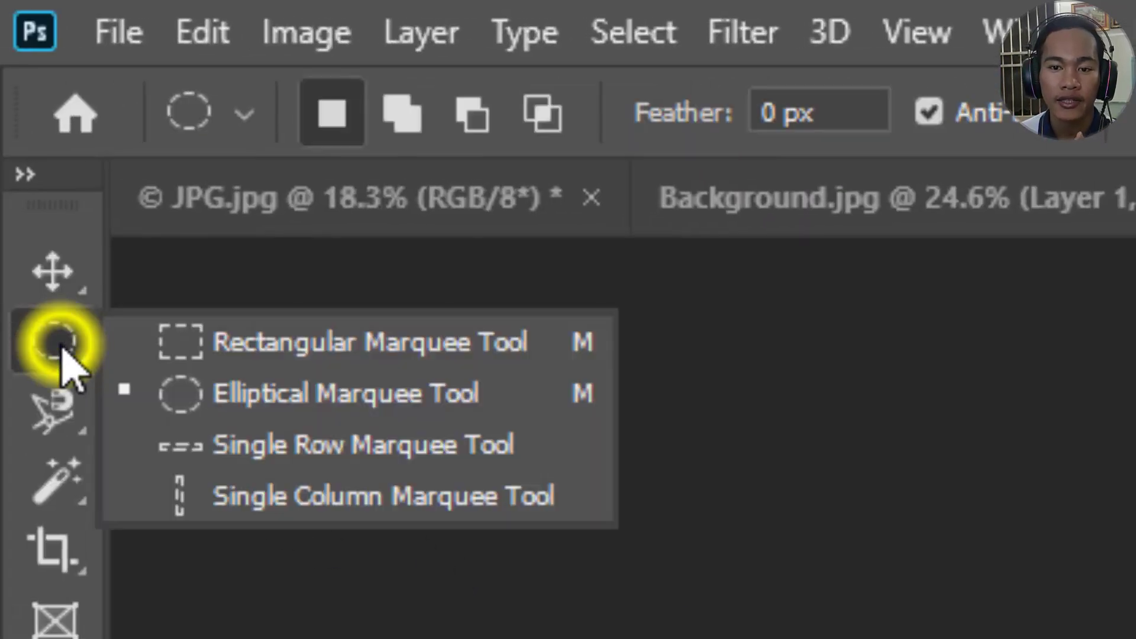
pyautogui.click(261, 359)
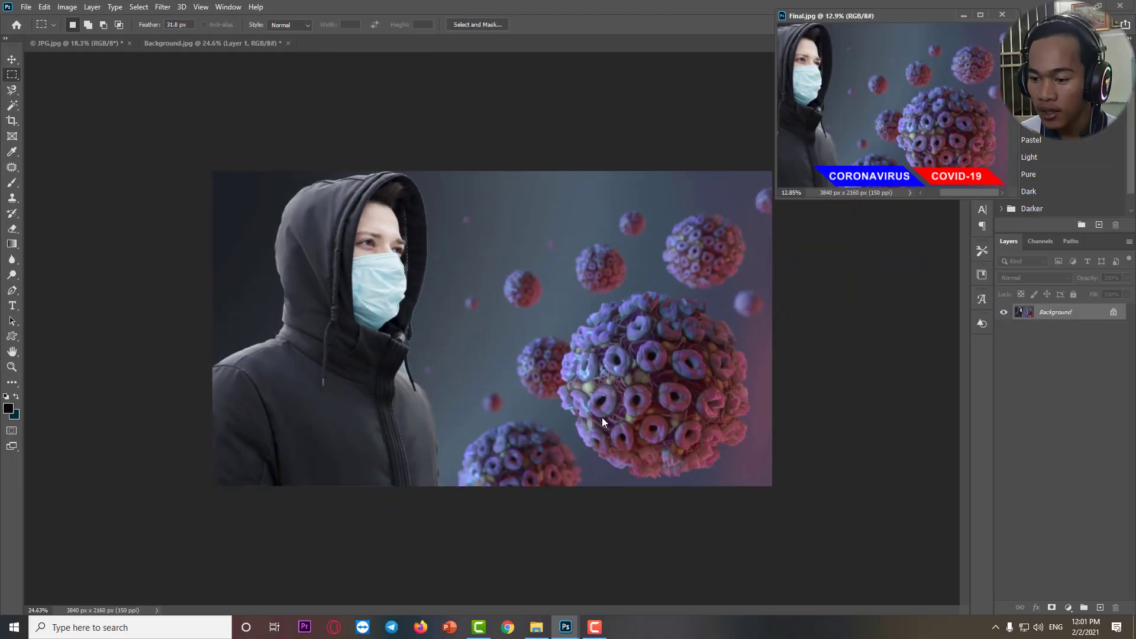
pyautogui.click(602, 418)
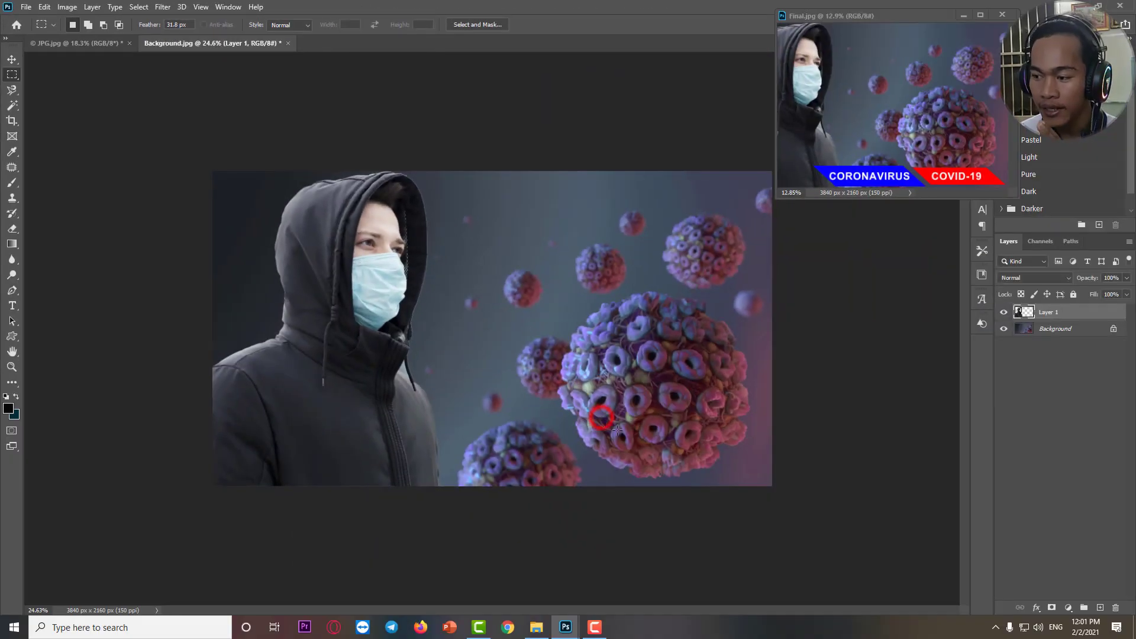
pyautogui.click(1004, 312)
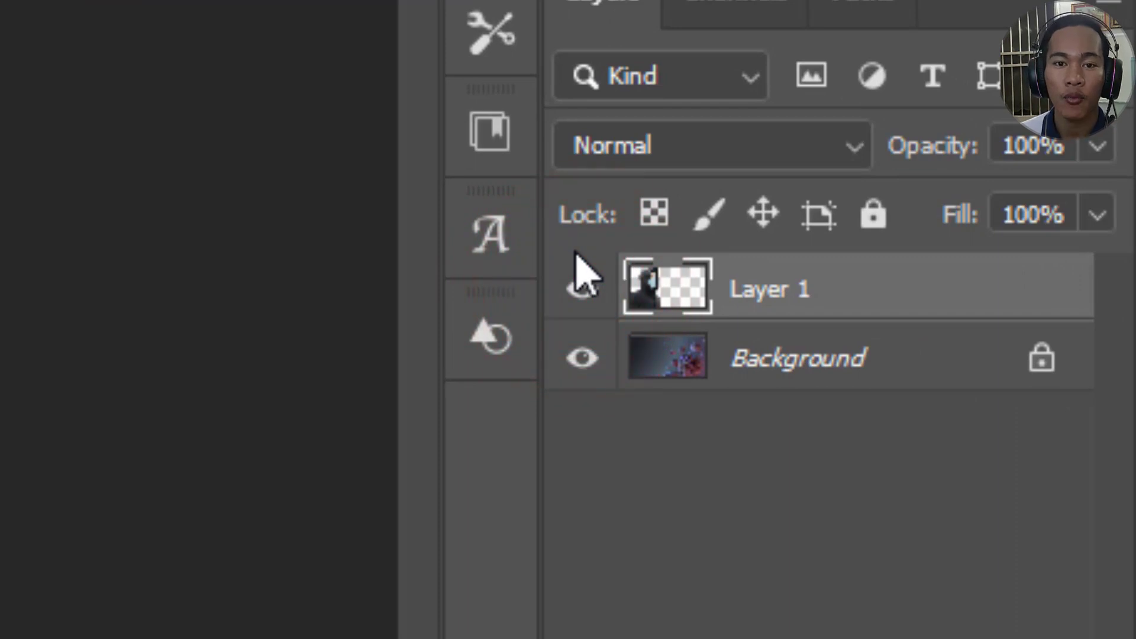
pyautogui.click(579, 289)
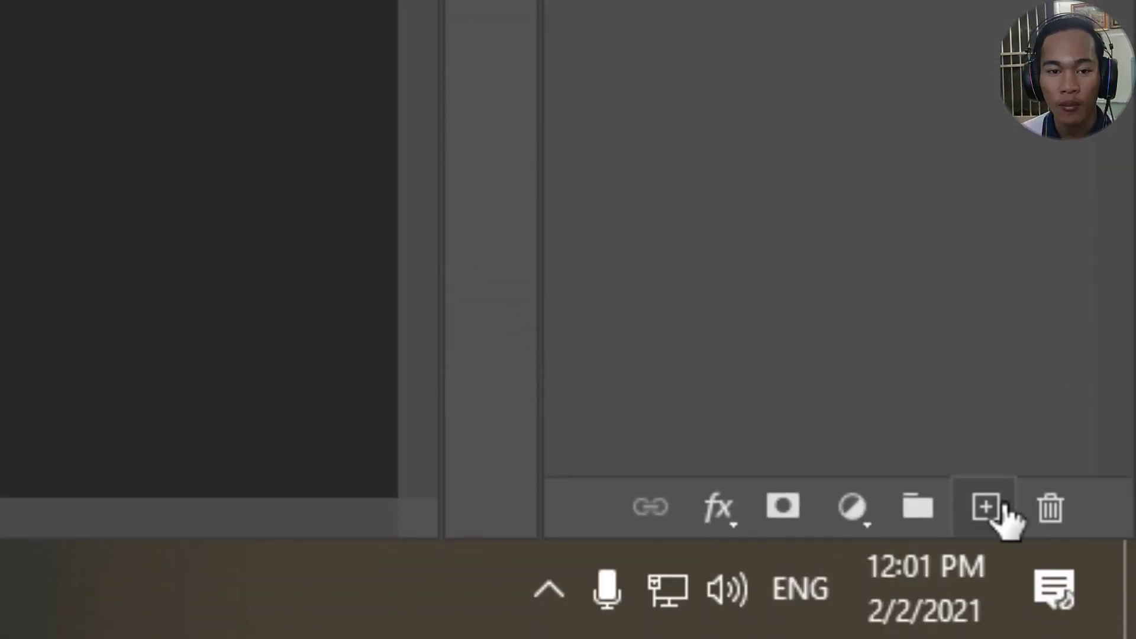
pyautogui.click(1002, 508)
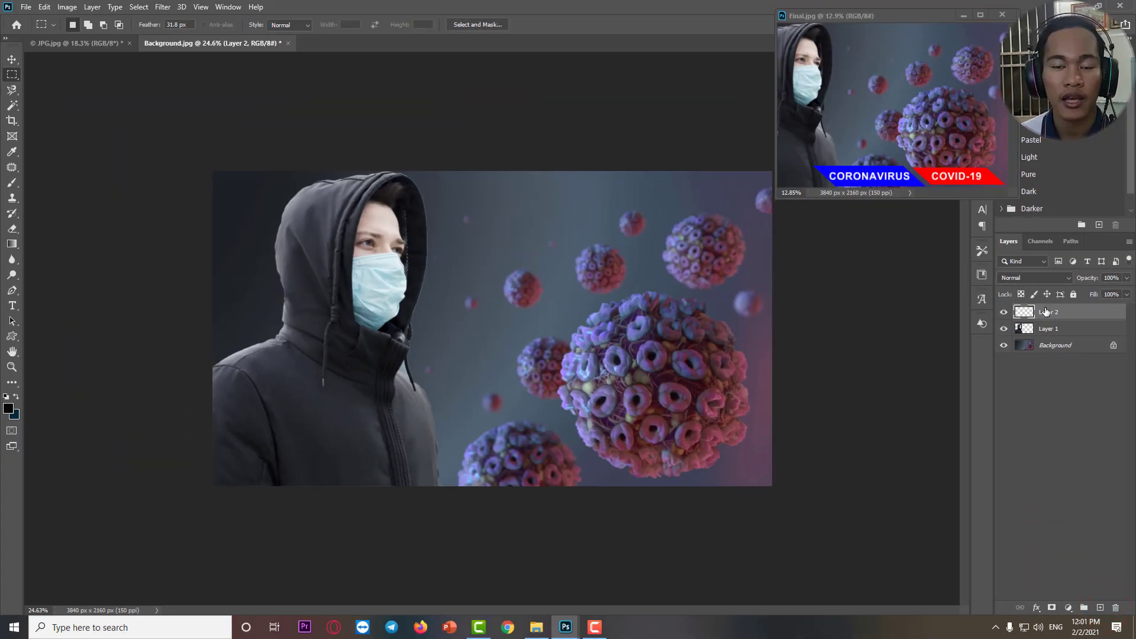
pyautogui.press('Delete')
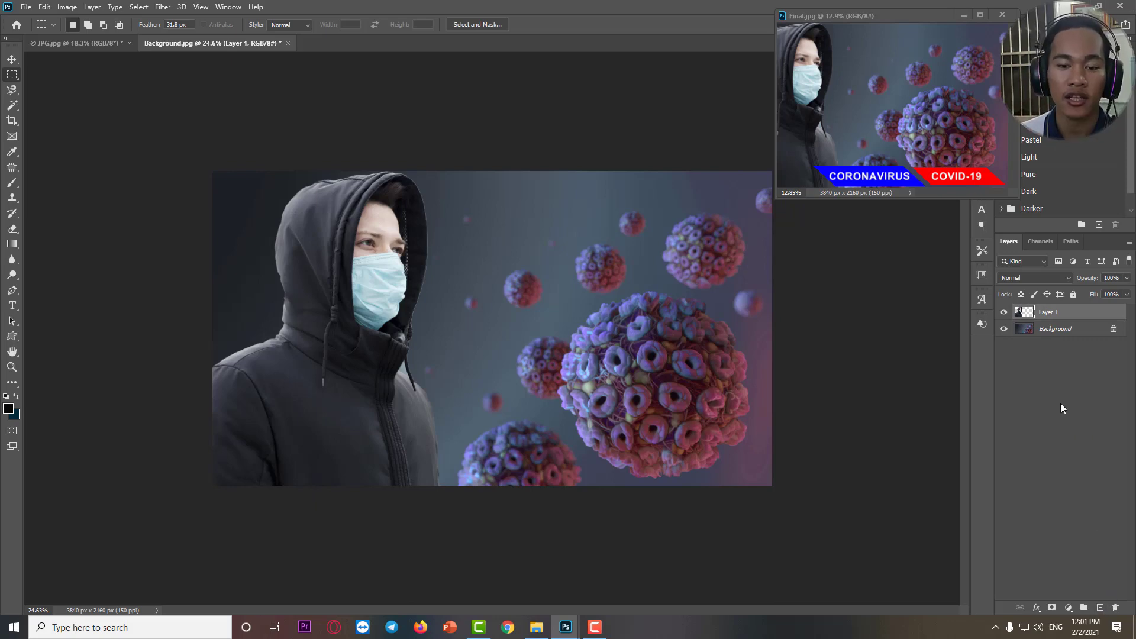
pyautogui.hotkey('ctrl', 'shift', 'n')
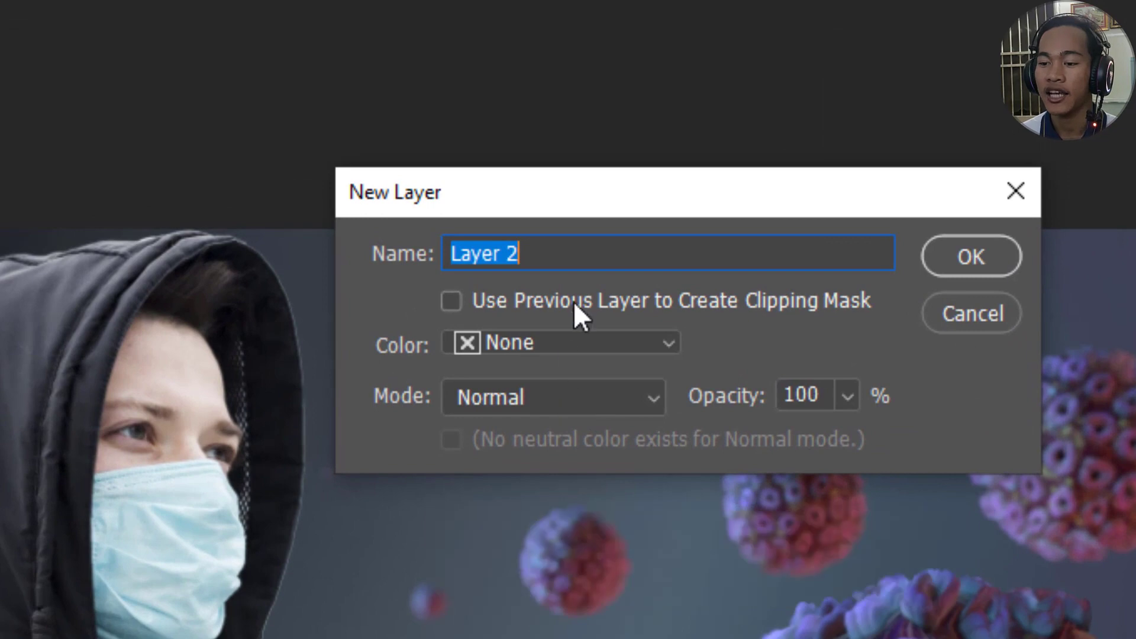
pyautogui.moveTo(574, 251); pyautogui.dragTo(424, 243)
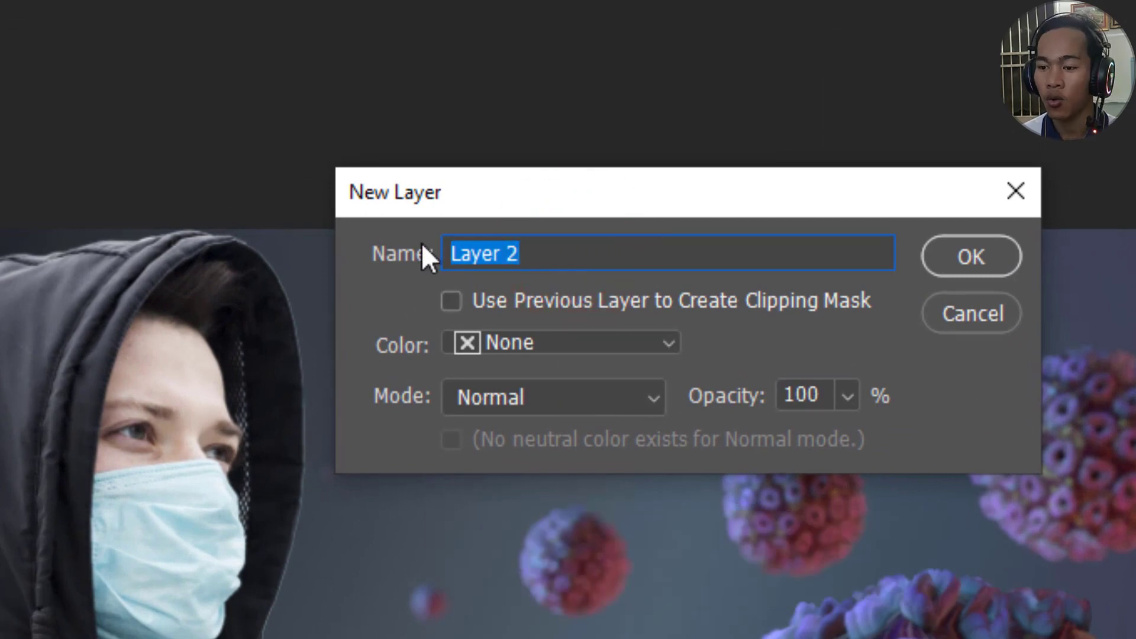
pyautogui.write('c')
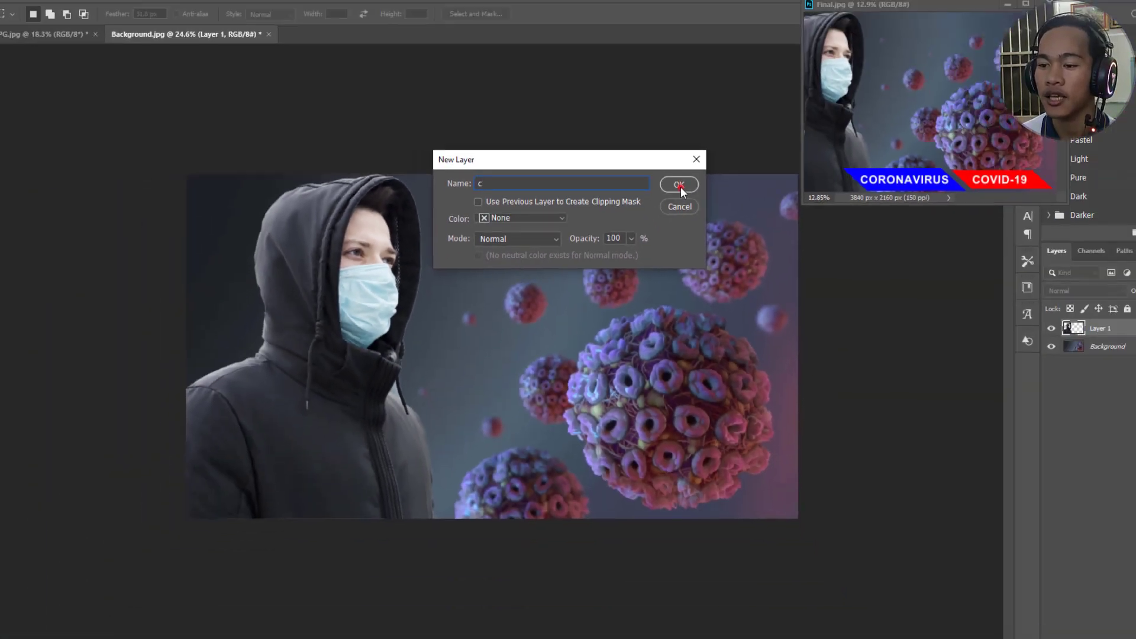
pyautogui.click(679, 186)
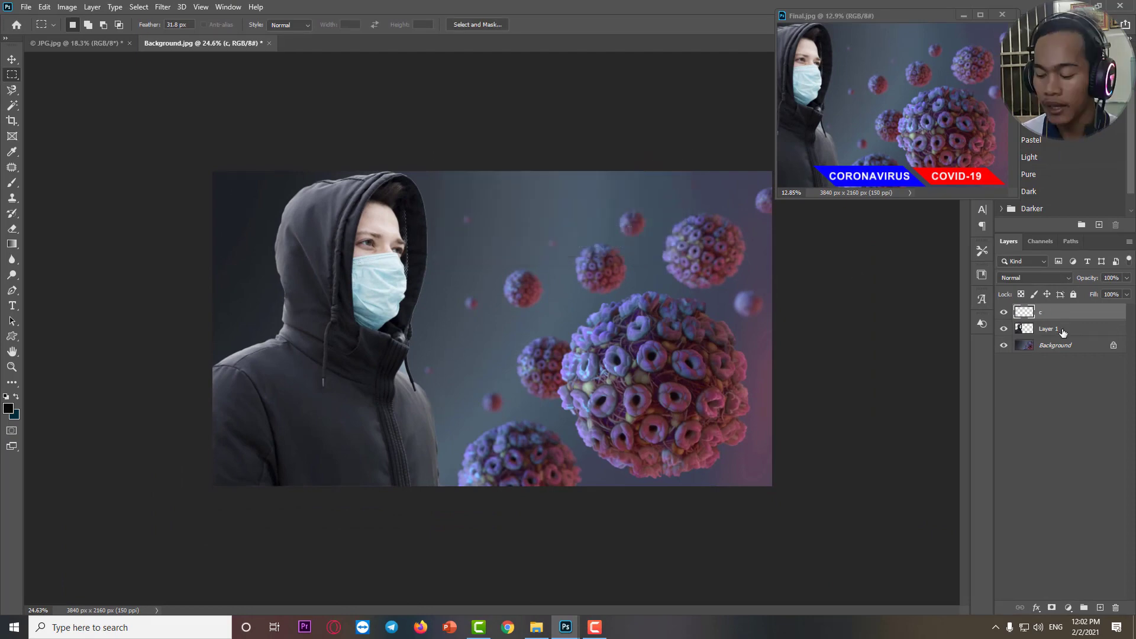
pyautogui.press('Delete')
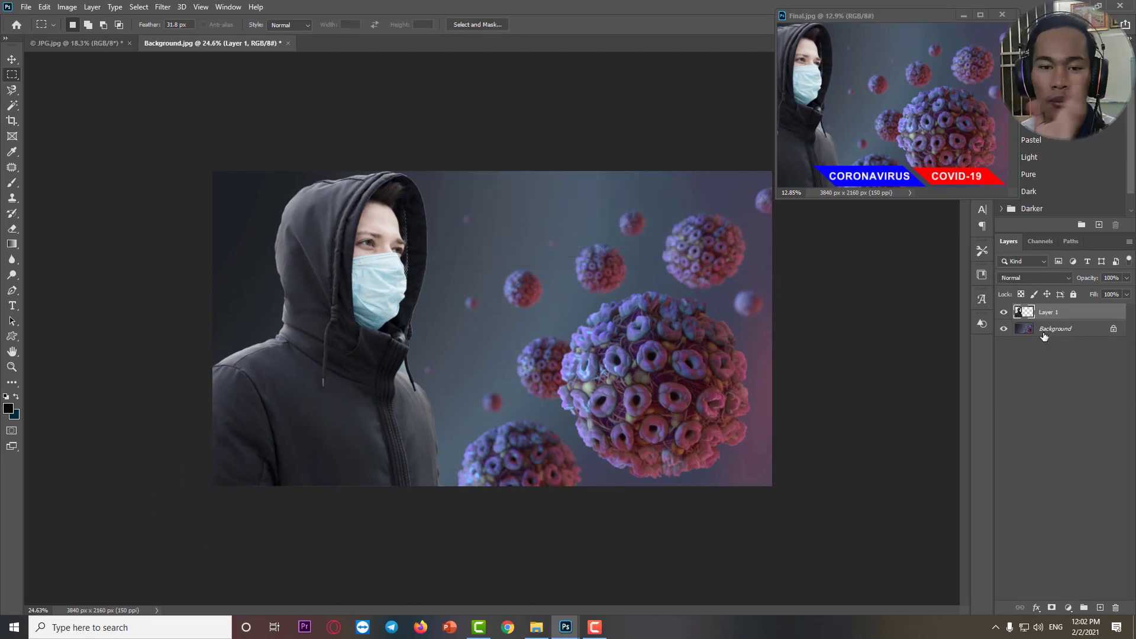
# Step: Add a new layer above the man and, with feather 0 px, make a wide rectangular selection over the lower virus near the image's bottom edge
pyautogui.click(1102, 608)
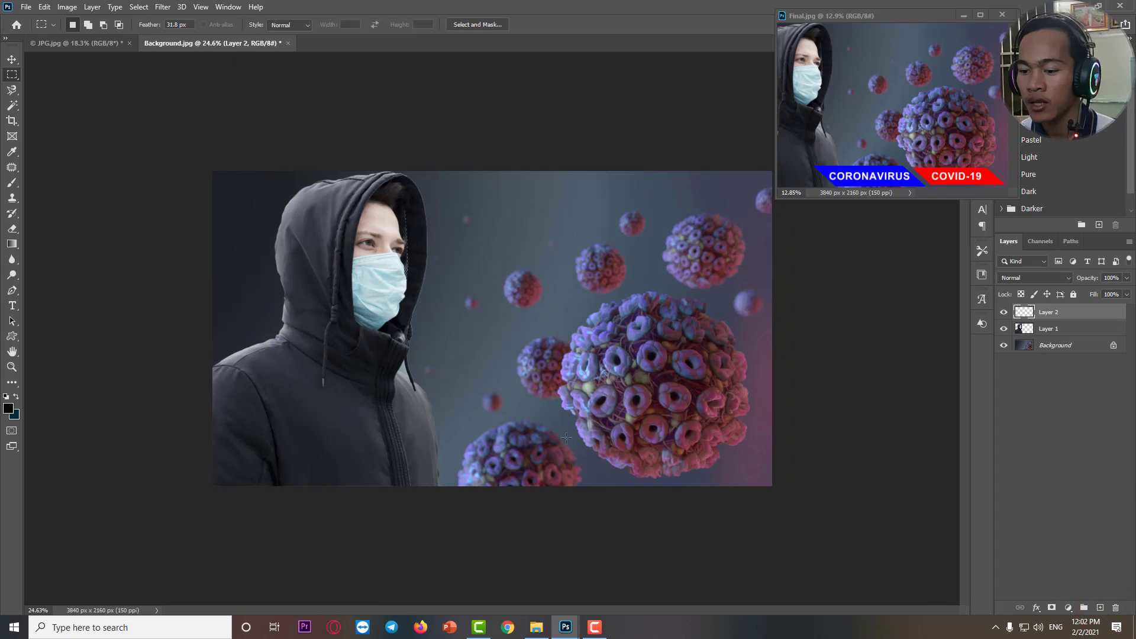
pyautogui.scroll(3, 566, 438)
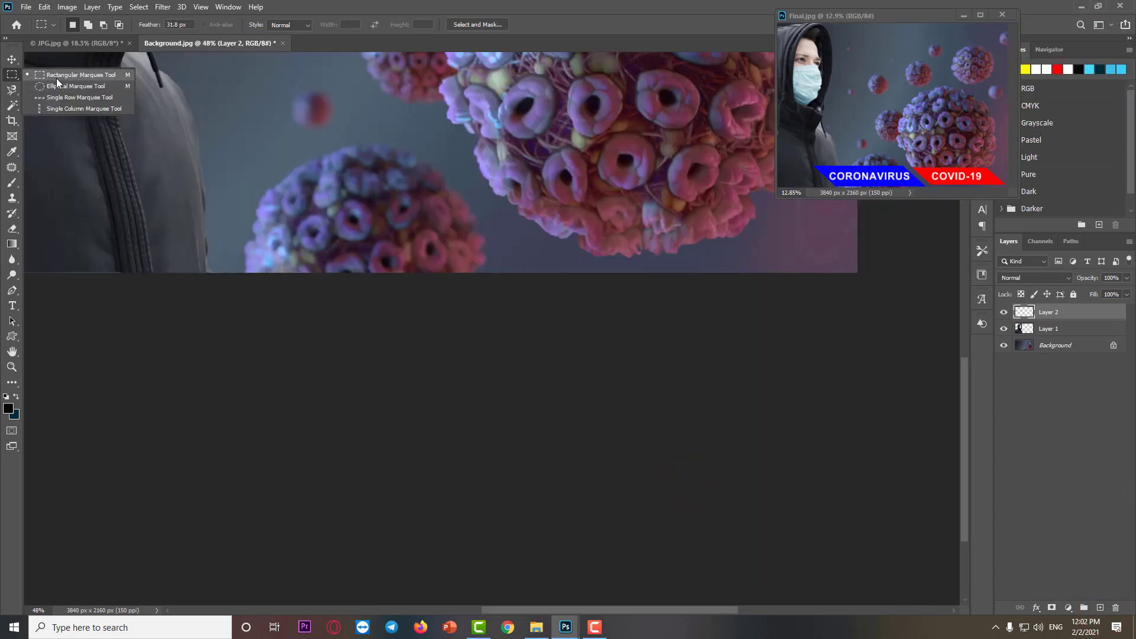
pyautogui.click(56, 78)
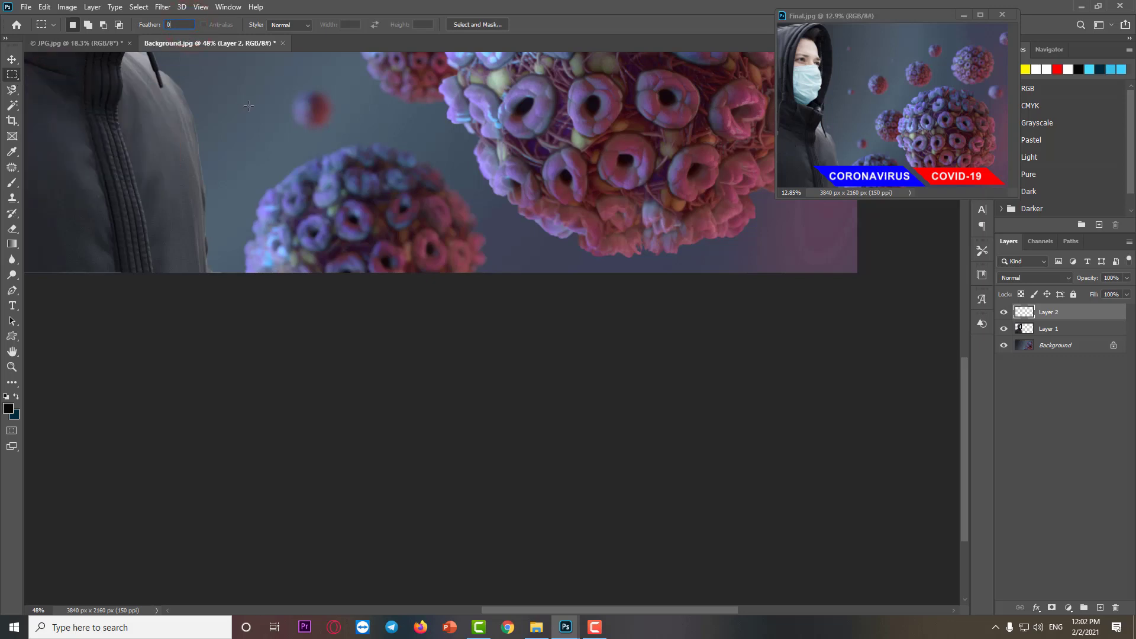
pyautogui.moveTo(273, 180); pyautogui.dragTo(554, 243)
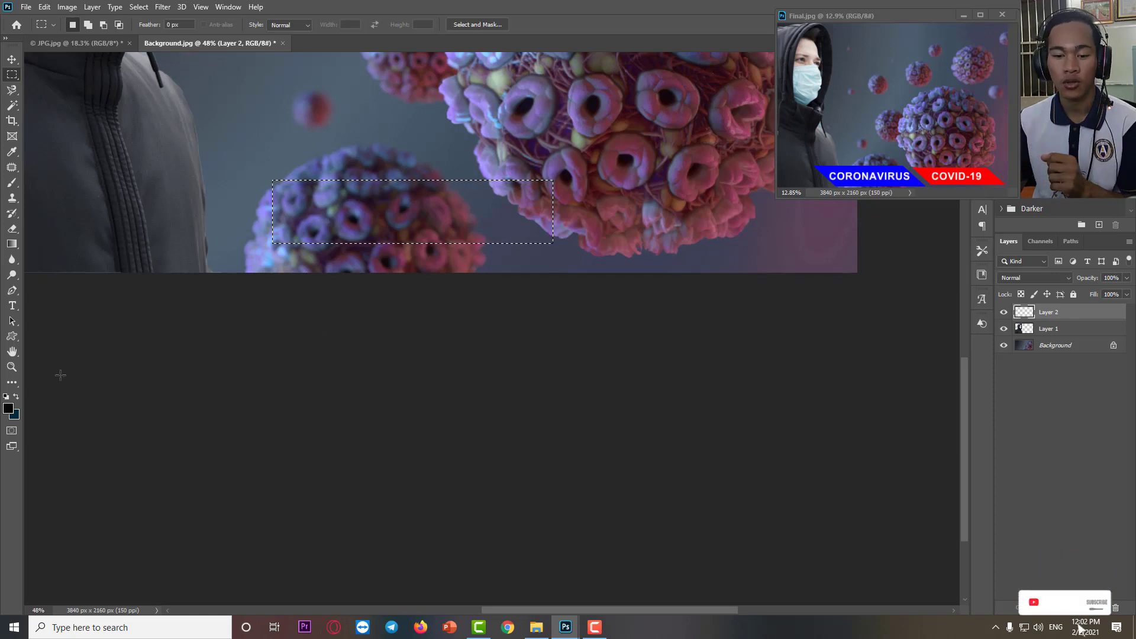
# Step: Fill the selection with the blue sampled from the CORONAVIRUS banner in Final.jpg, and deselect
pyautogui.click(7, 407)
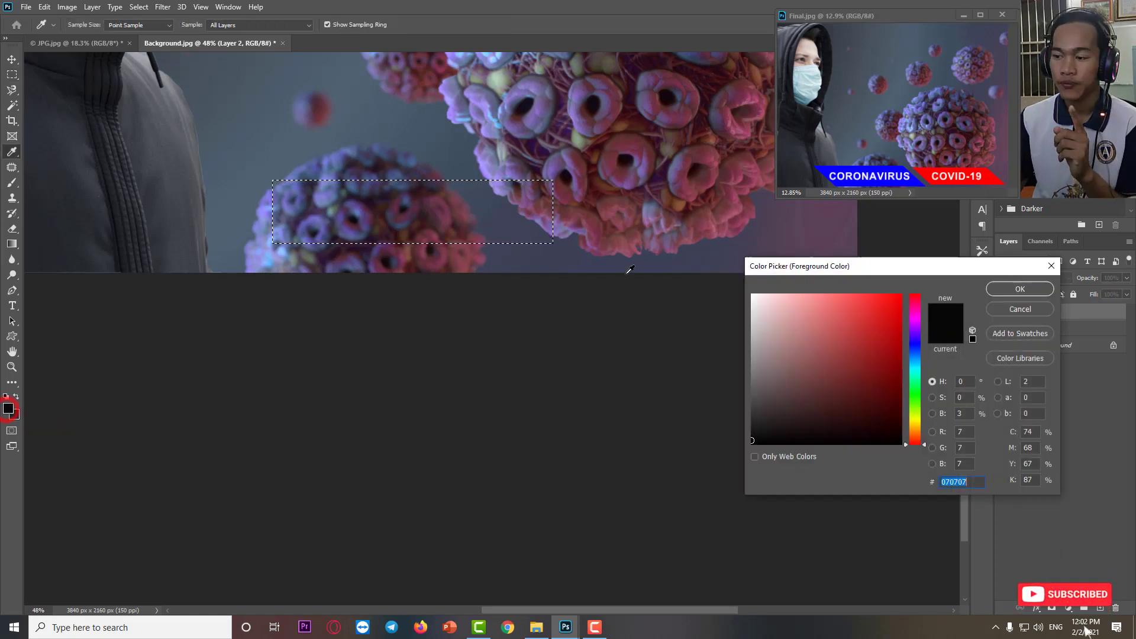
pyautogui.click(847, 167)
pyautogui.click(1017, 289)
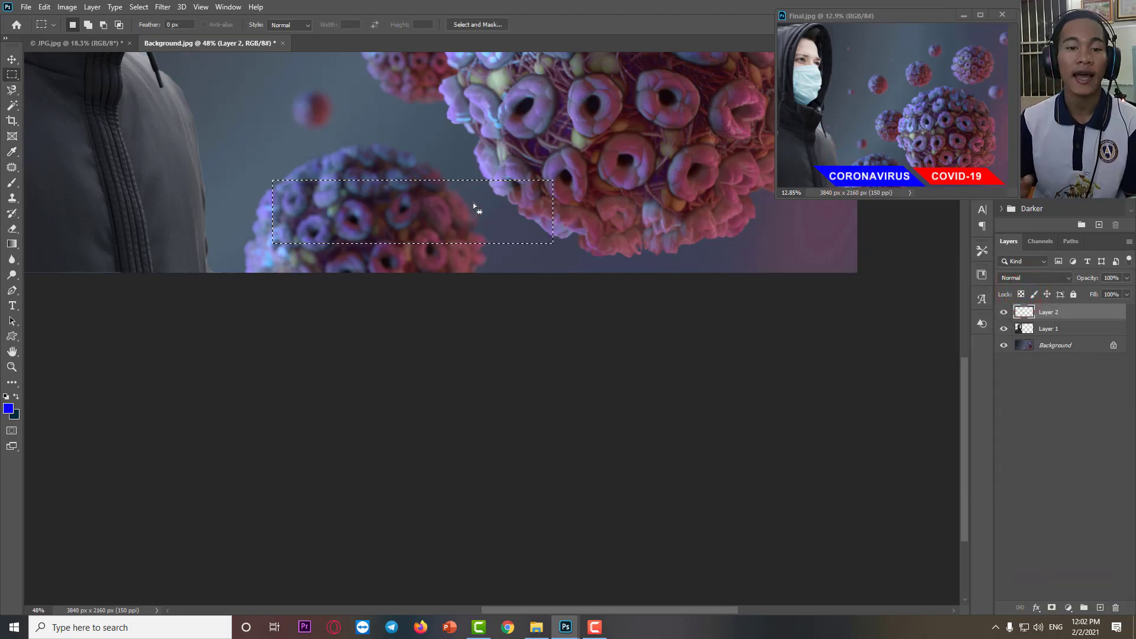
pyautogui.hotkey('alt', 'BackSpace')
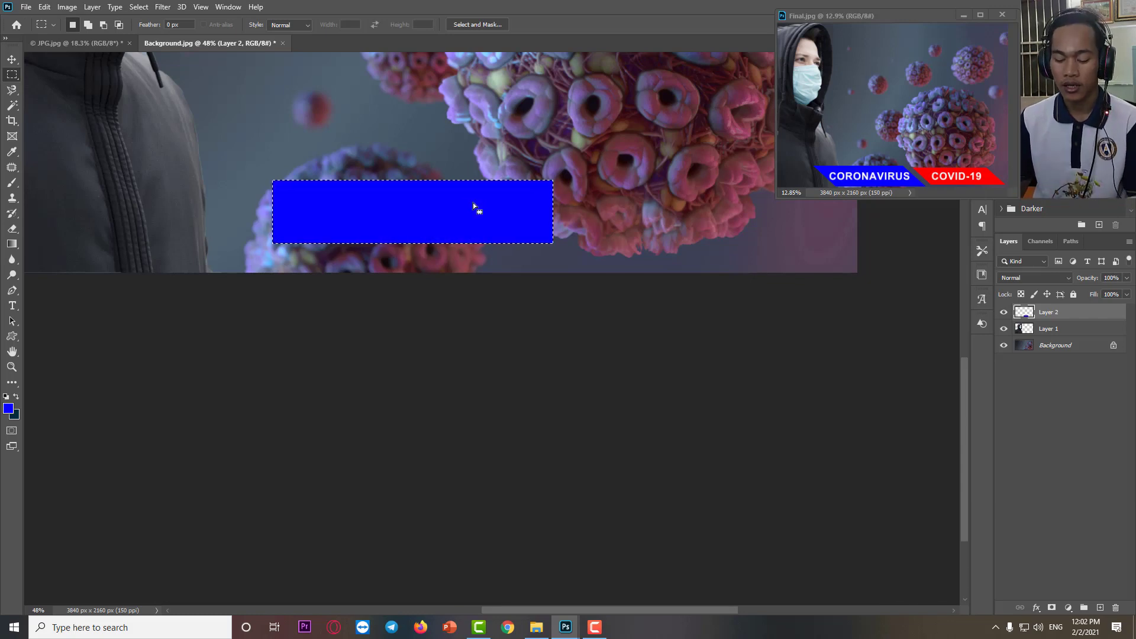
pyautogui.hotkey('ctrl', 'd')
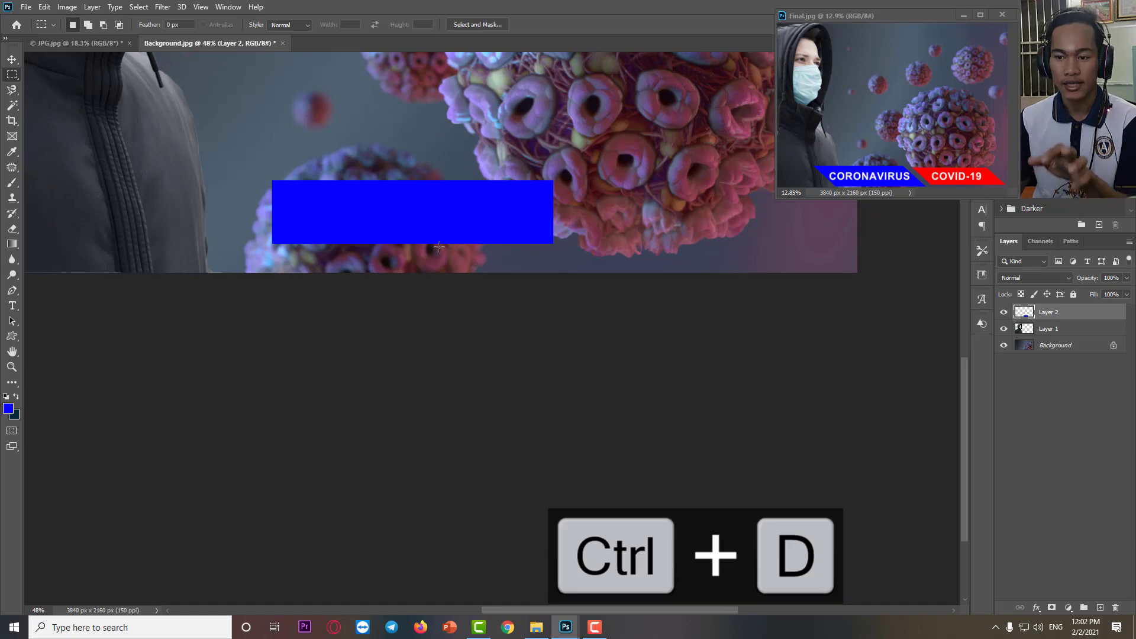
# Step: Free-transform the blue rectangle and scale it proportionally to 90.66% from its lower-right corner
pyautogui.scroll(-4, 445, 231)
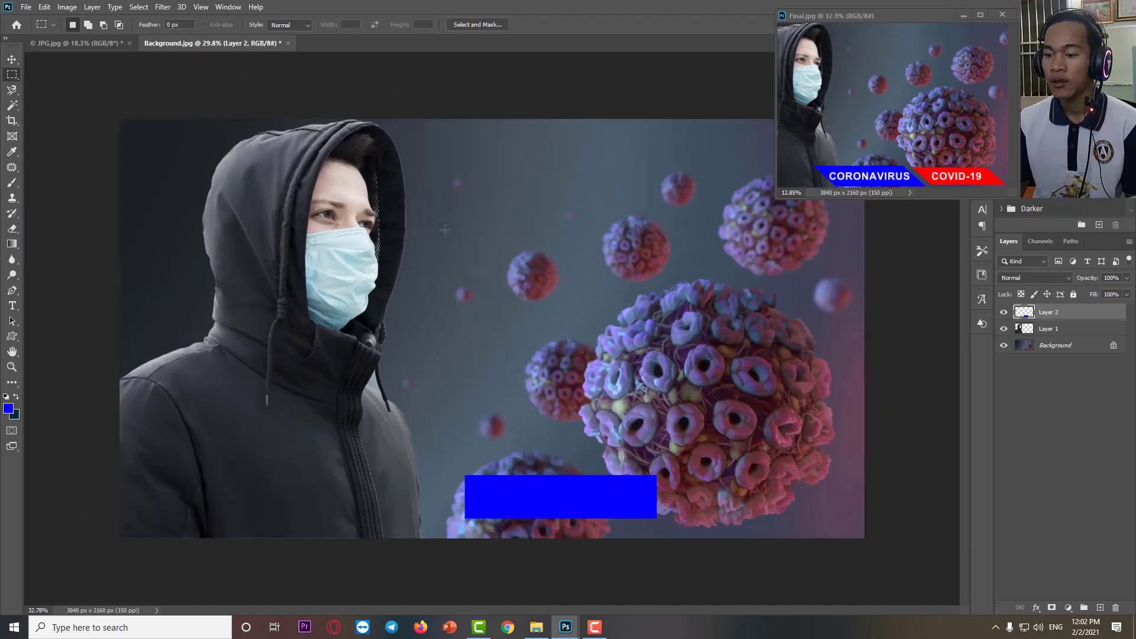
pyautogui.scroll(3, 610, 437)
pyautogui.scroll(-4, 615, 446)
pyautogui.scroll(4, 627, 453)
pyautogui.scroll(2, 650, 454)
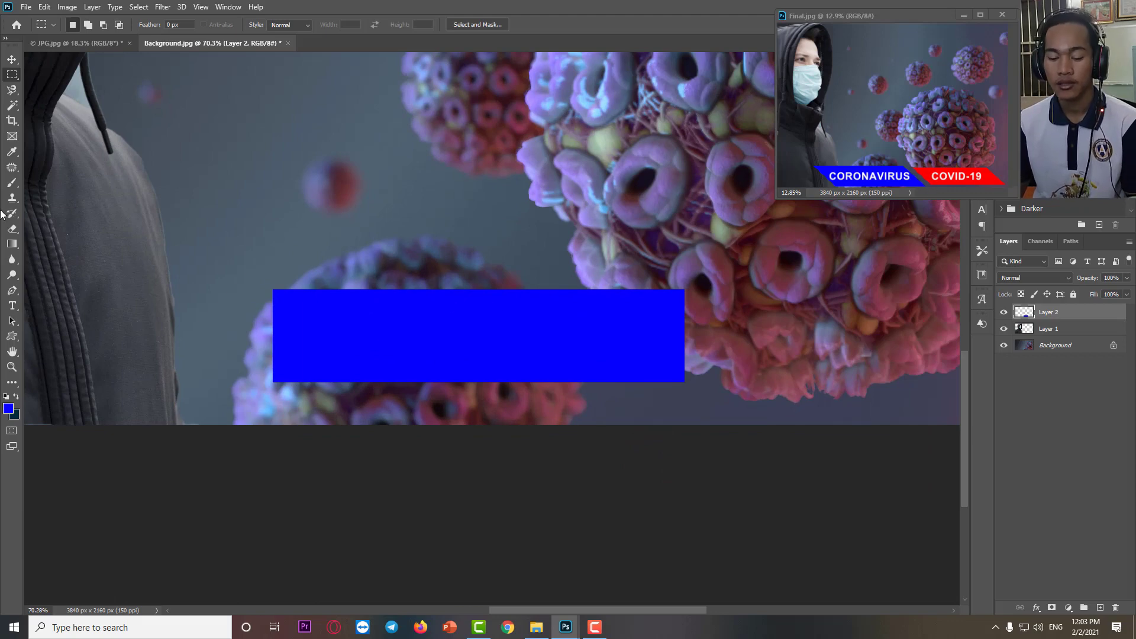
pyautogui.hotkey('ctrl', 't')
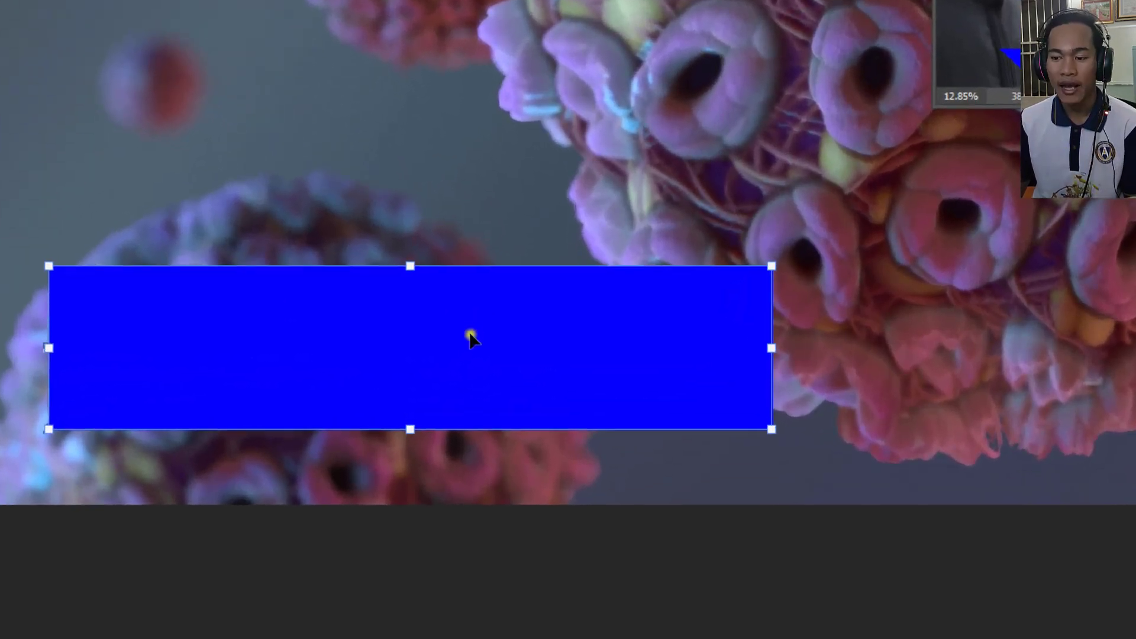
pyautogui.rightClick(470, 337)
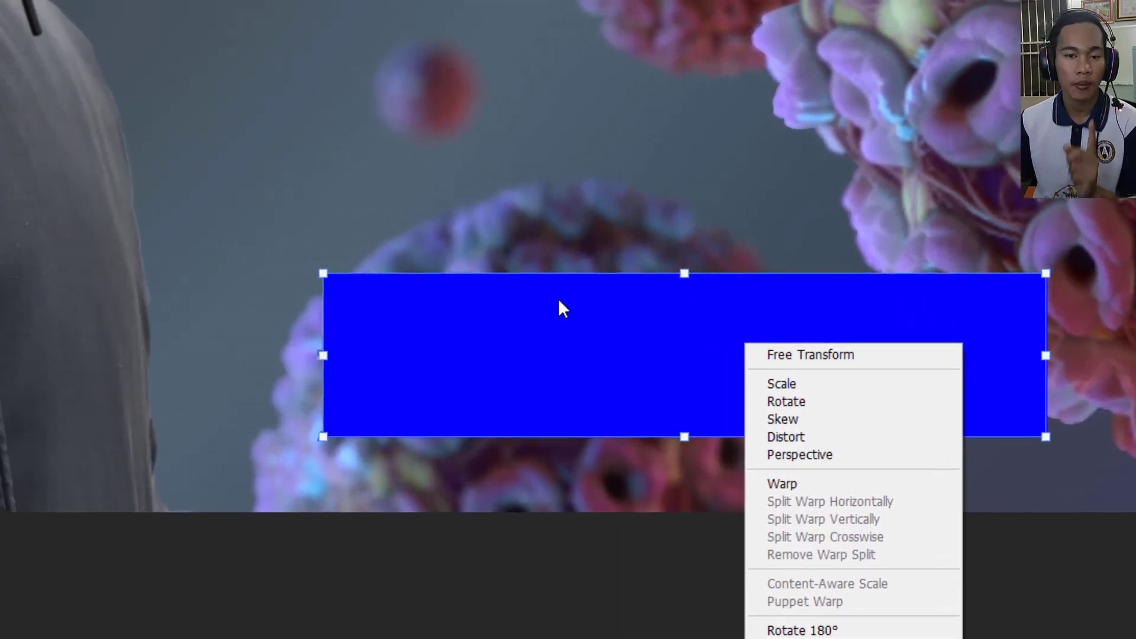
pyautogui.click(287, 297)
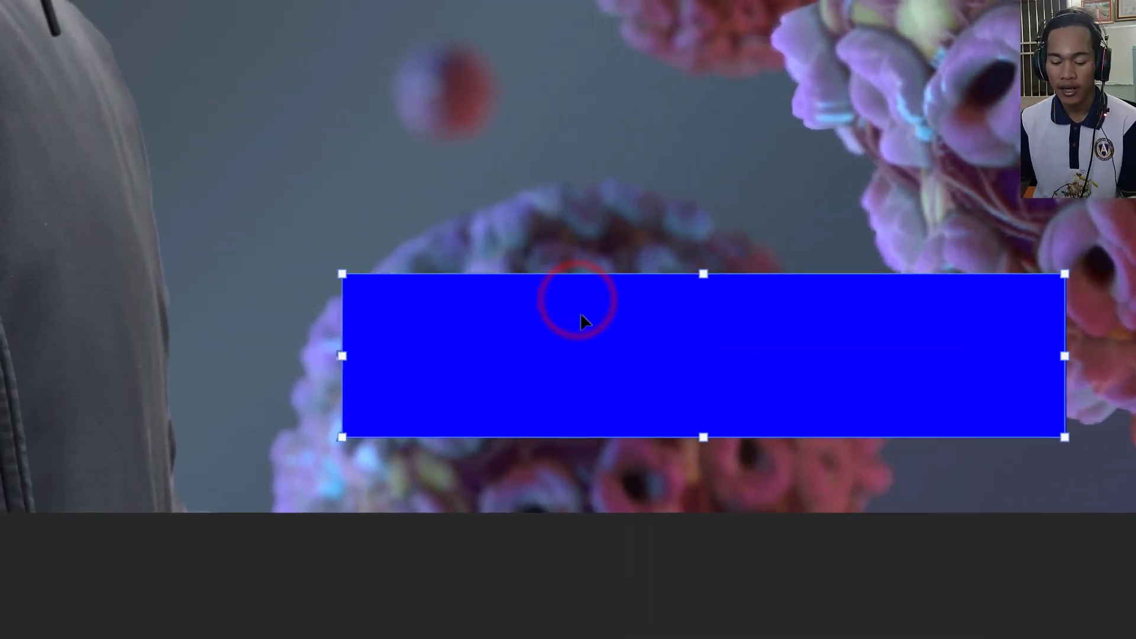
pyautogui.moveTo(341, 276); pyautogui.dragTo(406, 287)
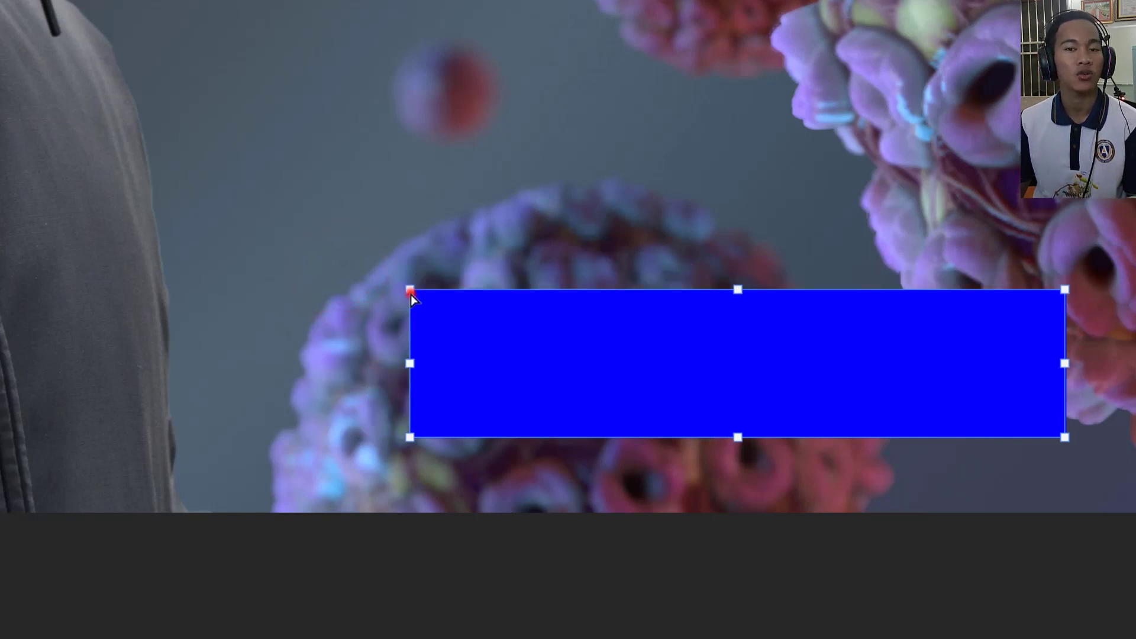
# Step: Shift the blue rectangle's two upper corners horizontally to the left to form a slanted parallelogram, and apply the transform
pyautogui.moveTo(411, 293); pyautogui.dragTo(443, 296)
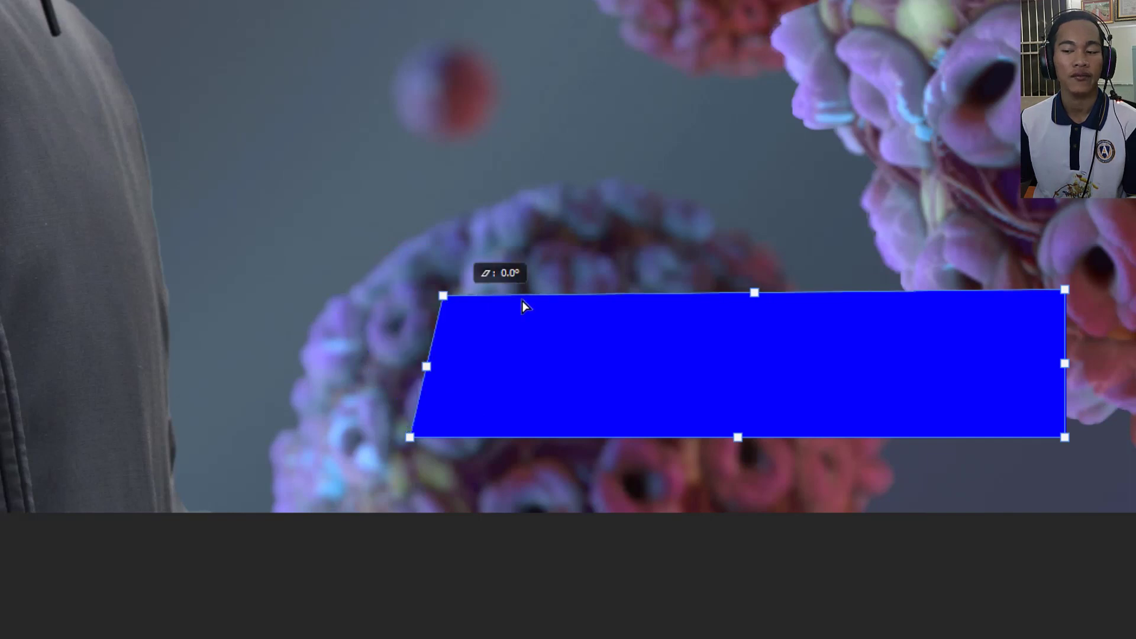
pyautogui.moveTo(523, 301); pyautogui.dragTo(224, 353)
pyautogui.hotkey('ctrl', 'shift')
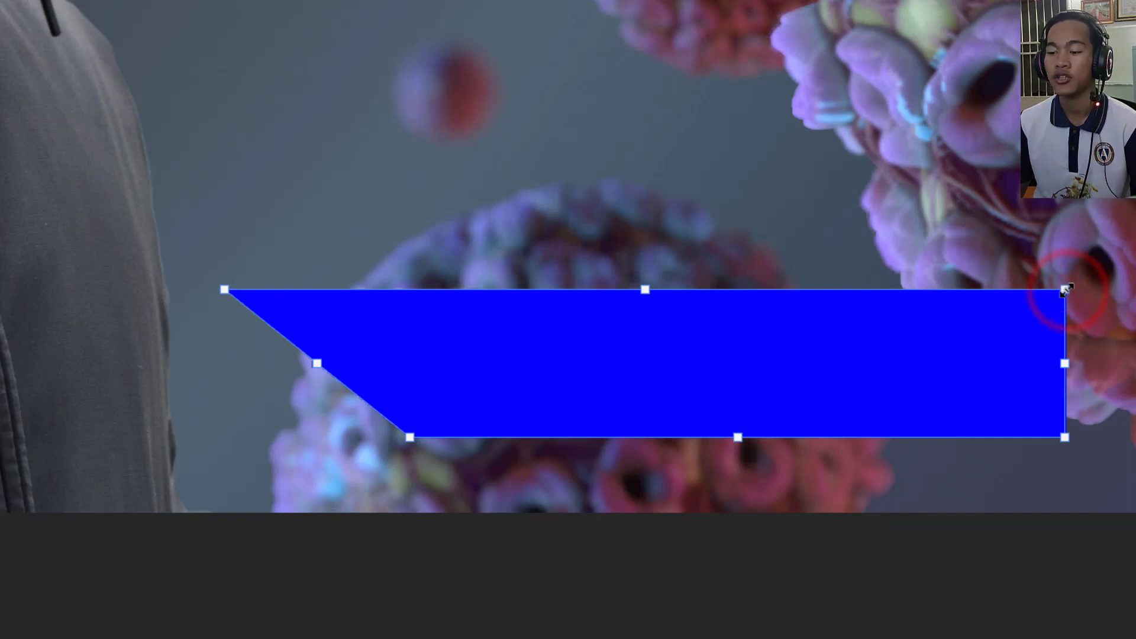
pyautogui.moveTo(1059, 293); pyautogui.dragTo(843, 347)
pyautogui.hotkey('ctrl', 'shift')
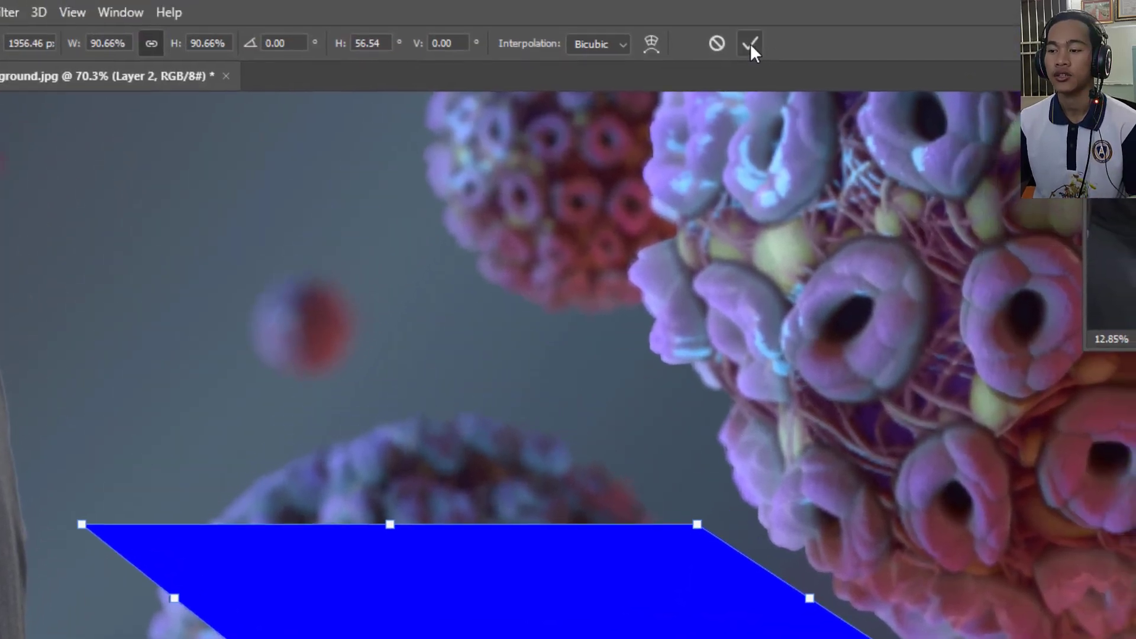
pyautogui.click(778, 2)
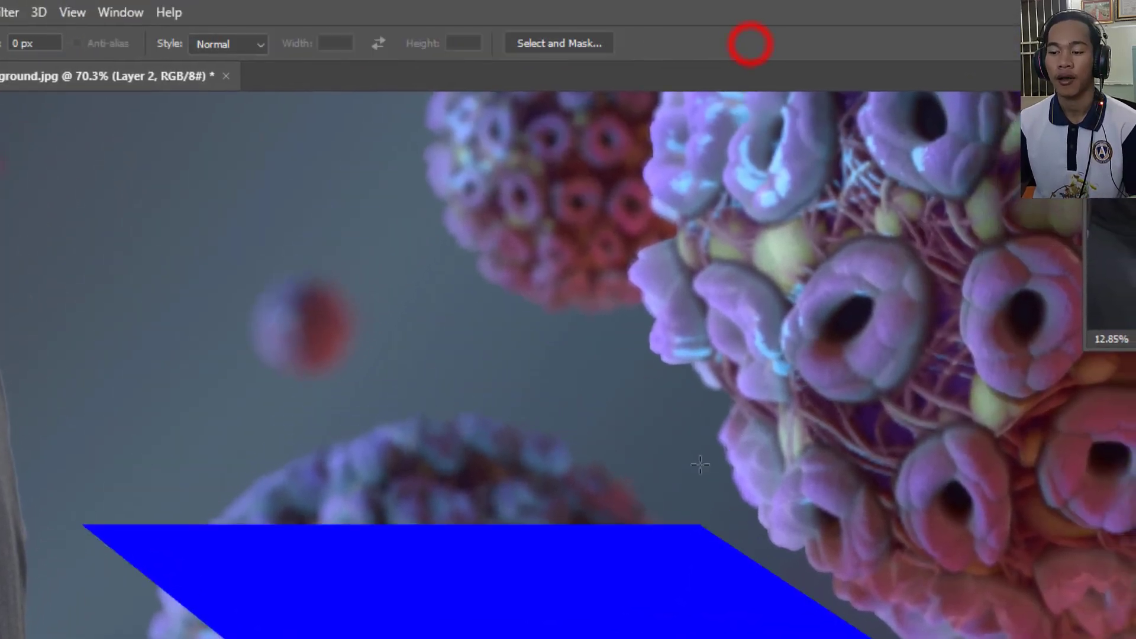
# Step: Duplicate the blue parallelogram and place the copy beside it on the right at the same height, ending at the image's right edge
pyautogui.hotkey('ctrl', '0')
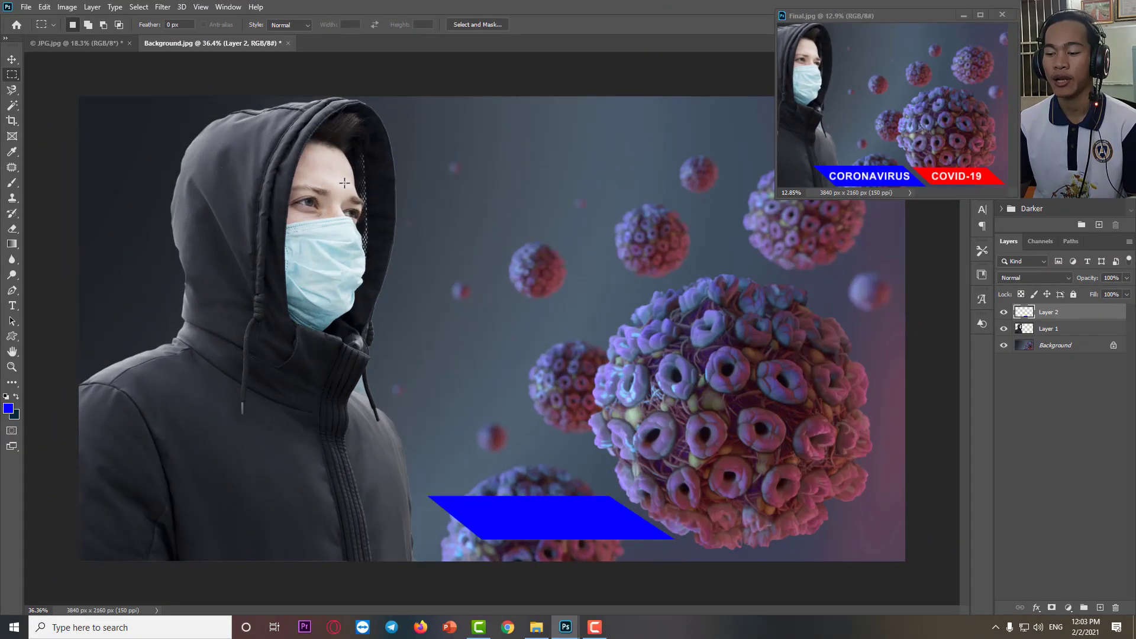
pyautogui.click(11, 59)
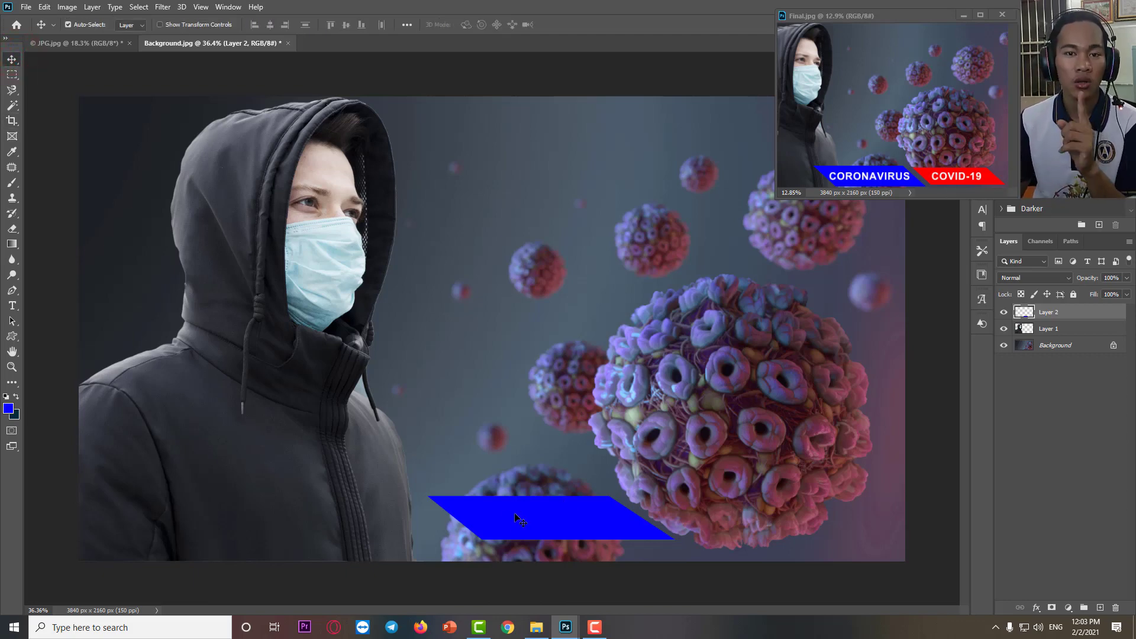
pyautogui.hotkey('ctrl', 'j')
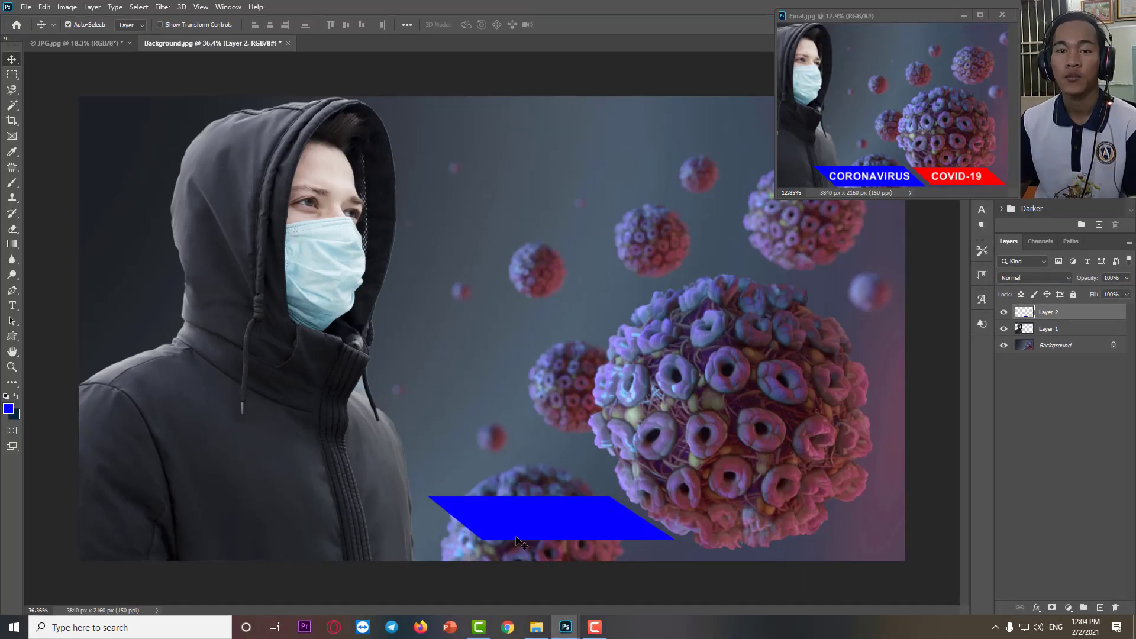
pyautogui.keyDown('alt'); pyautogui.click(517, 537); pyautogui.keyUp('alt')
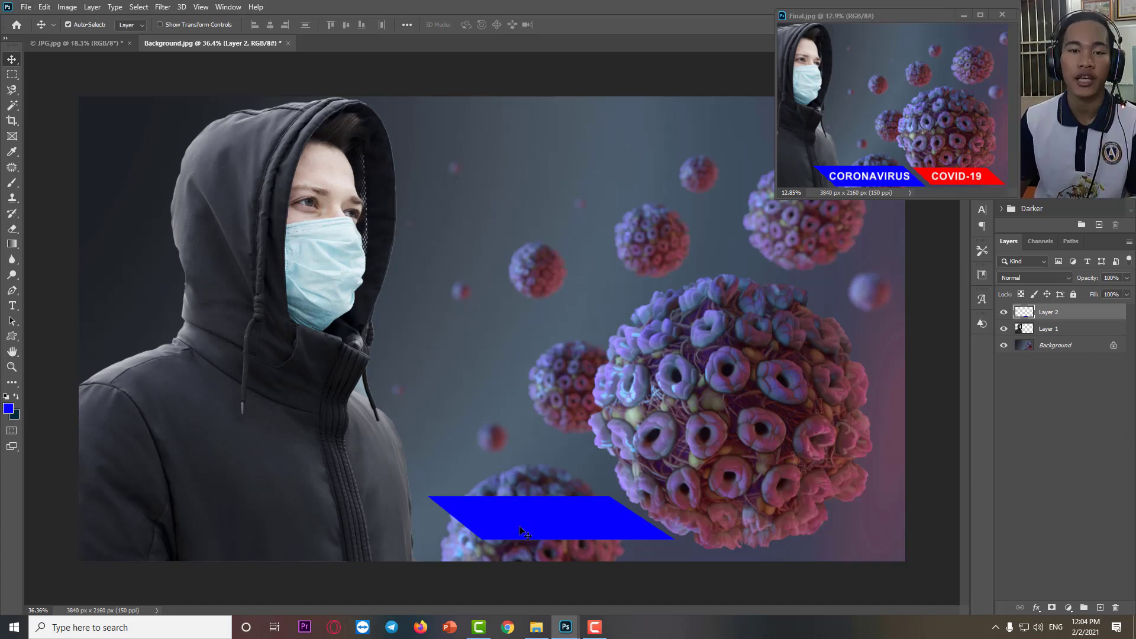
pyautogui.moveTo(520, 530); pyautogui.dragTo(747, 530)
# Step: Scale the duplicated parallelogram proportionally to 82.07% with Free Transform and apply it
pyautogui.hotkey('ctrl', 't')
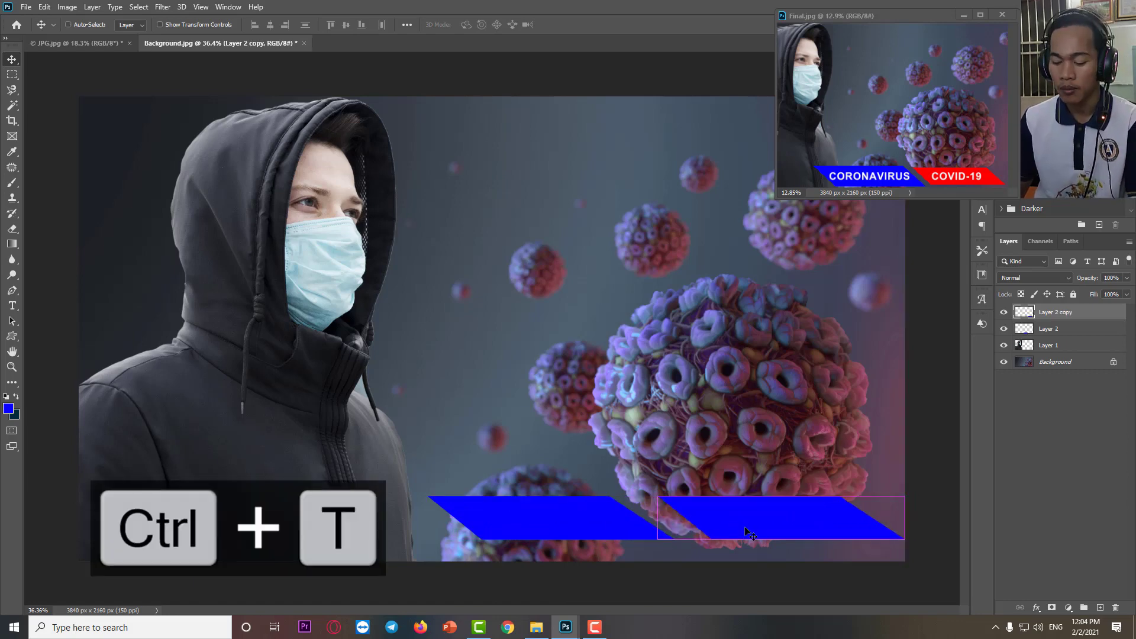
pyautogui.moveTo(905, 518); pyautogui.dragTo(860, 519)
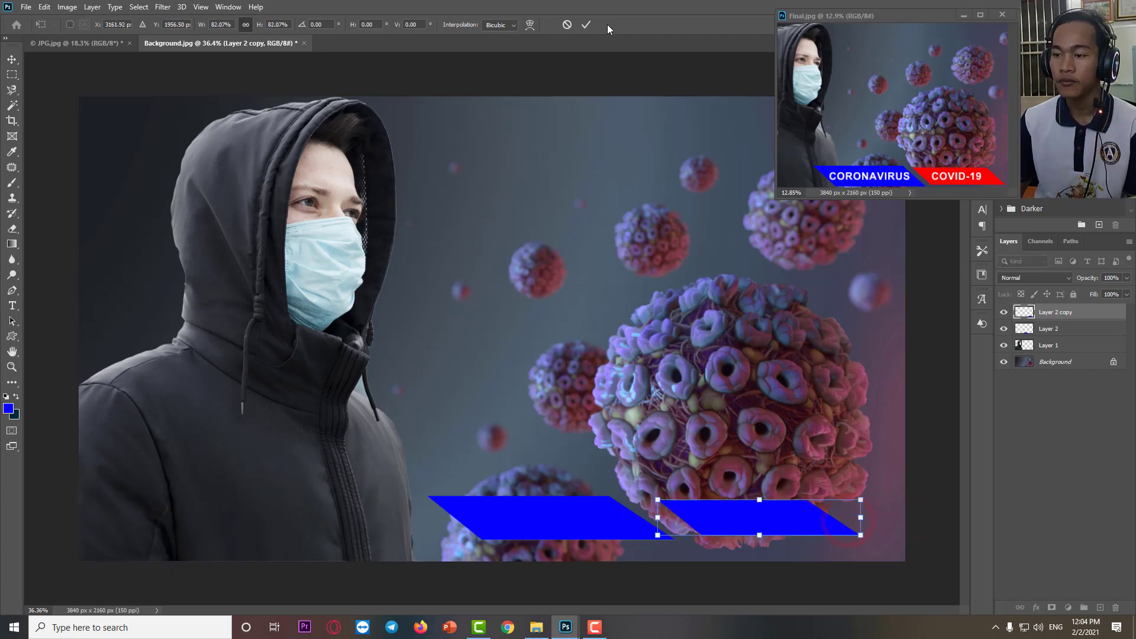
pyautogui.click(587, 25)
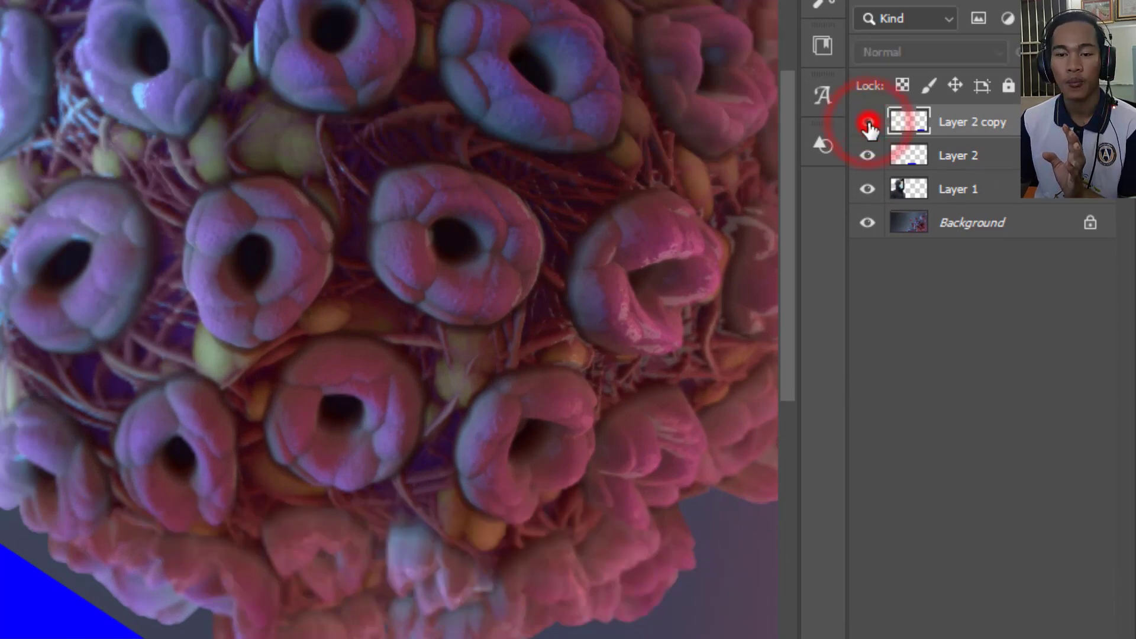
# Step: Hide and show Layer 2 copy to check which parallelogram it contains
pyautogui.click(868, 123)
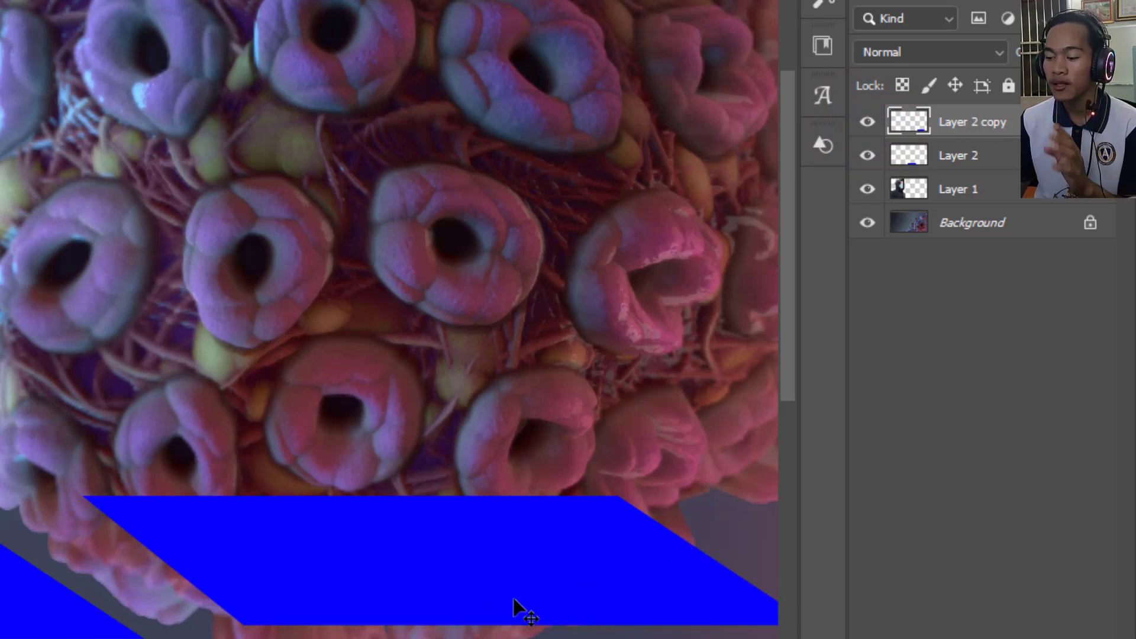
pyautogui.moveTo(561, 568); pyautogui.dragTo(396, 529)
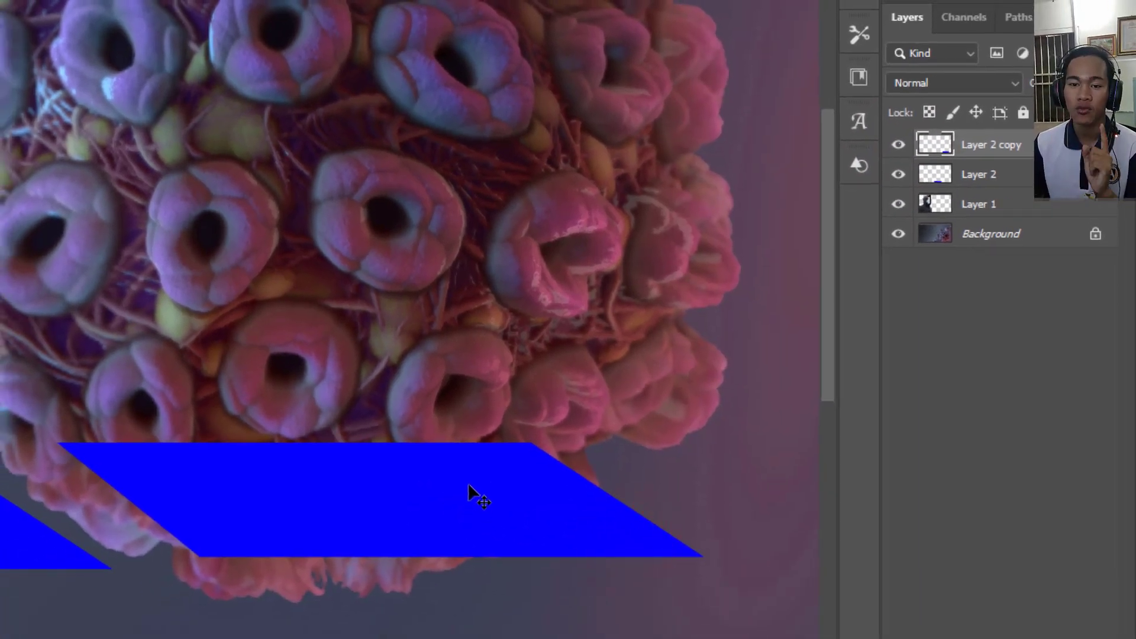
pyautogui.click(900, 142)
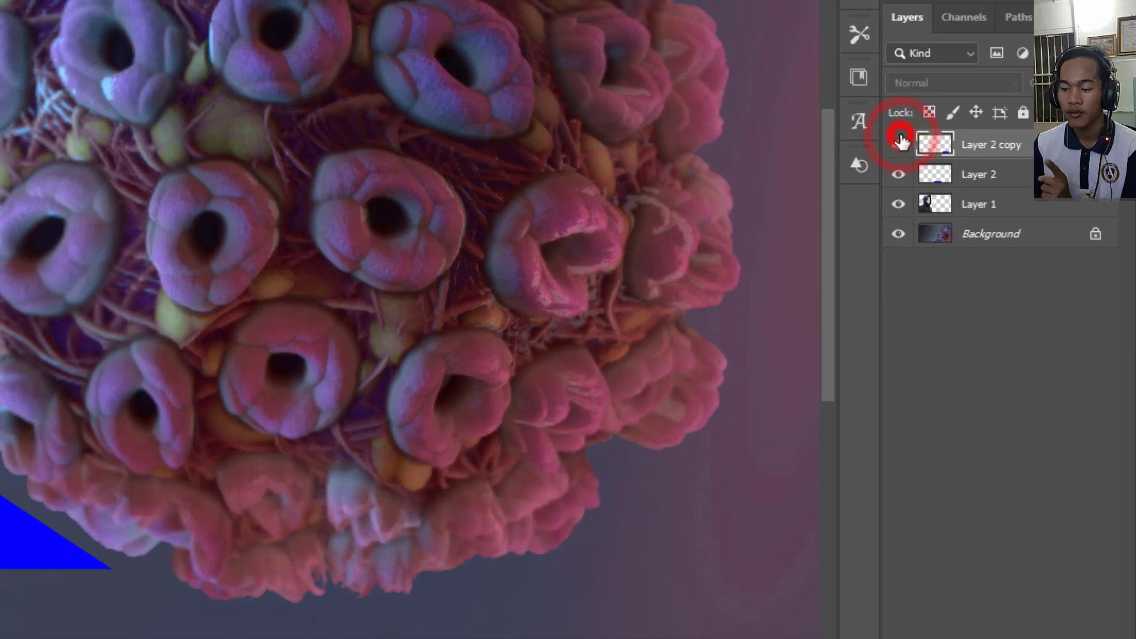
pyautogui.click(900, 142)
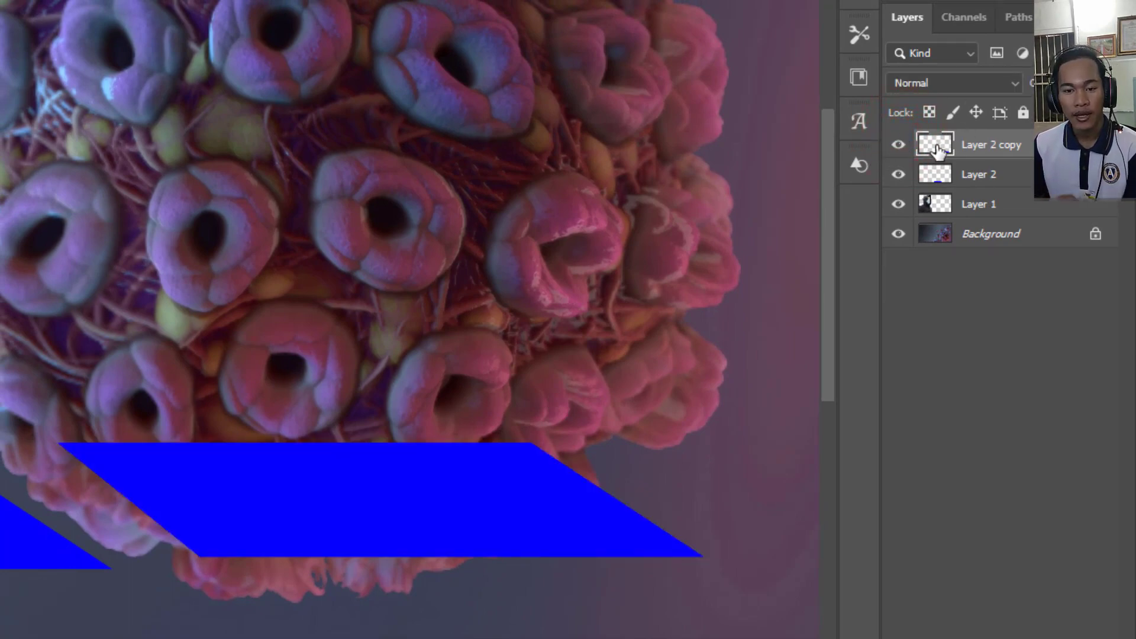
# Step: Load the outline of the smaller parallelogram on Layer 2 copy as a selection
pyautogui.press('ctrl')
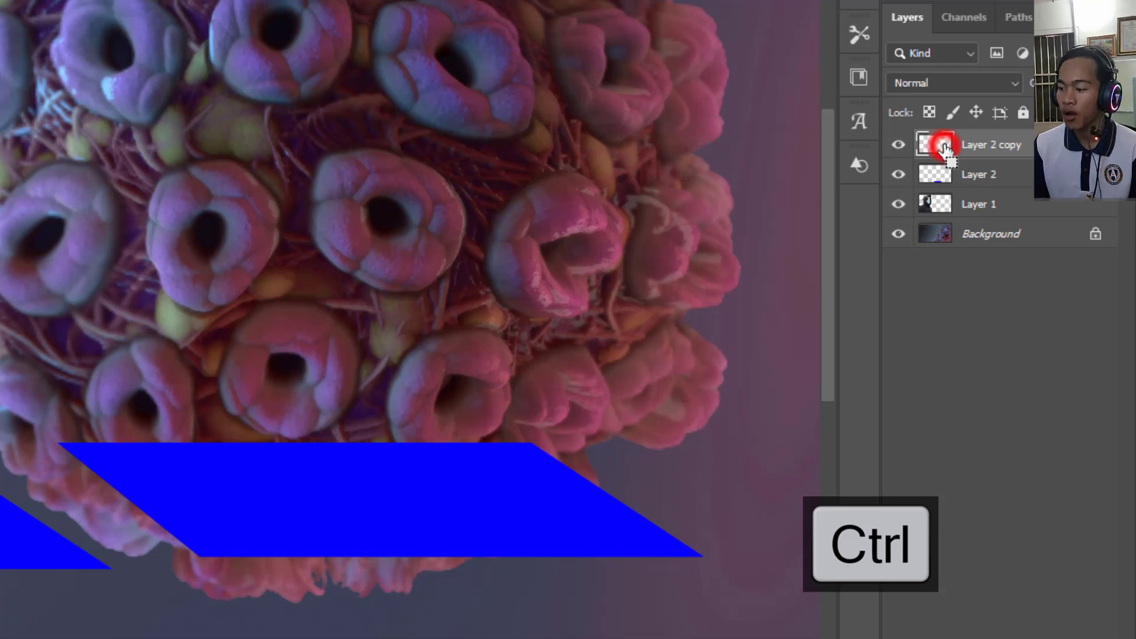
pyautogui.keyDown('ctrl'); pyautogui.click(944, 147); pyautogui.keyUp('ctrl')
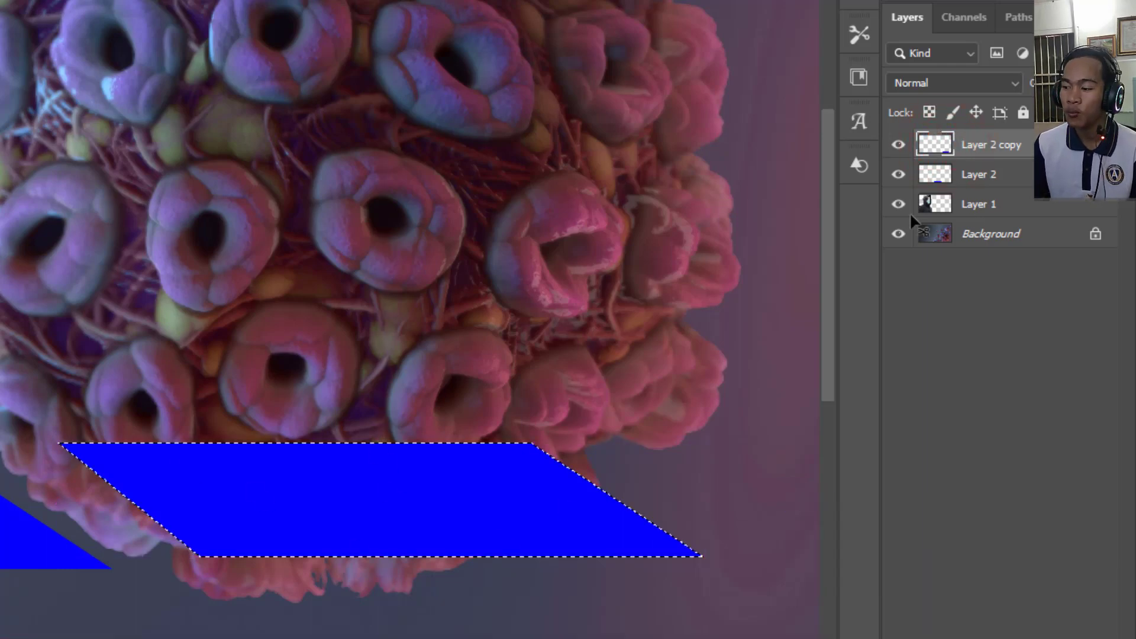
pyautogui.click(888, 144)
pyautogui.click(888, 144)
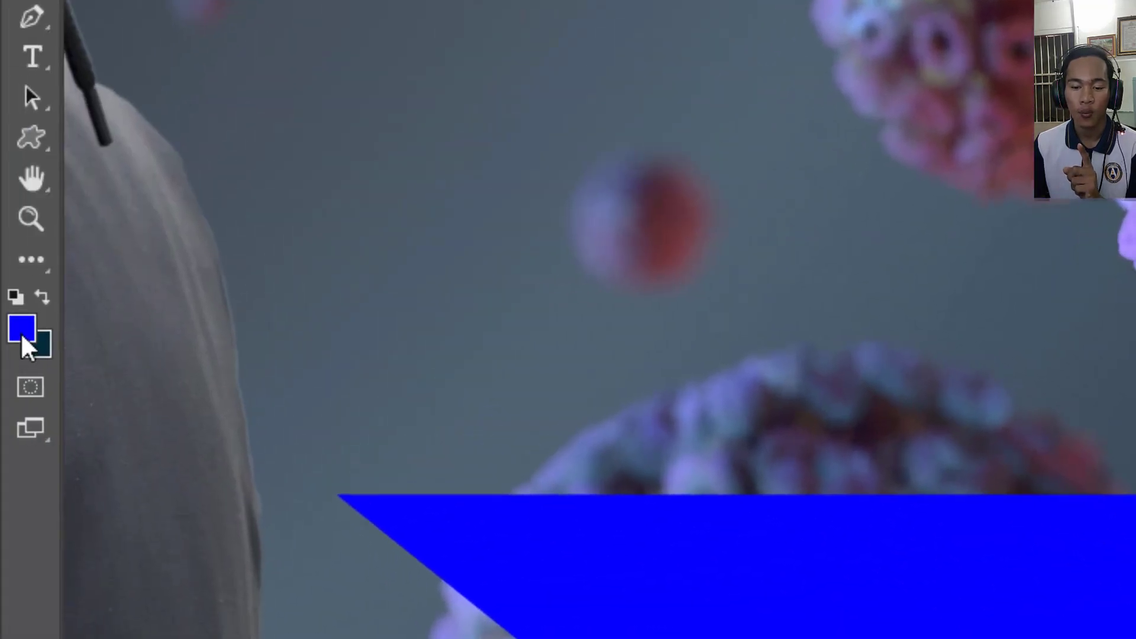
# Step: Set the foreground colour to red fe0000, fill the selected parallelogram with it, and deselect
pyautogui.click(23, 336)
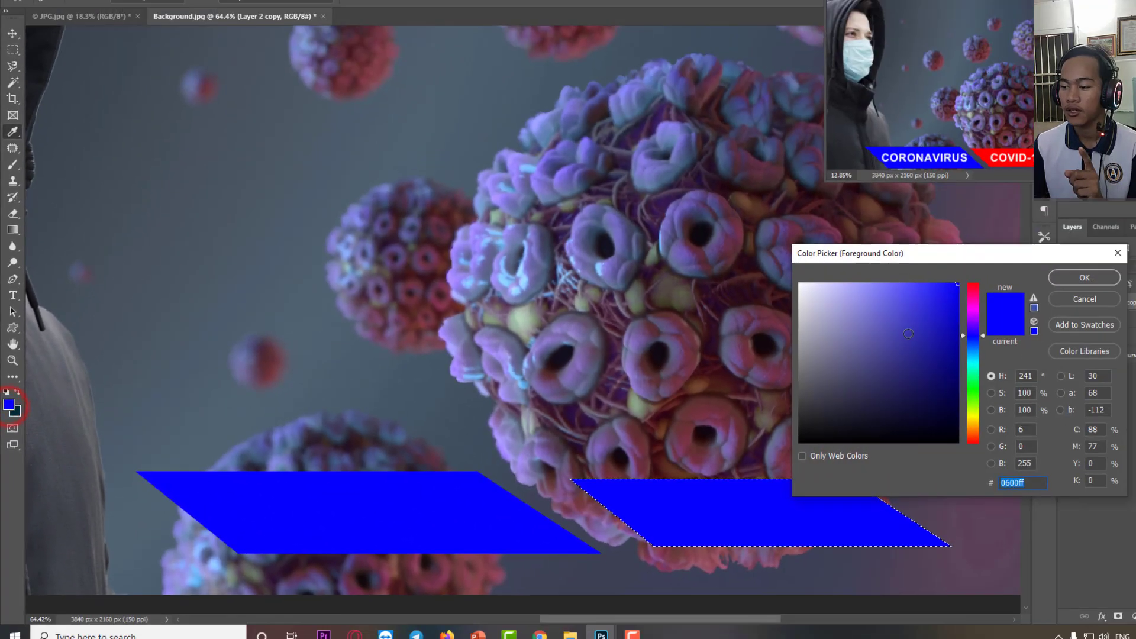
pyautogui.click(973, 441)
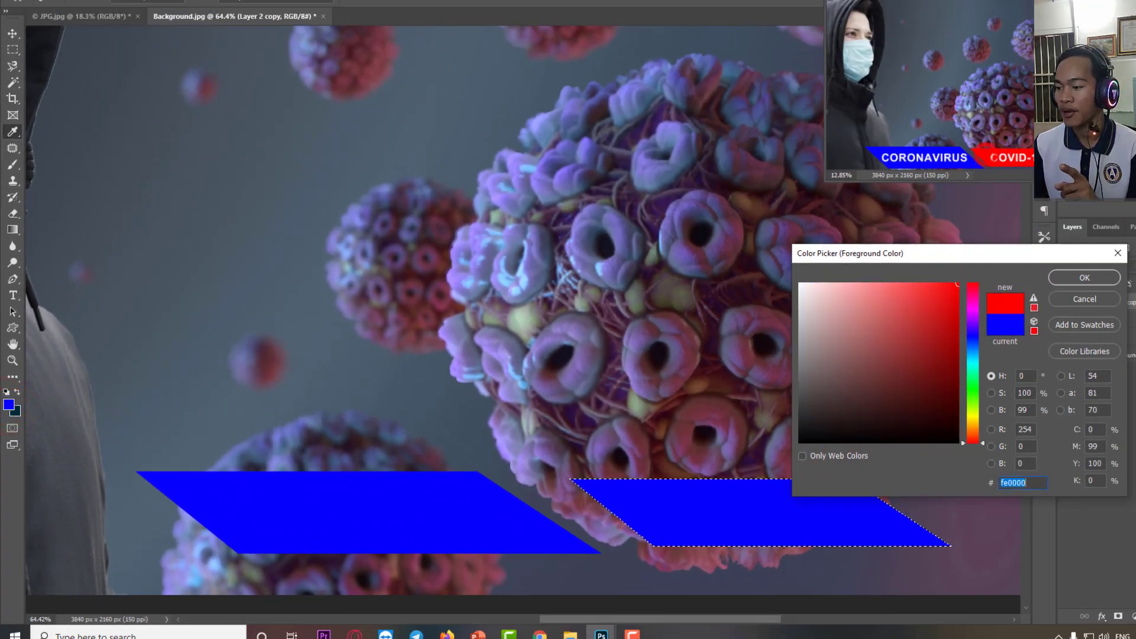
pyautogui.click(1095, 282)
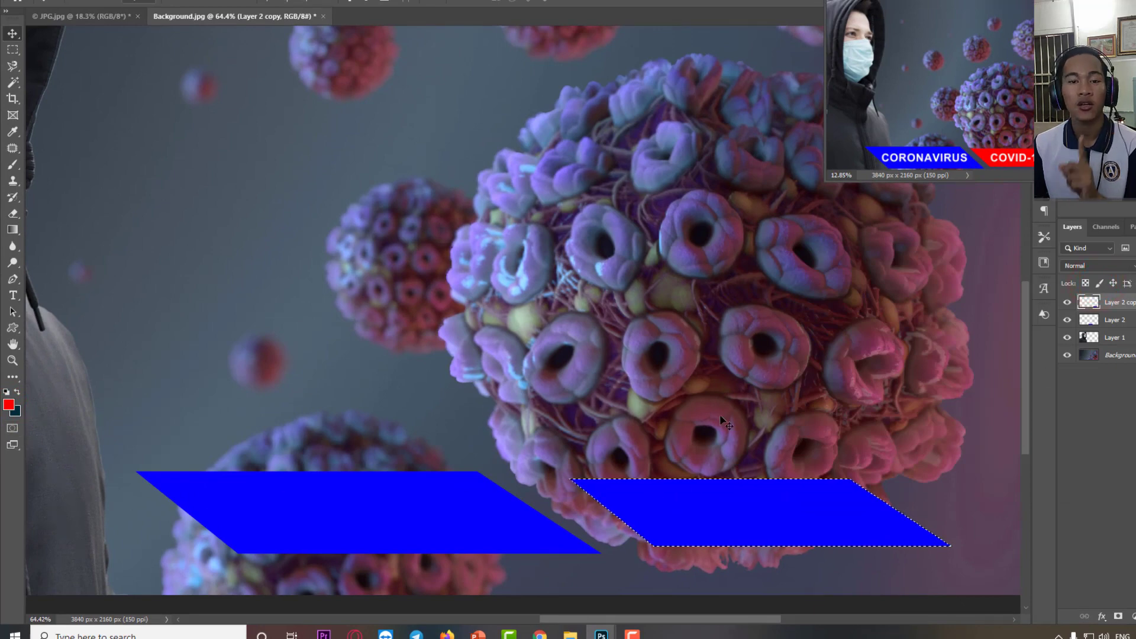
pyautogui.hotkey('alt', 'BackSpace')
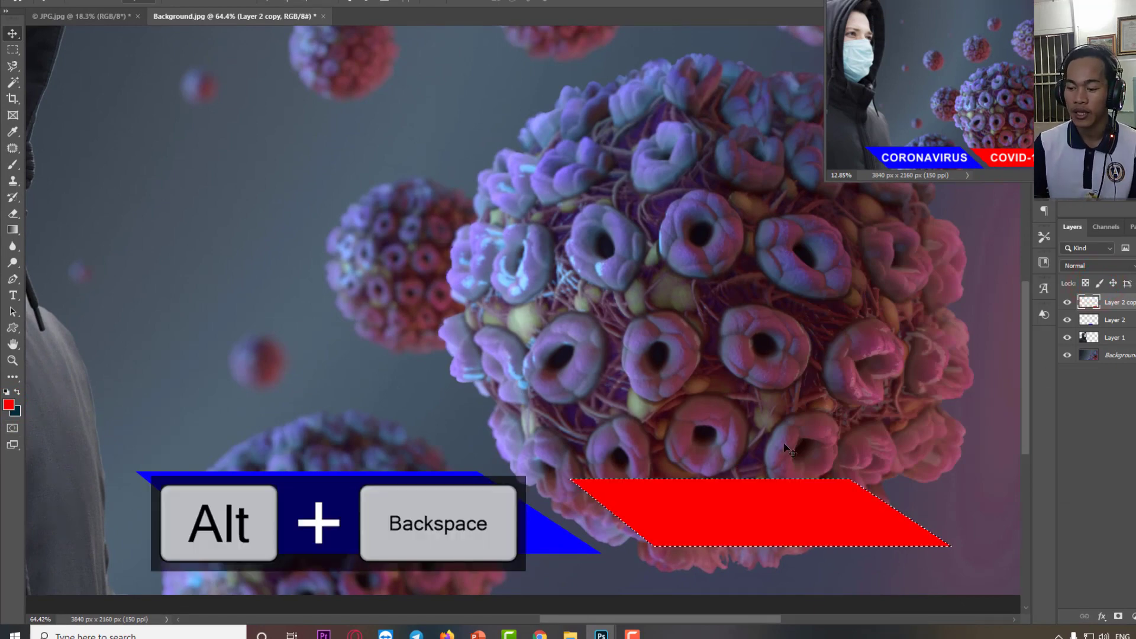
pyautogui.hotkey('ctrl', 'd')
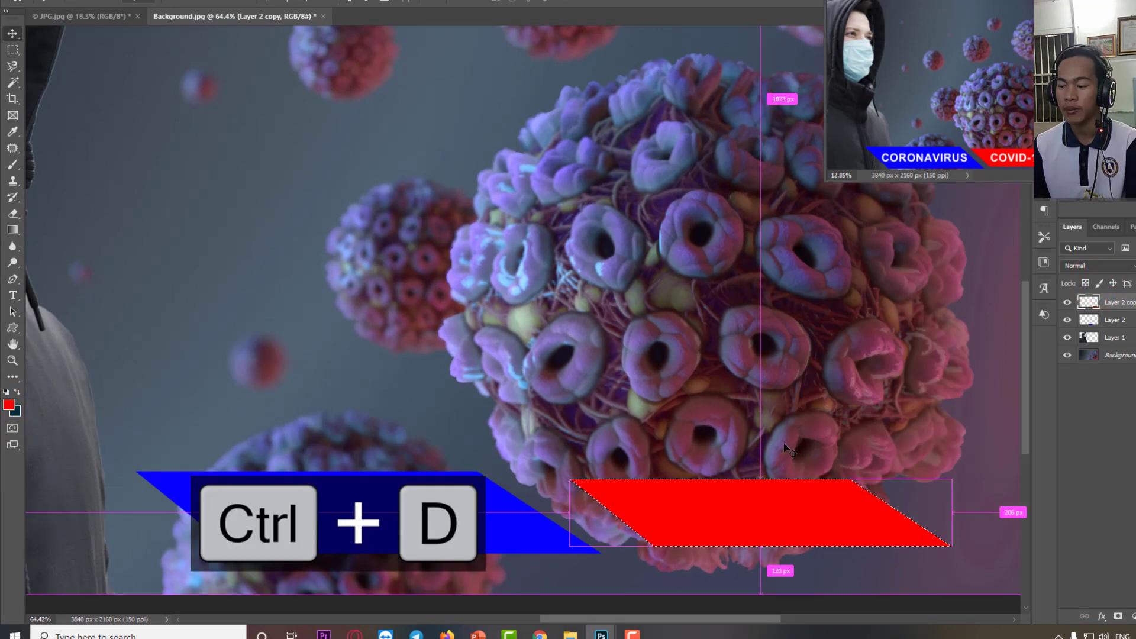
# Step: Start a horizontal text line on the blue parallelogram with the Horizontal Type tool and set its font size to 72 pt
pyautogui.scroll(-5, 769, 444)
pyautogui.scroll(2, 836, 486)
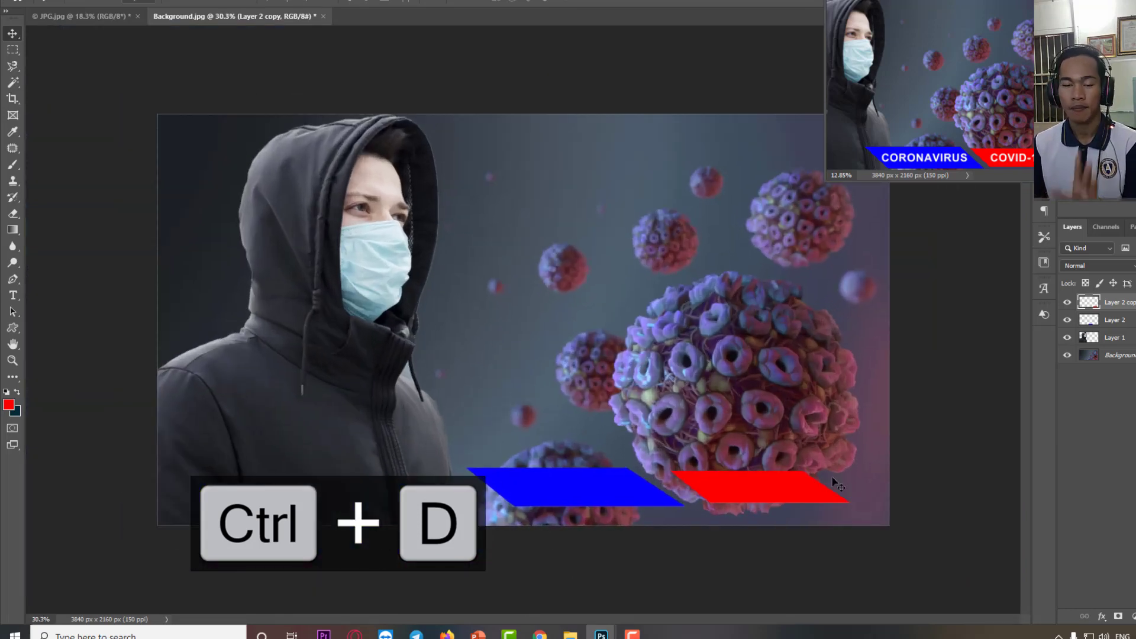
pyautogui.scroll(3, 690, 398)
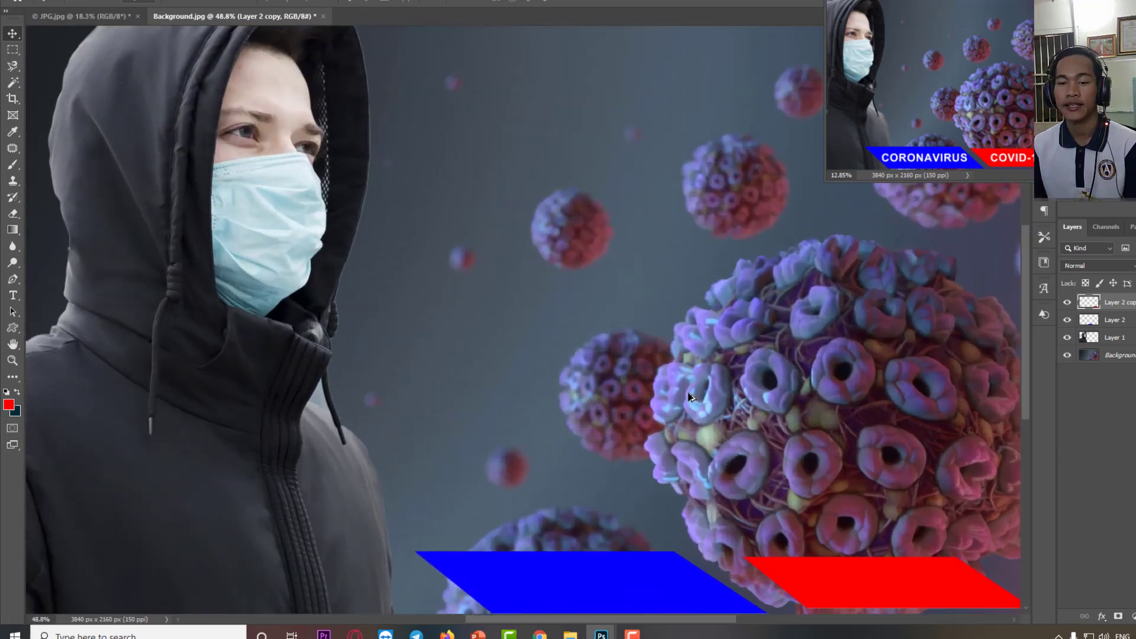
pyautogui.scroll(1, 690, 397)
pyautogui.moveTo(764, 423); pyautogui.dragTo(595, 222)
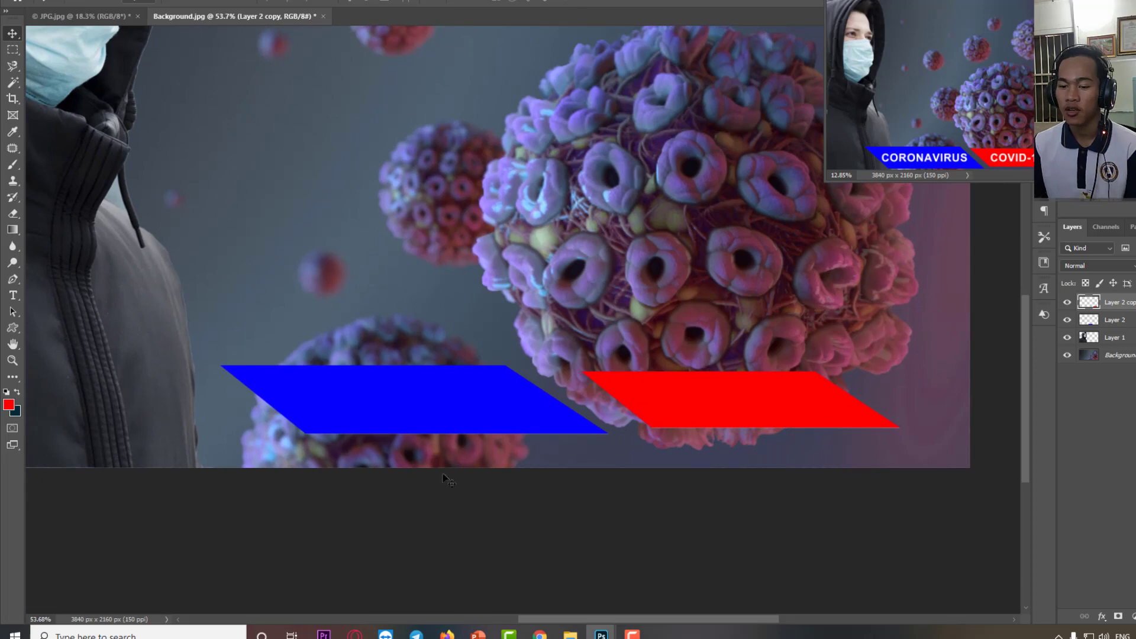
pyautogui.click(12, 295)
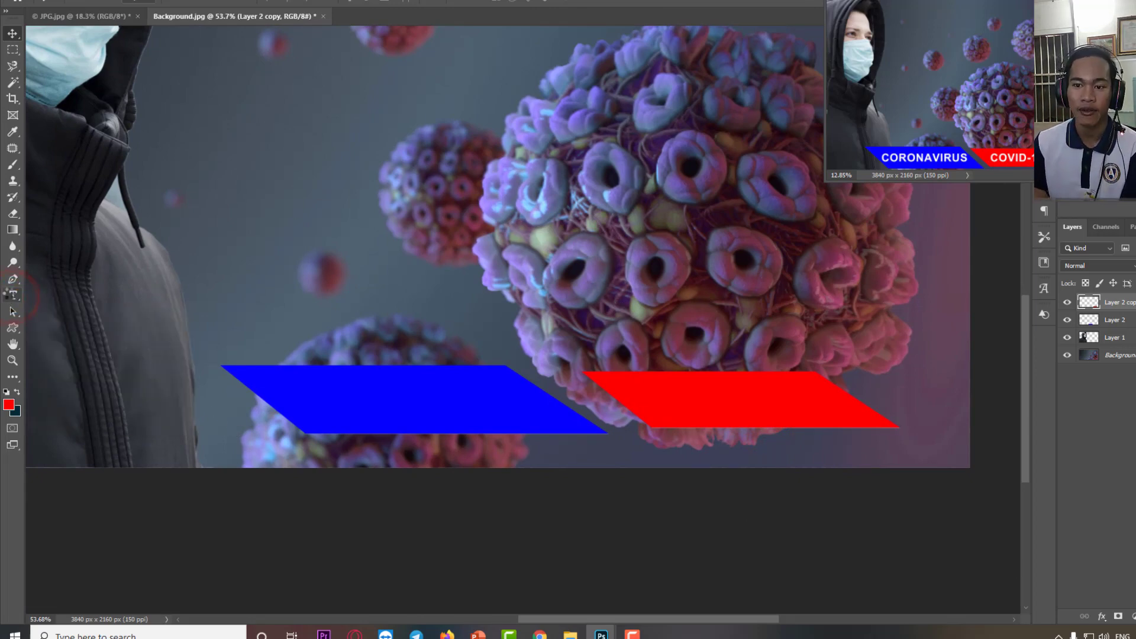
pyautogui.rightClick(15, 297)
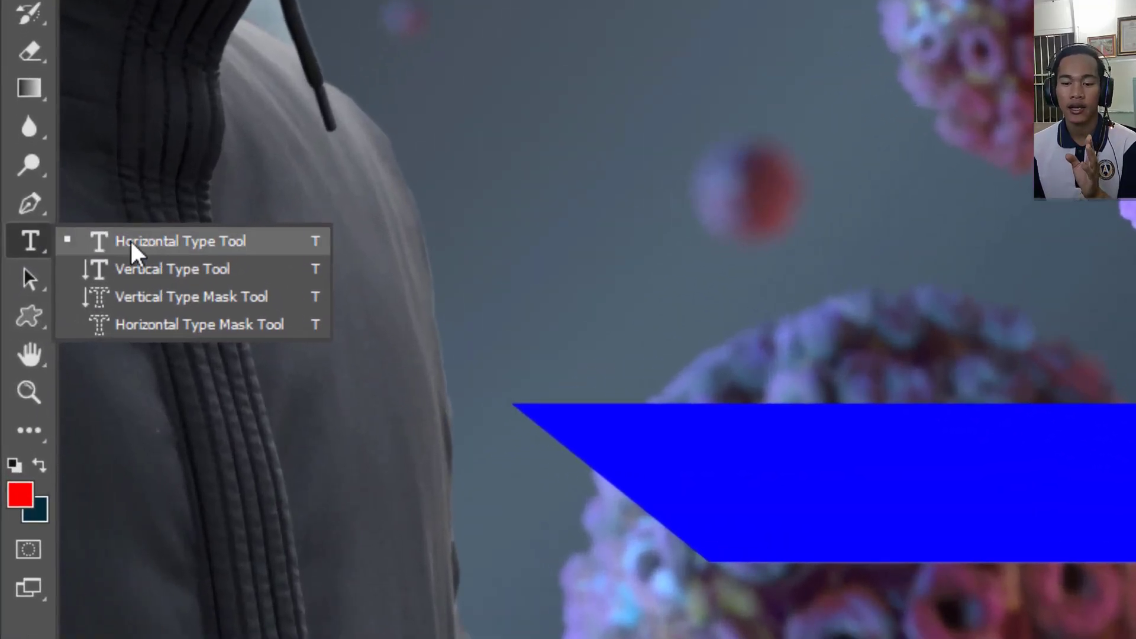
pyautogui.click(151, 241)
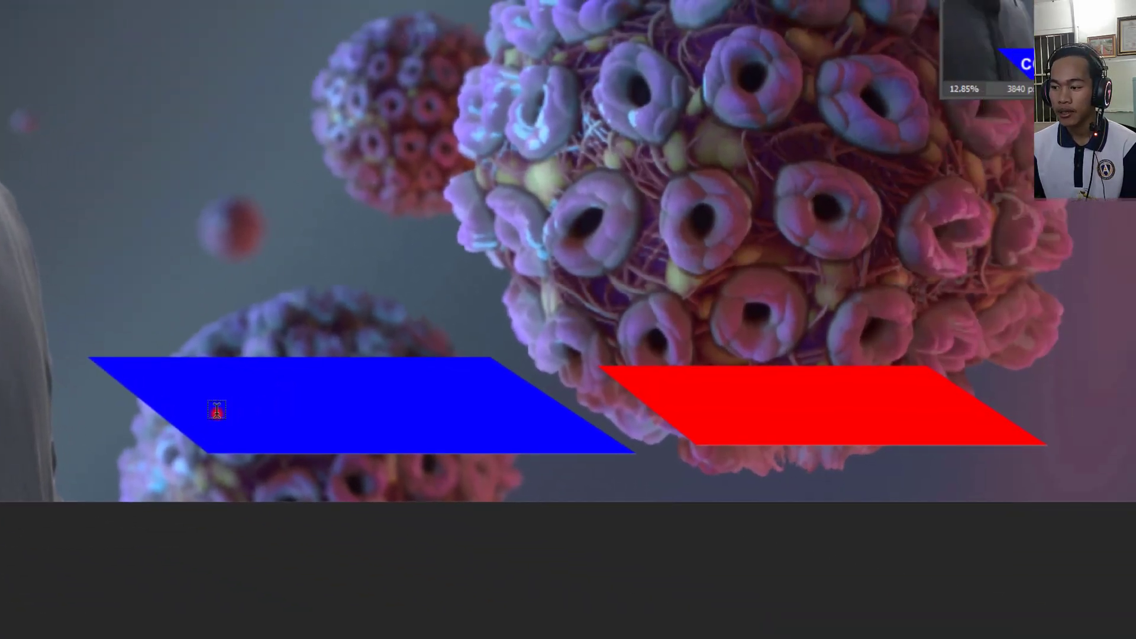
pyautogui.click(216, 409)
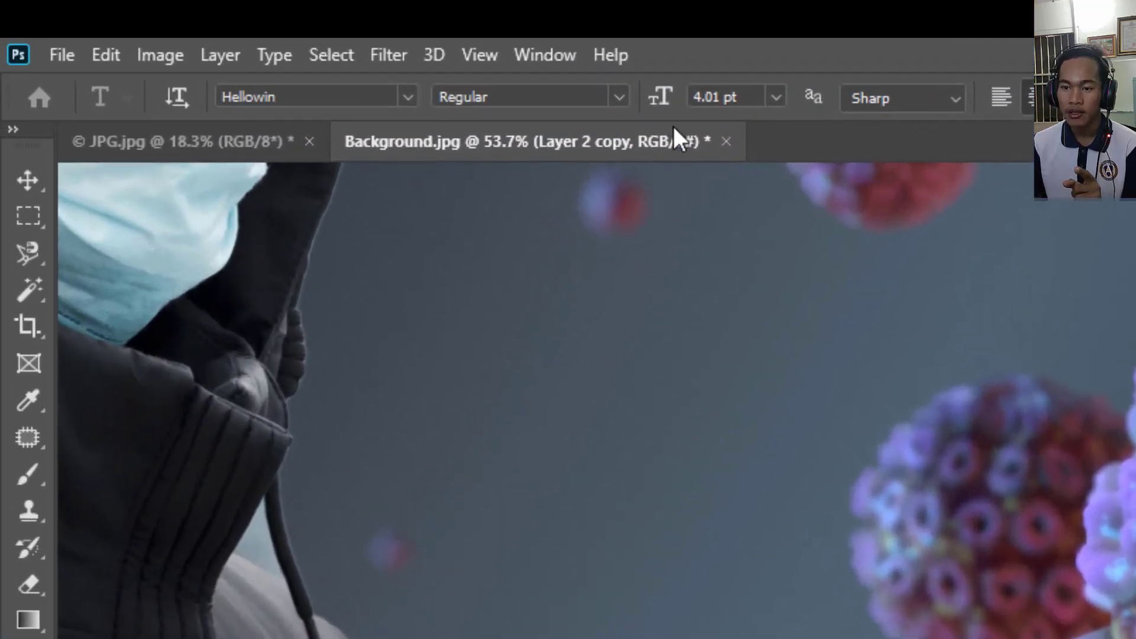
pyautogui.click(775, 98)
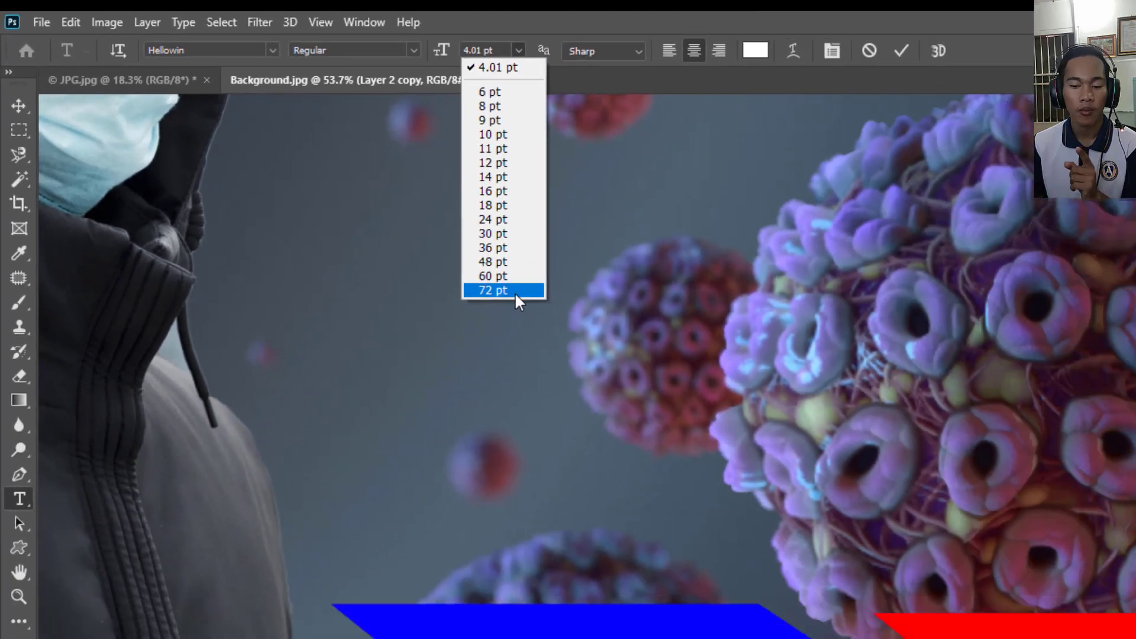
pyautogui.click(513, 290)
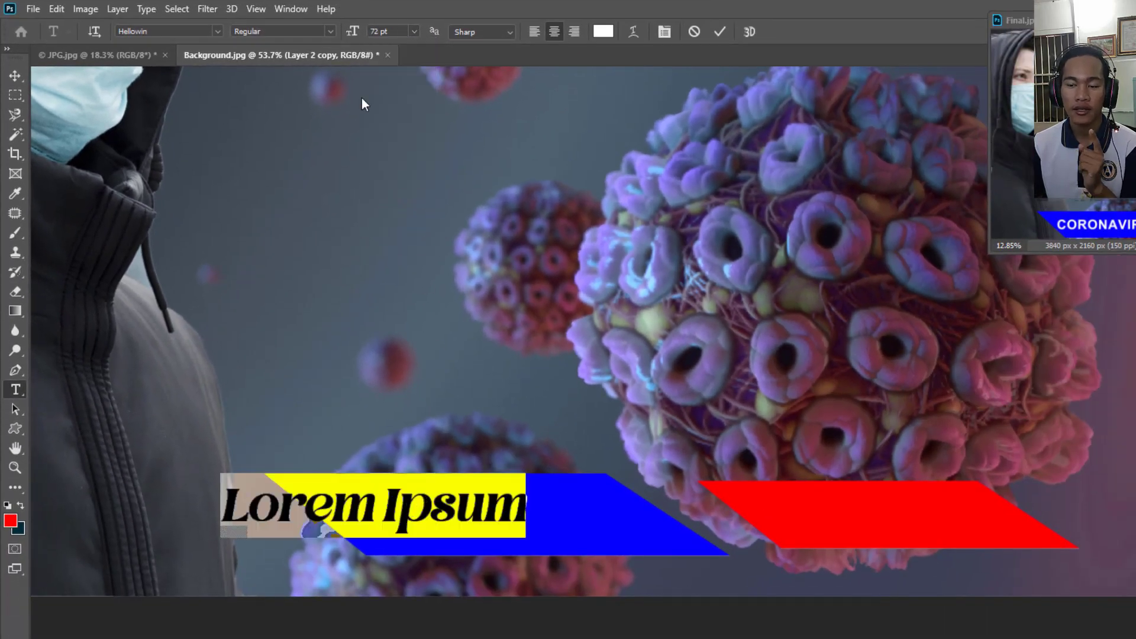
# Step: Reduce the placeholder text's font size to 65.01 pt
pyautogui.click(413, 32)
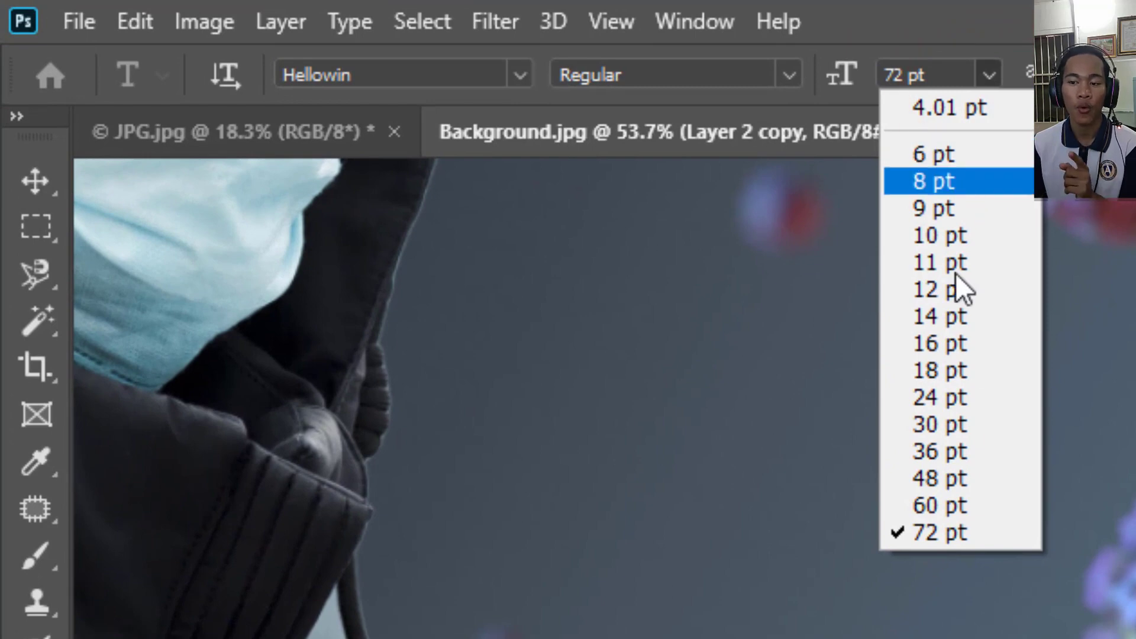
pyautogui.click(842, 76)
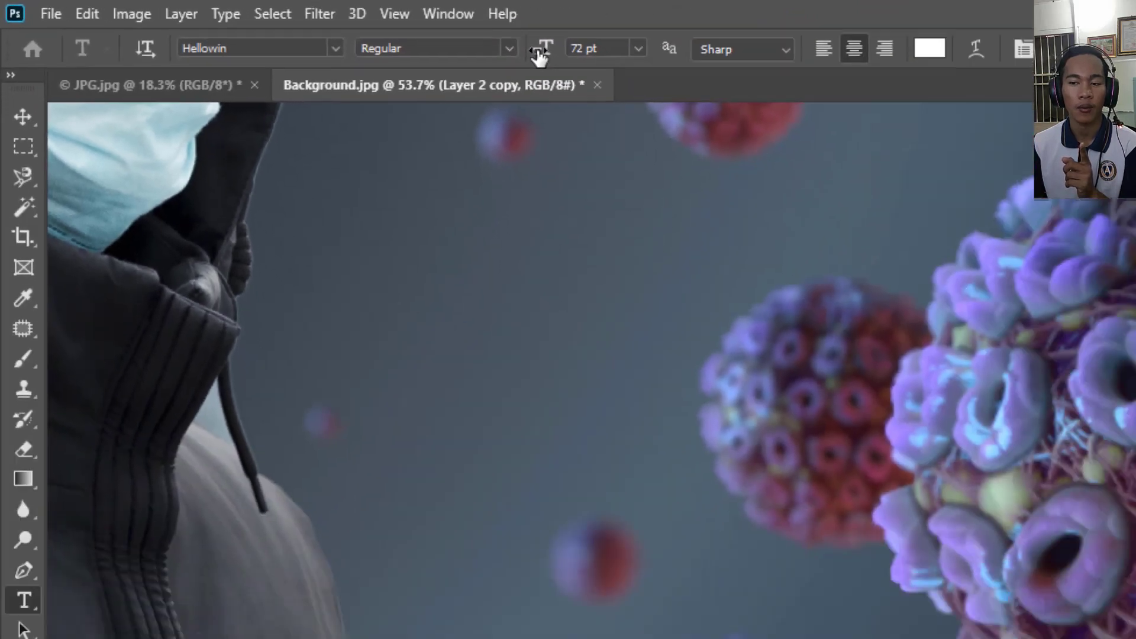
pyautogui.moveTo(843, 76); pyautogui.dragTo(1135, 91)
pyautogui.moveTo(482, 39); pyautogui.dragTo(345, 46)
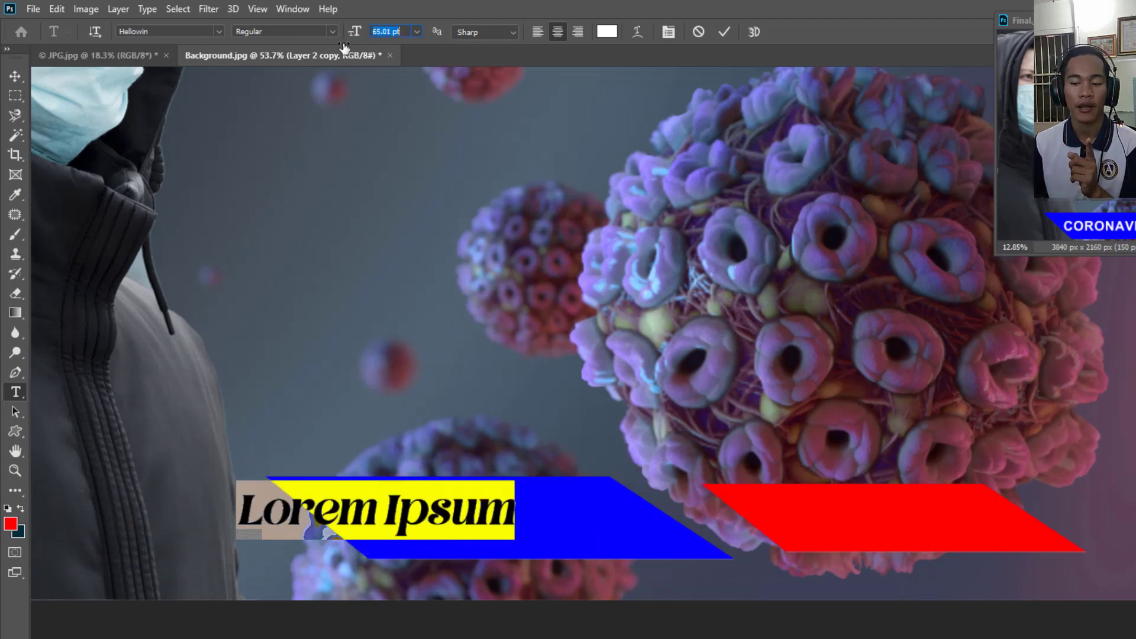
# Step: Replace the placeholder text with CORONAVIRUS and commit the text
pyautogui.tripleClick(467, 503)
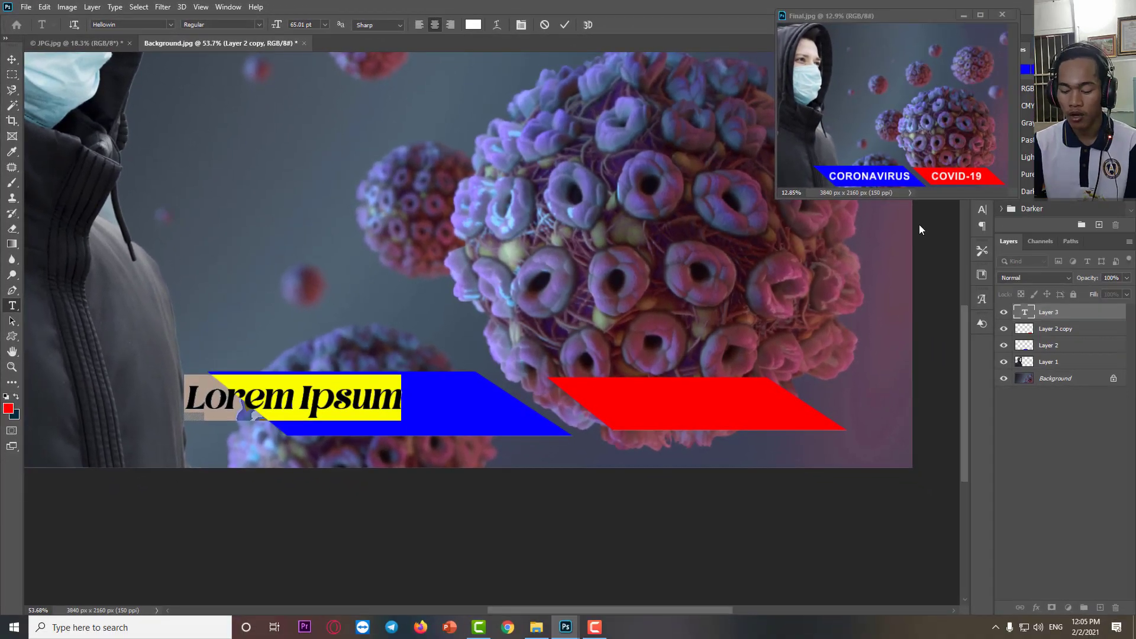
pyautogui.write('CO')
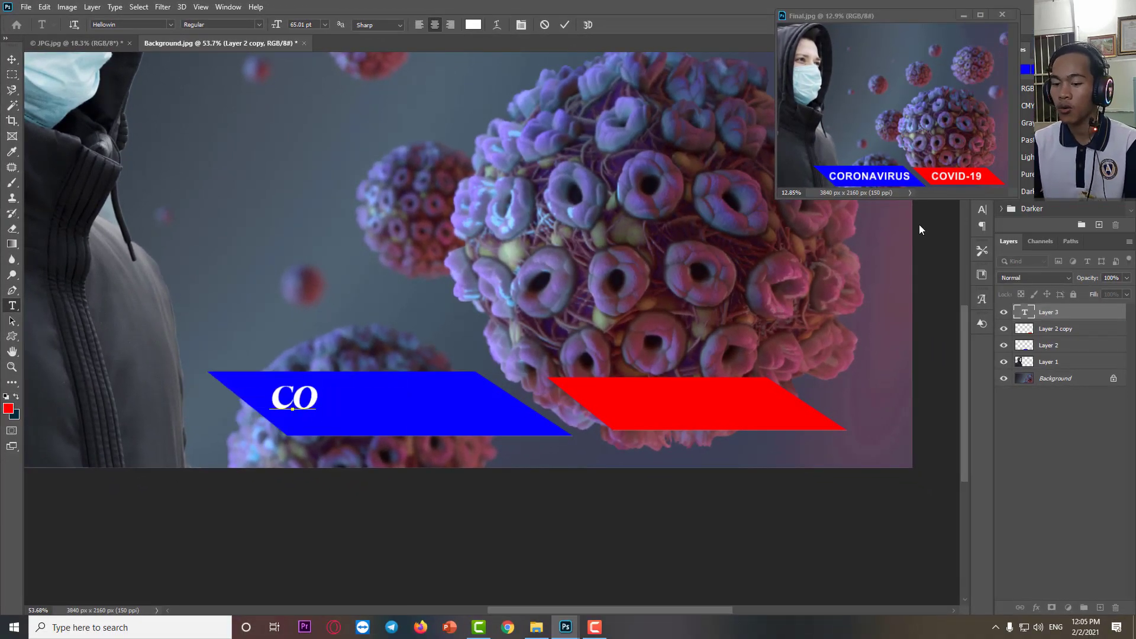
pyautogui.write('RONA')
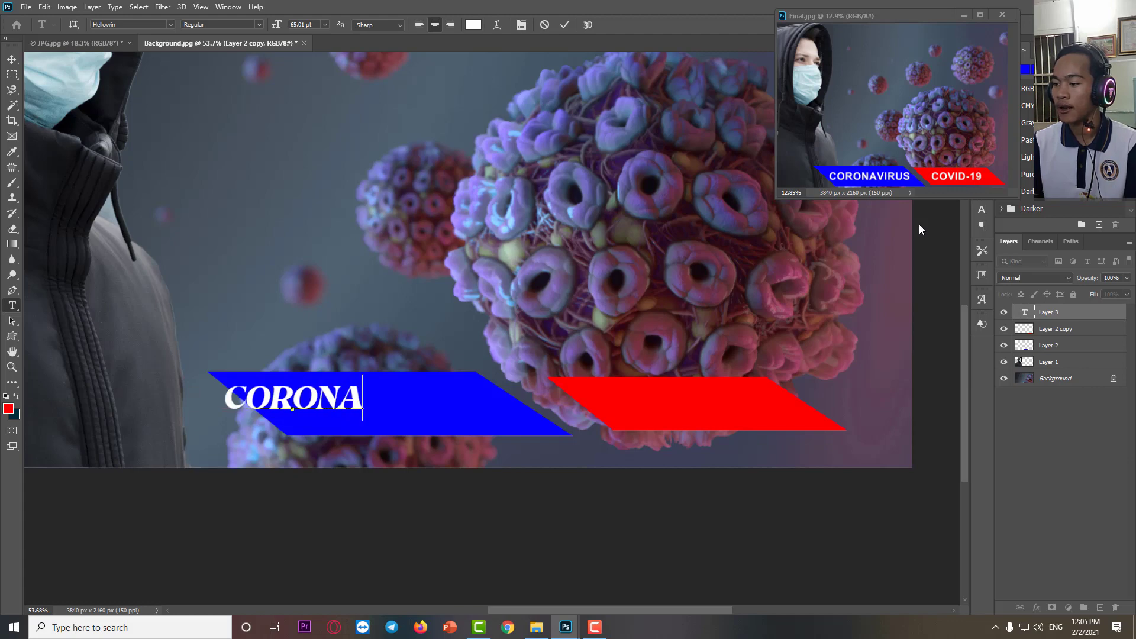
pyautogui.write('VIRUS')
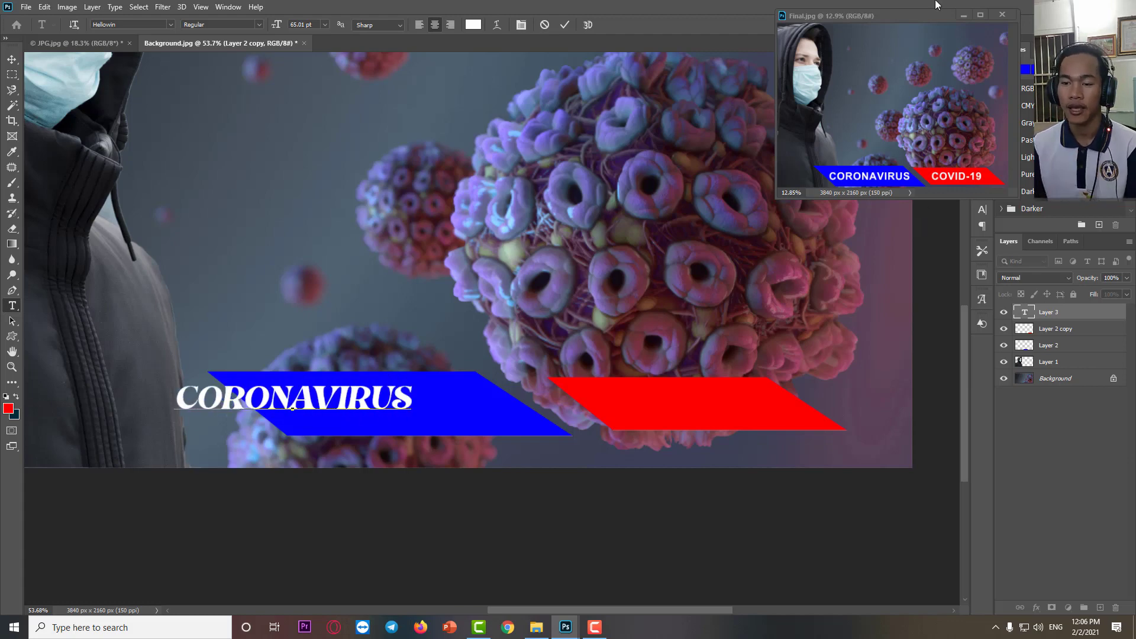
pyautogui.click(565, 25)
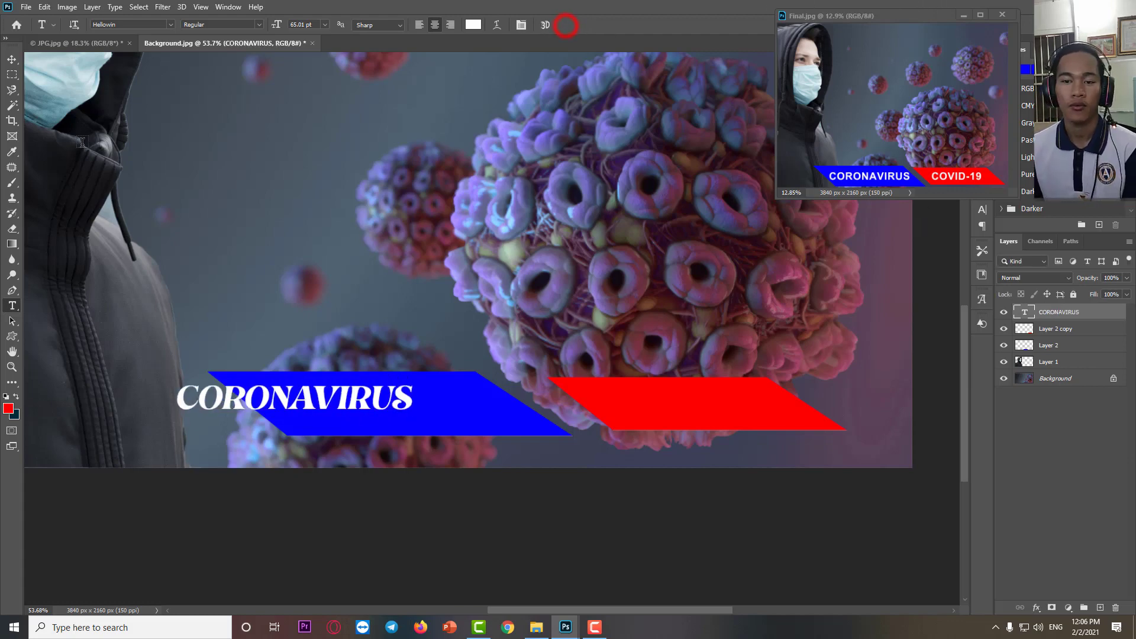
# Step: Move the CORONAVIRUS text to the middle of the blue parallelogram and scale it down slightly to fit inside
pyautogui.click(12, 60)
pyautogui.moveTo(364, 400); pyautogui.dragTo(463, 413)
pyautogui.hotkey('ctrl', 't')
pyautogui.click(586, 24)
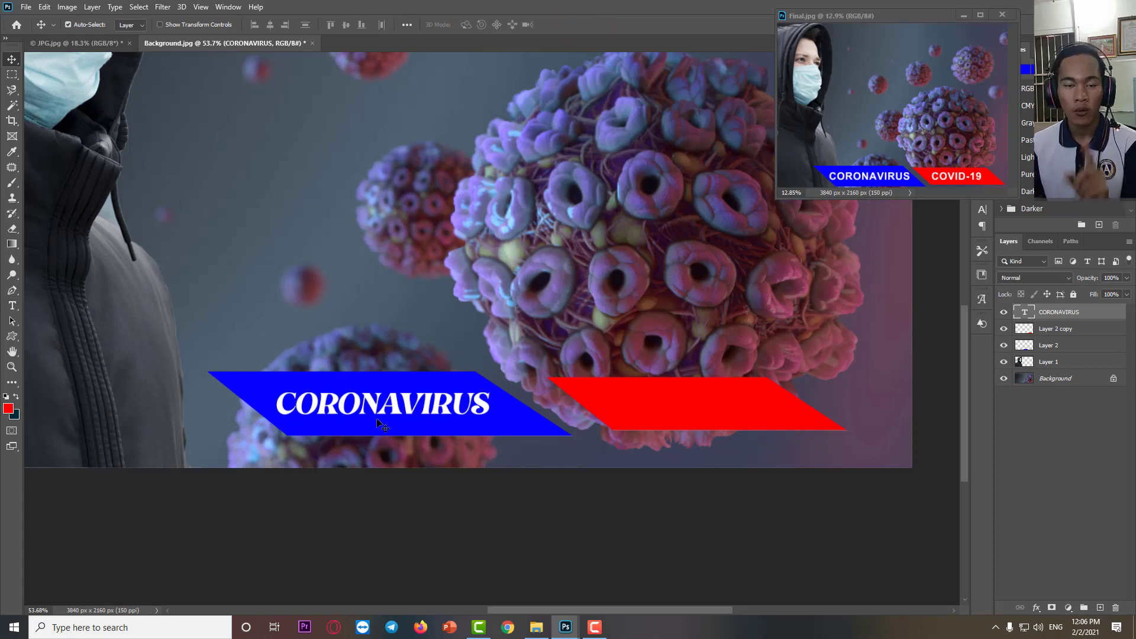
# Step: Duplicate the CORONAVIRUS text onto the red parallelogram, scale the copy to about 73.55%, and center it there
pyautogui.press('alt')
pyautogui.moveTo(369, 407); pyautogui.dragTo(684, 407)
pyautogui.hotkey('ctrl', 't')
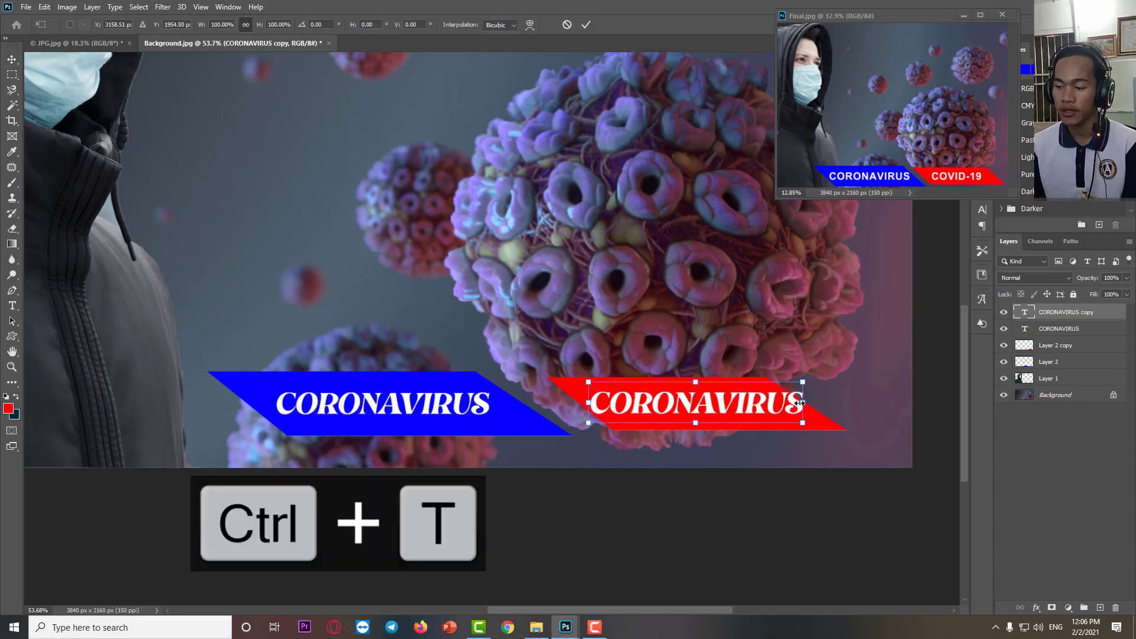
pyautogui.moveTo(801, 385); pyautogui.dragTo(742, 410)
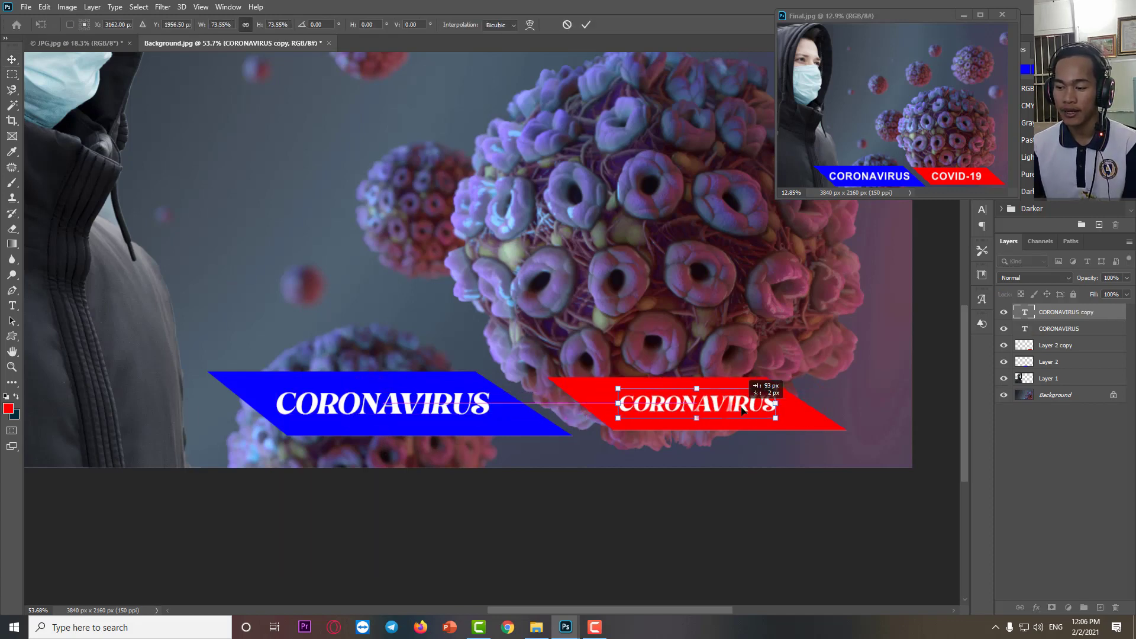
pyautogui.click(586, 24)
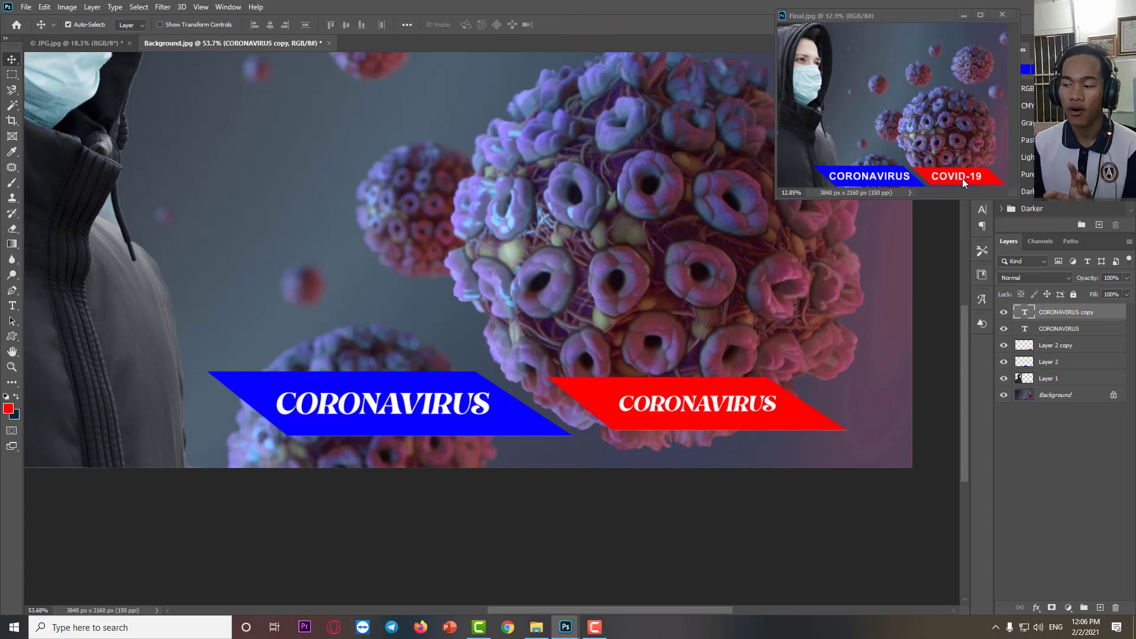
pyautogui.doubleClick(690, 403)
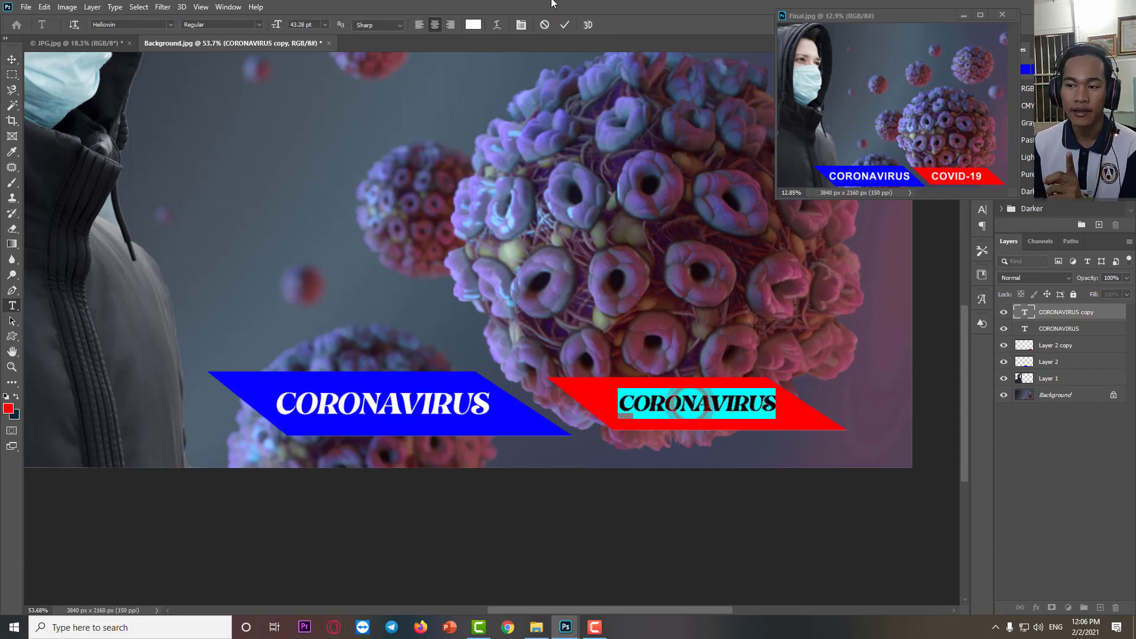
pyautogui.click(564, 27)
pyautogui.press('v')
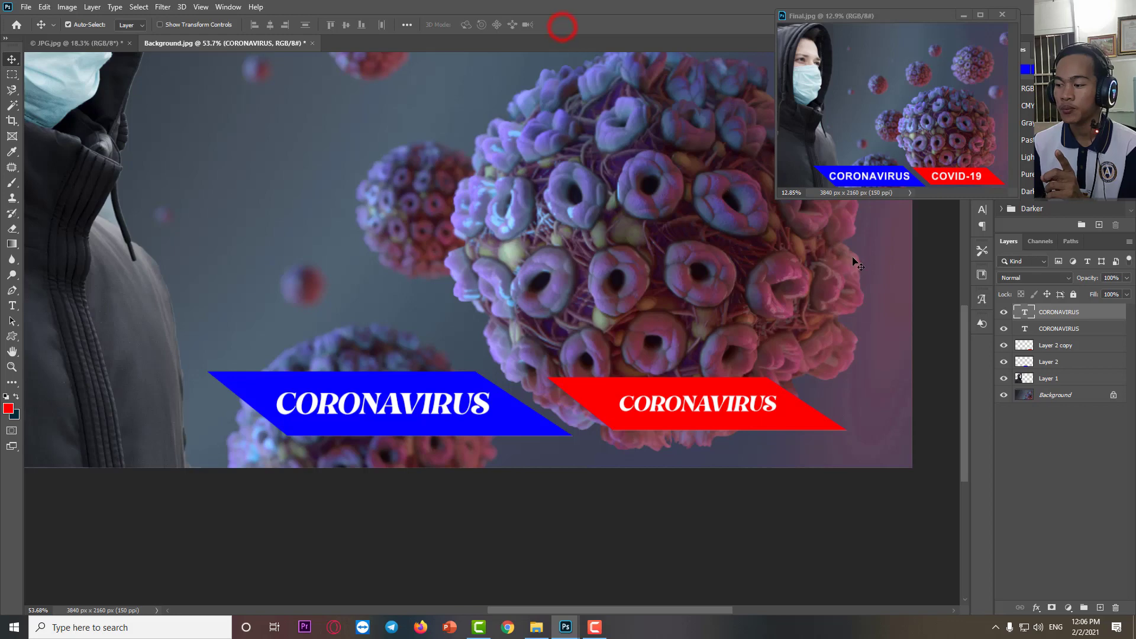
pyautogui.click(1005, 311)
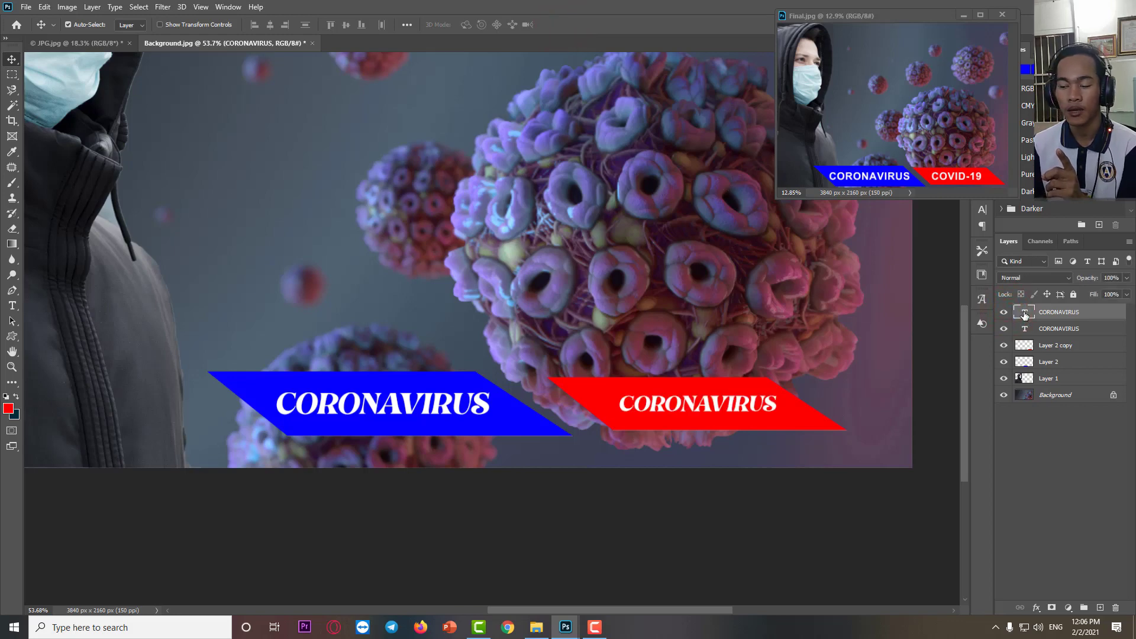
# Step: Replace the copied text on the red parallelogram with COVID-19 and commit the text
pyautogui.doubleClick(1025, 314)
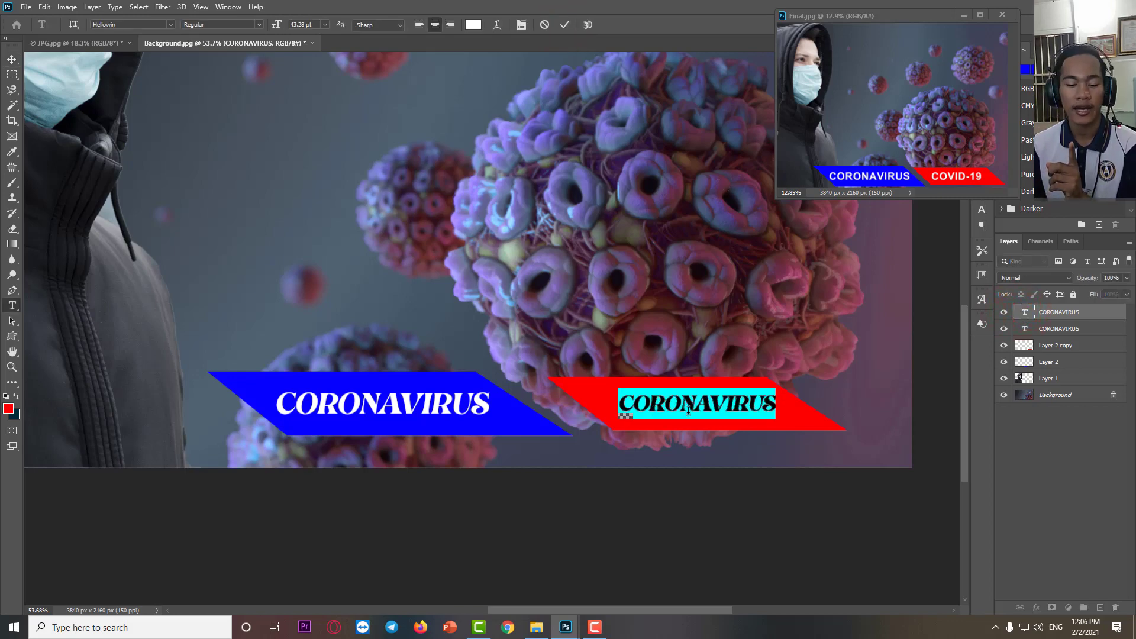
pyautogui.press('BackSpace')
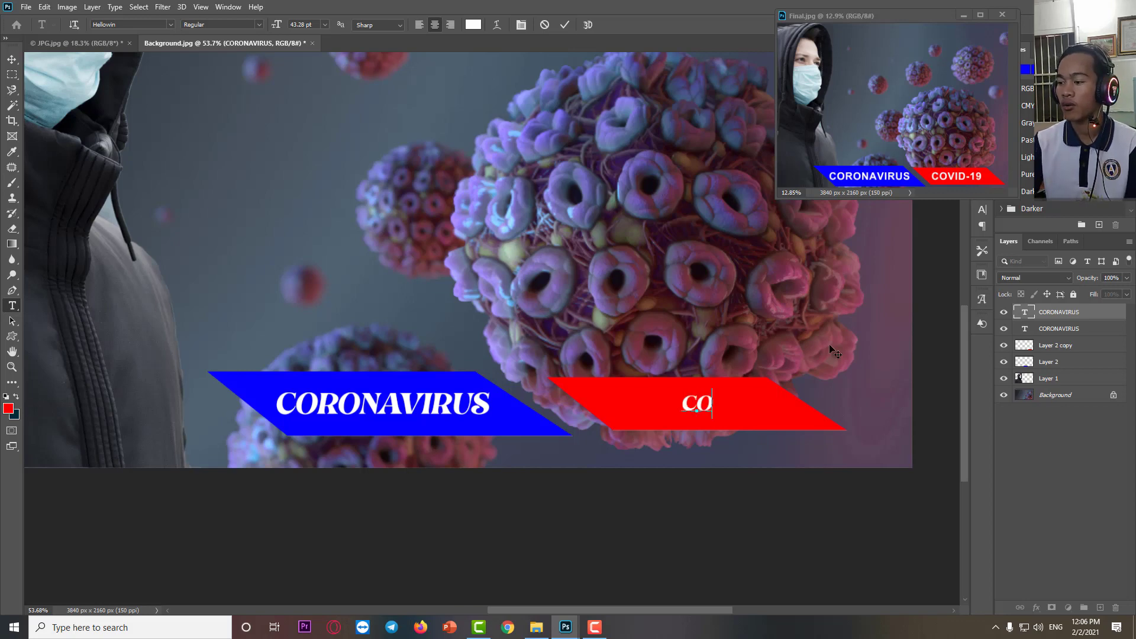
pyautogui.write('COVID-19')
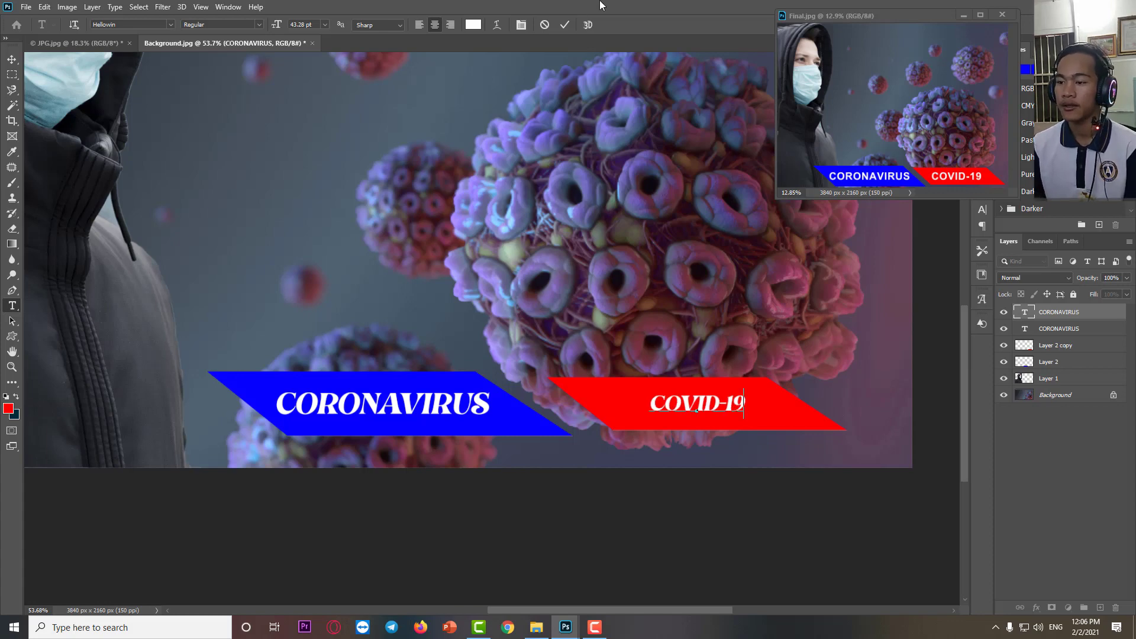
pyautogui.click(564, 25)
pyautogui.press('v')
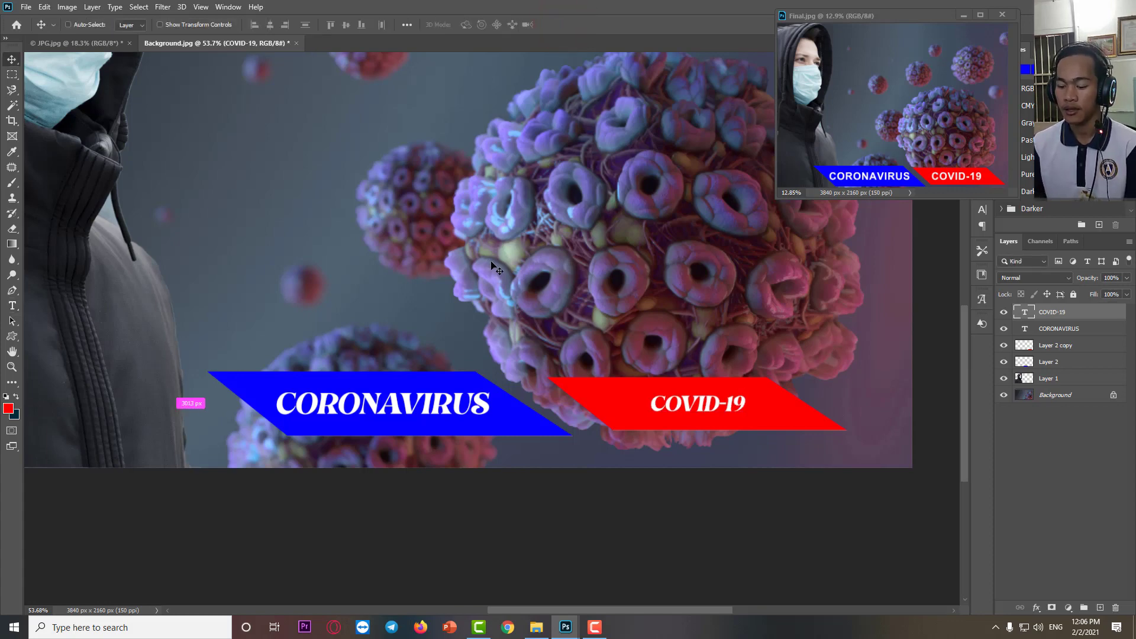
# Step: Scale up the COVID-19 text so it fills more of the red parallelogram
pyautogui.hotkey('ctrl', 't')
pyautogui.moveTo(747, 406)
pyautogui.mouseDown()
pyautogui.moveTo(769, 407)
pyautogui.moveTo(757, 405)
pyautogui.mouseUp()
pyautogui.click(589, 25)
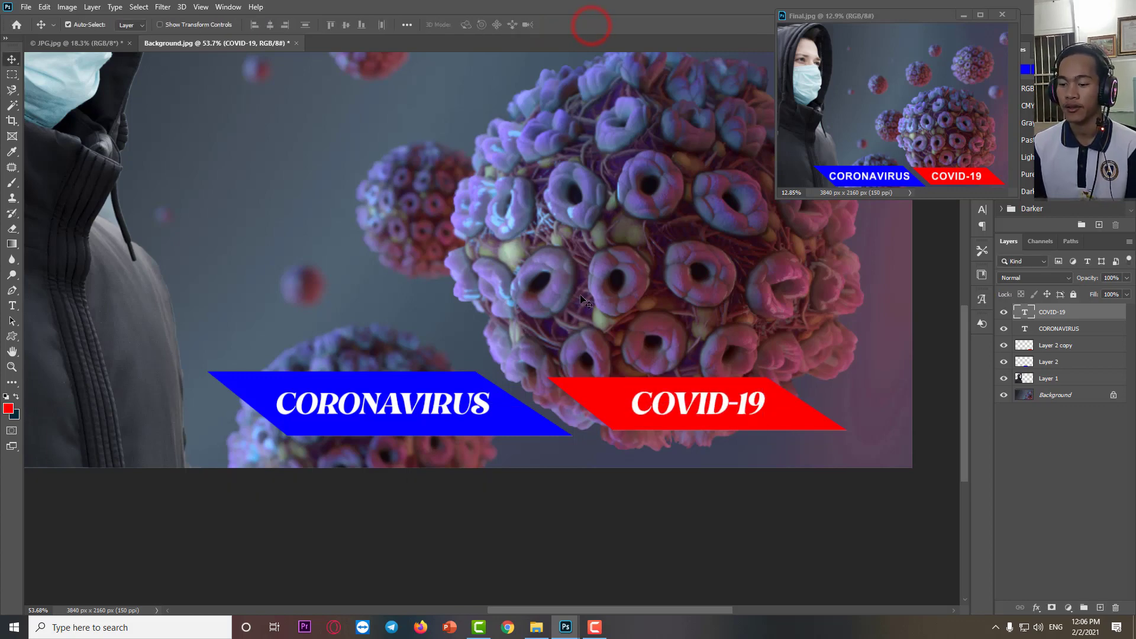
# Step: Check what the two text layers and the two parallelogram layers contain by hiding and showing each one
pyautogui.scroll(-2, 580, 300)
pyautogui.scroll(-1, 580, 305)
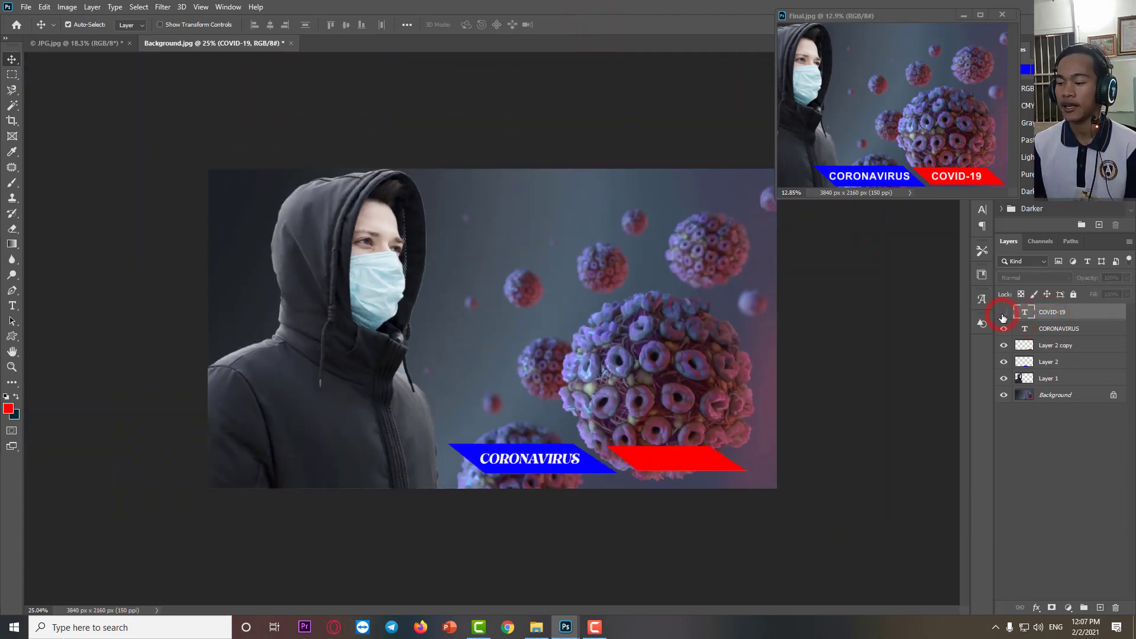
pyautogui.click(1004, 329)
pyautogui.click(1005, 329)
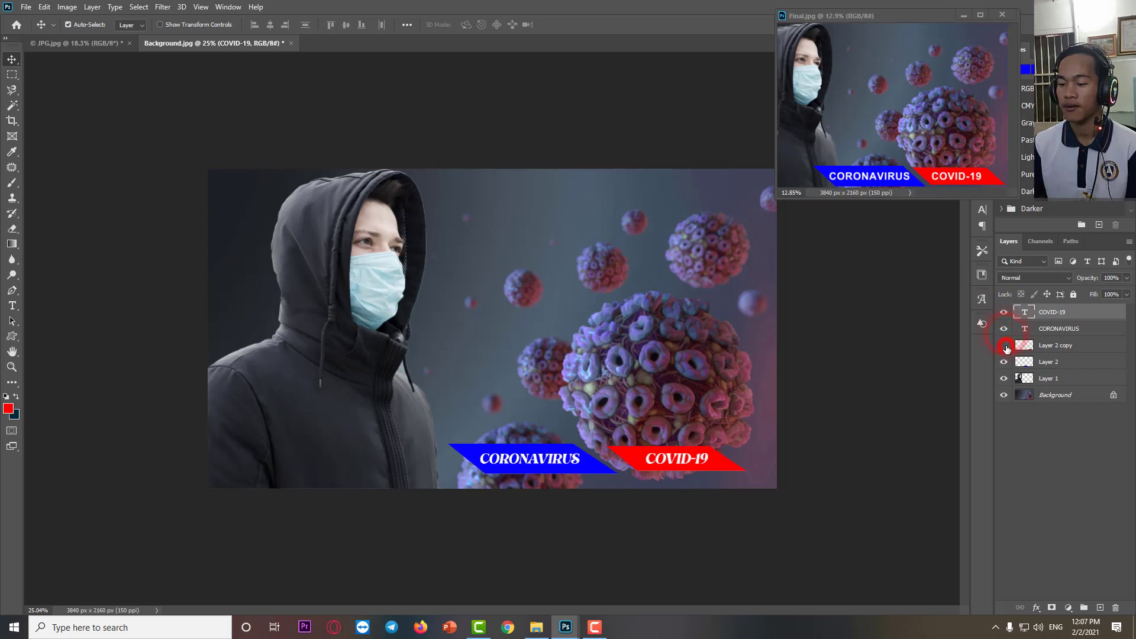
pyautogui.click(1005, 345)
pyautogui.click(1004, 345)
pyautogui.click(1004, 362)
pyautogui.click(1005, 363)
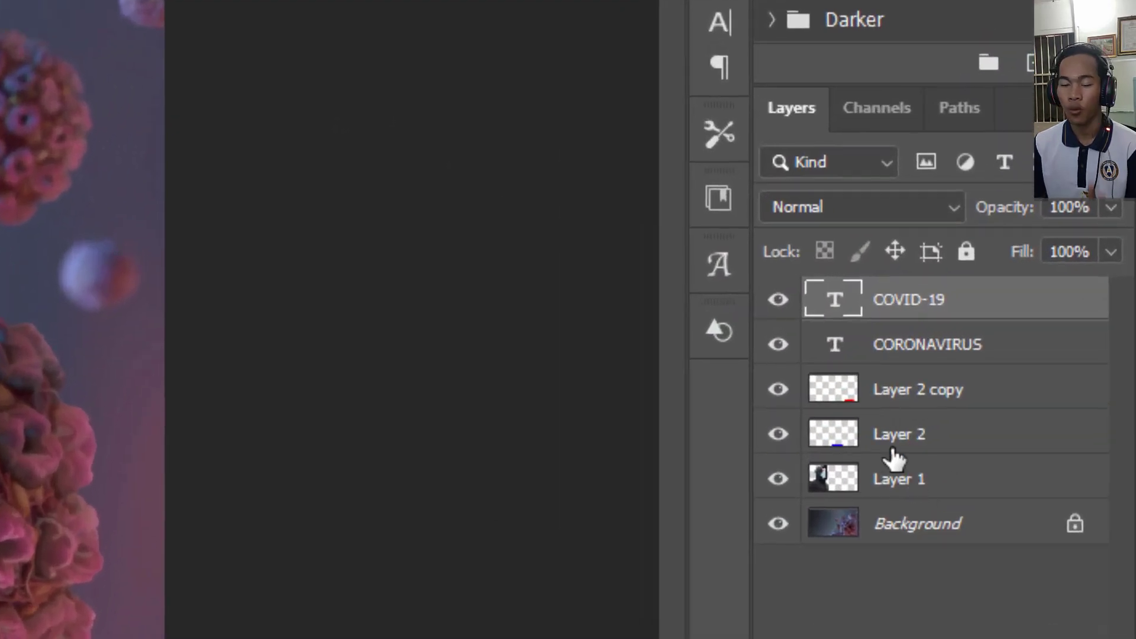
# Step: Select the layers from COVID-19 down to Layer 2 as one continuous range and clear the selection
pyautogui.click(931, 302)
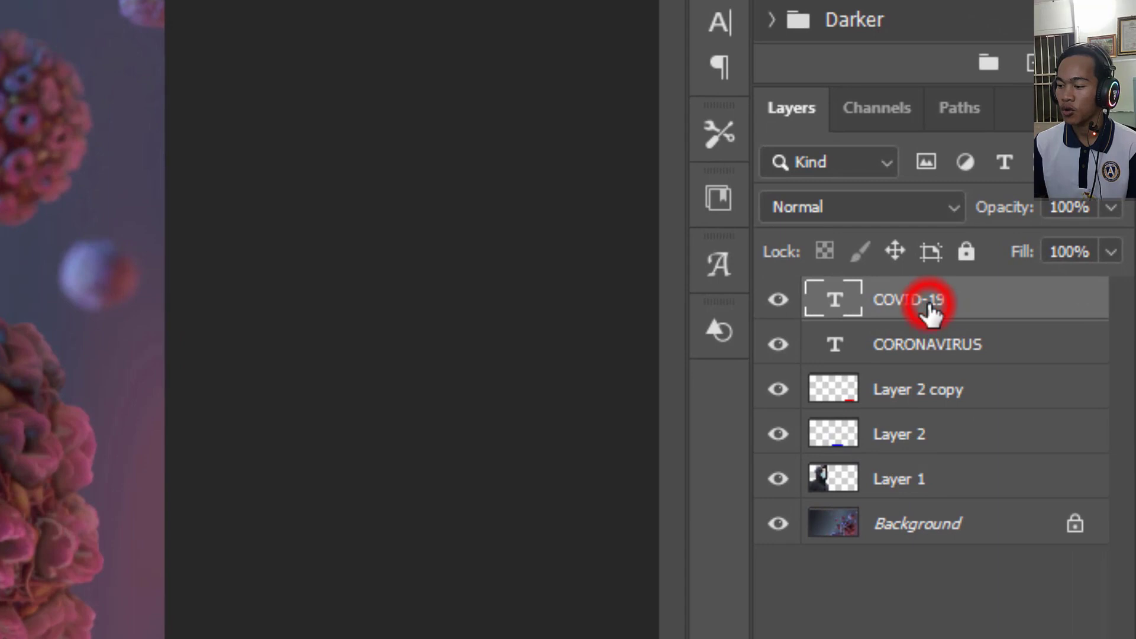
pyautogui.click(923, 433)
pyautogui.click(926, 302)
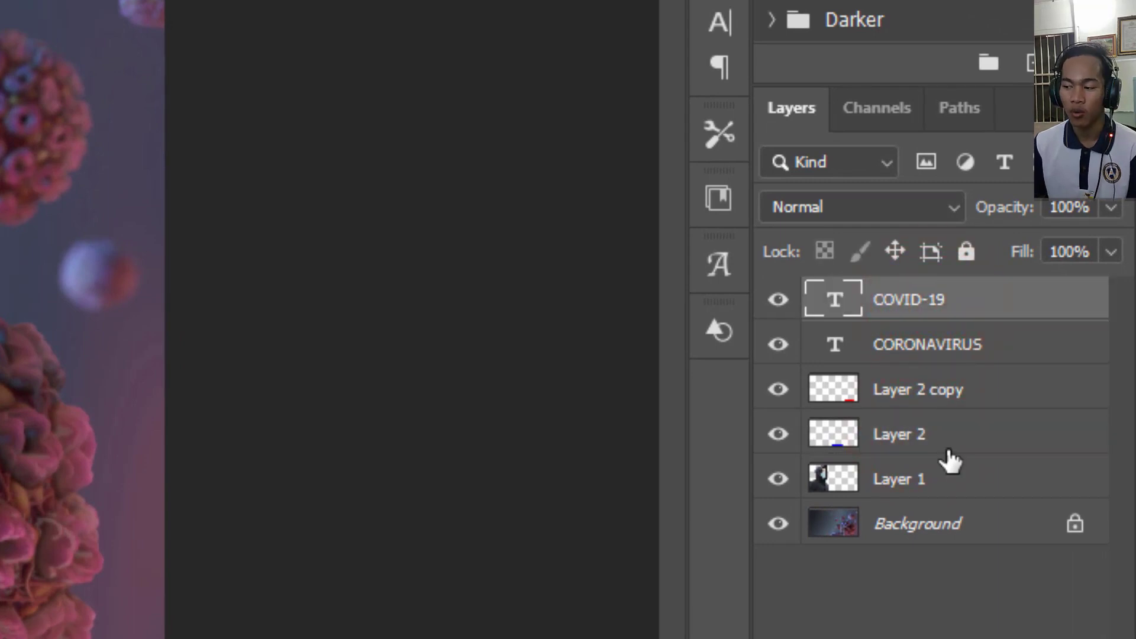
pyautogui.click(910, 302)
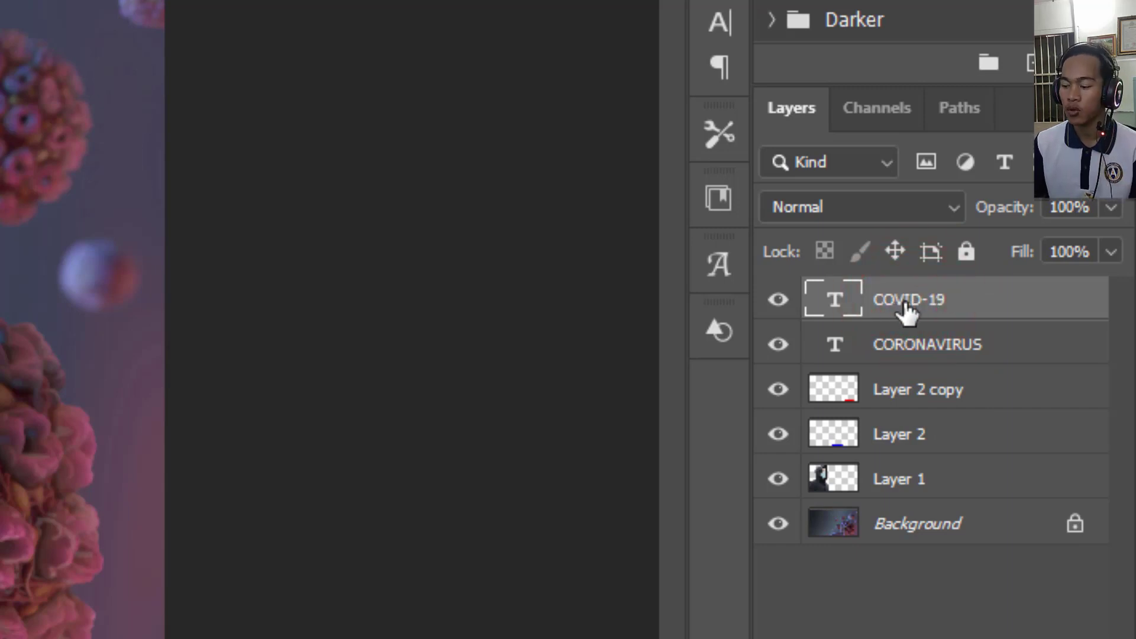
pyautogui.press('shift')
pyautogui.keyDown('shift'); pyautogui.click(941, 439); pyautogui.keyUp('shift')
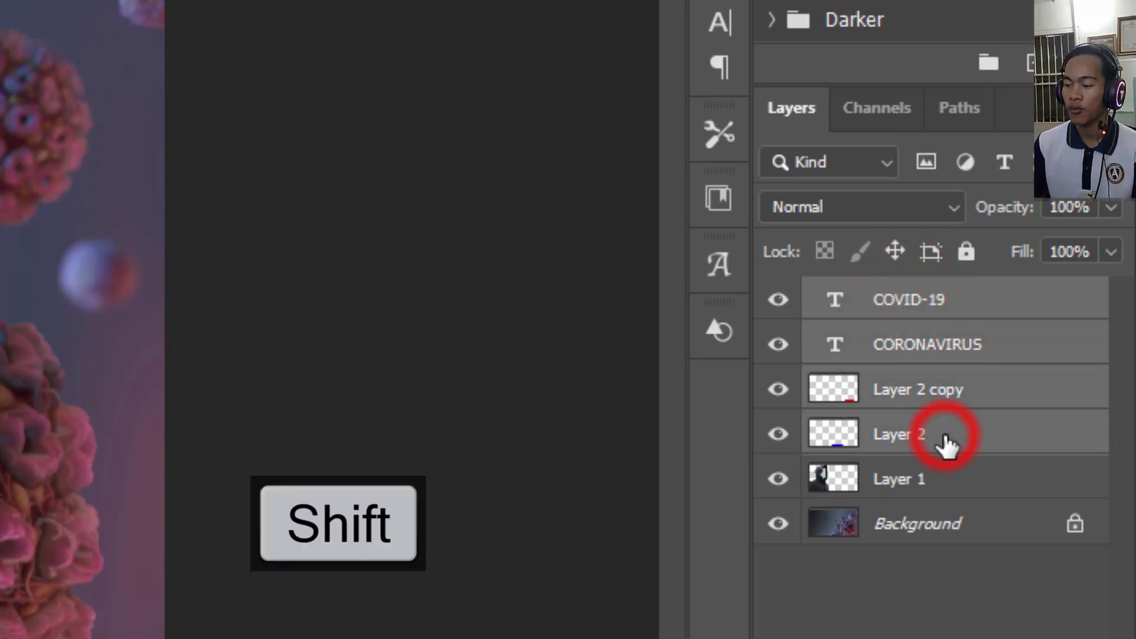
pyautogui.click(966, 606)
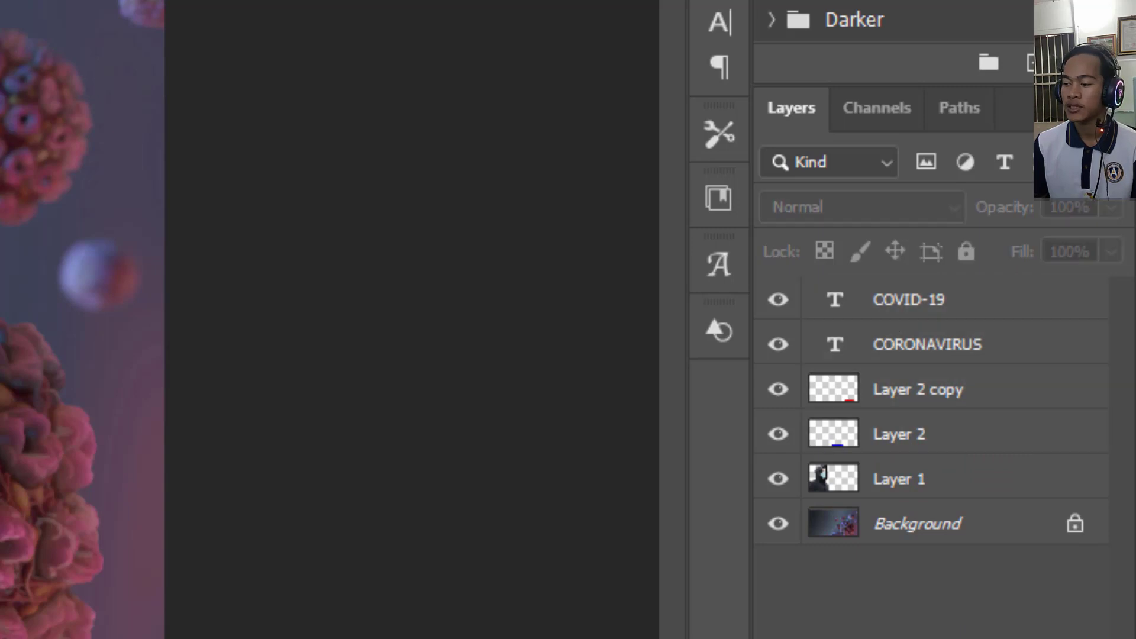
# Step: Add CORONAVIRUS, Layer 2 copy and Layer 2 individually to the COVID-19 layer selection and deselect all layers
pyautogui.click(930, 304)
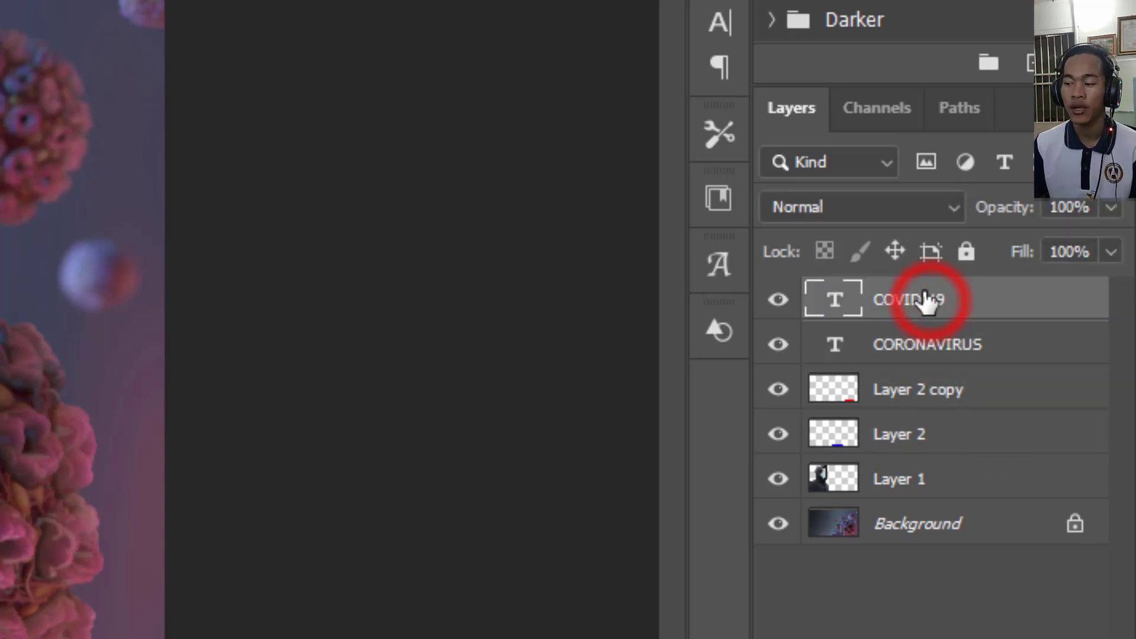
pyautogui.click(926, 352)
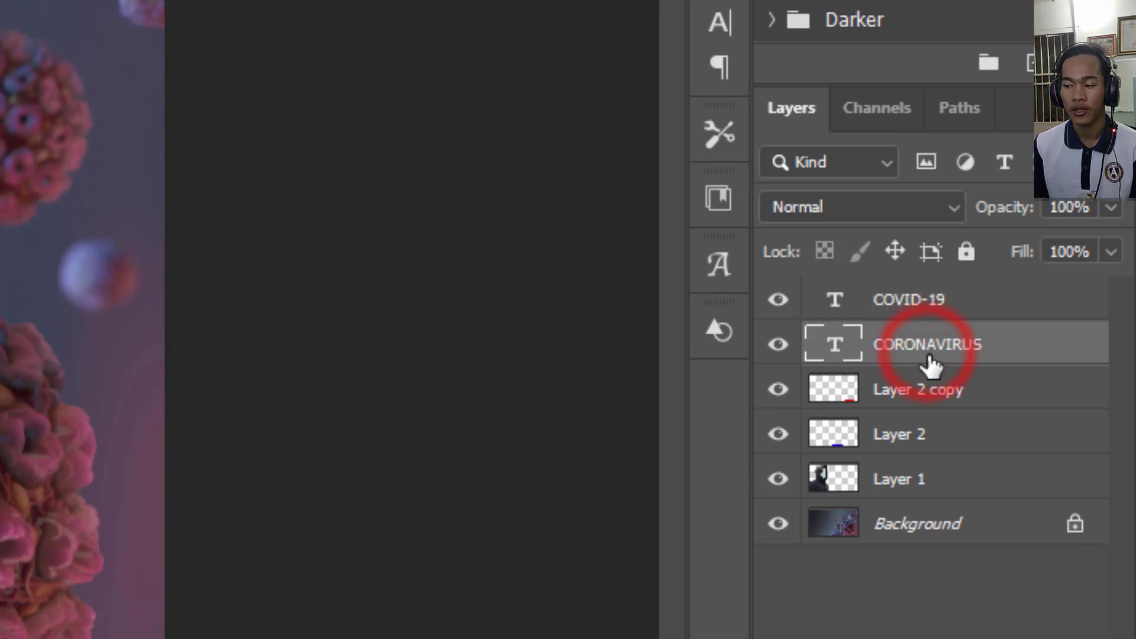
pyautogui.click(936, 305)
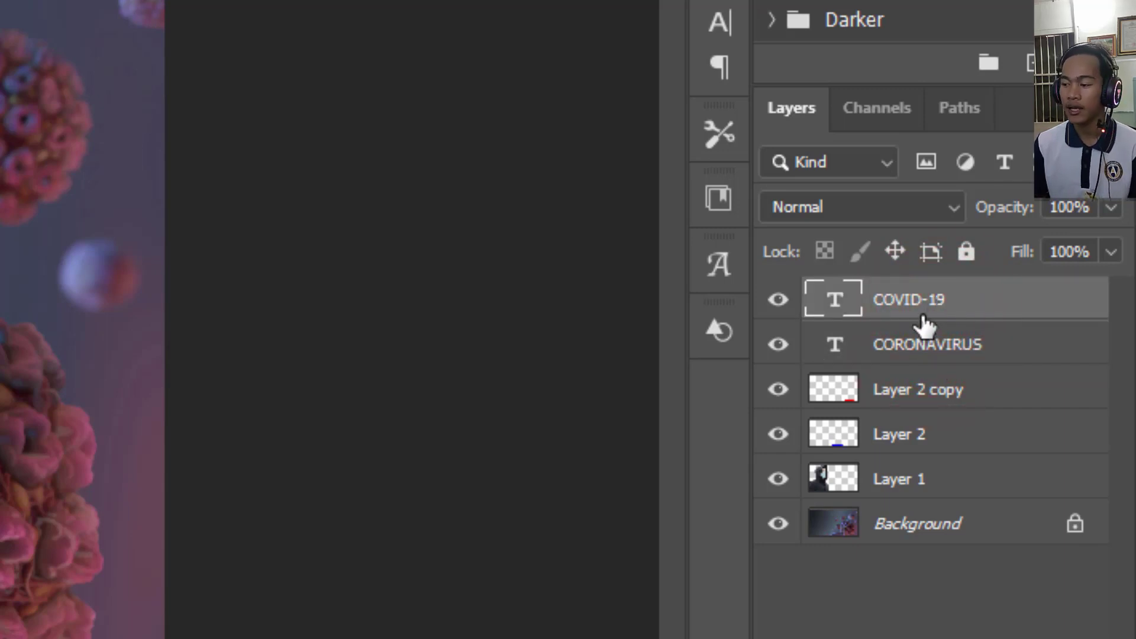
pyautogui.keyDown('ctrl'); pyautogui.click(929, 349); pyautogui.keyUp('ctrl')
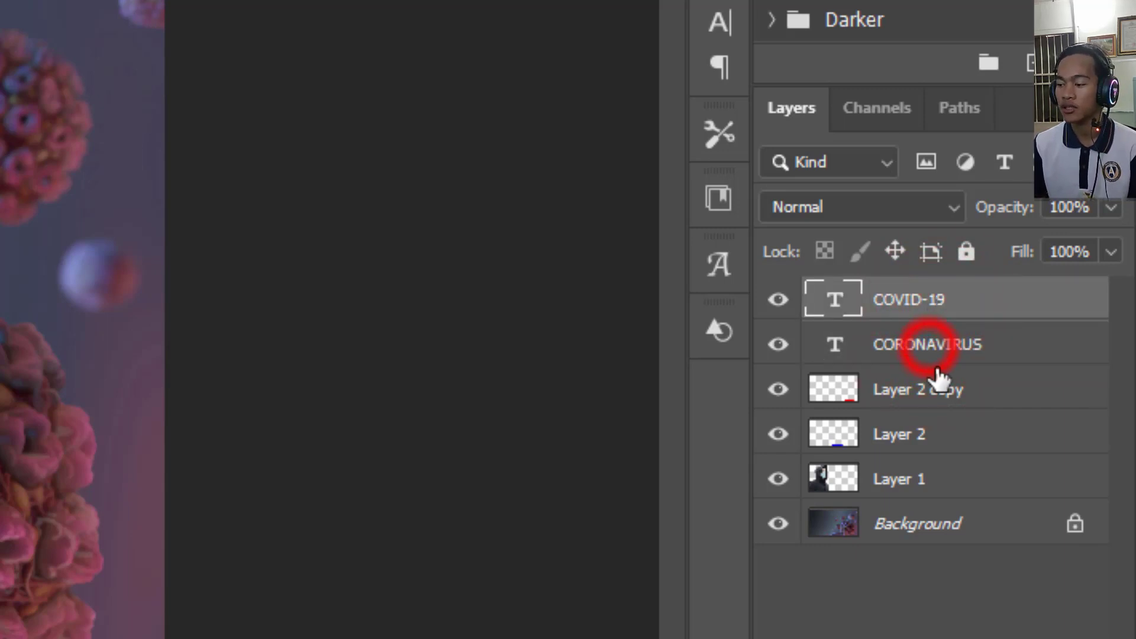
pyautogui.keyDown('ctrl'); pyautogui.click(949, 391); pyautogui.keyUp('ctrl')
pyautogui.keyDown('ctrl'); pyautogui.click(959, 438); pyautogui.keyUp('ctrl')
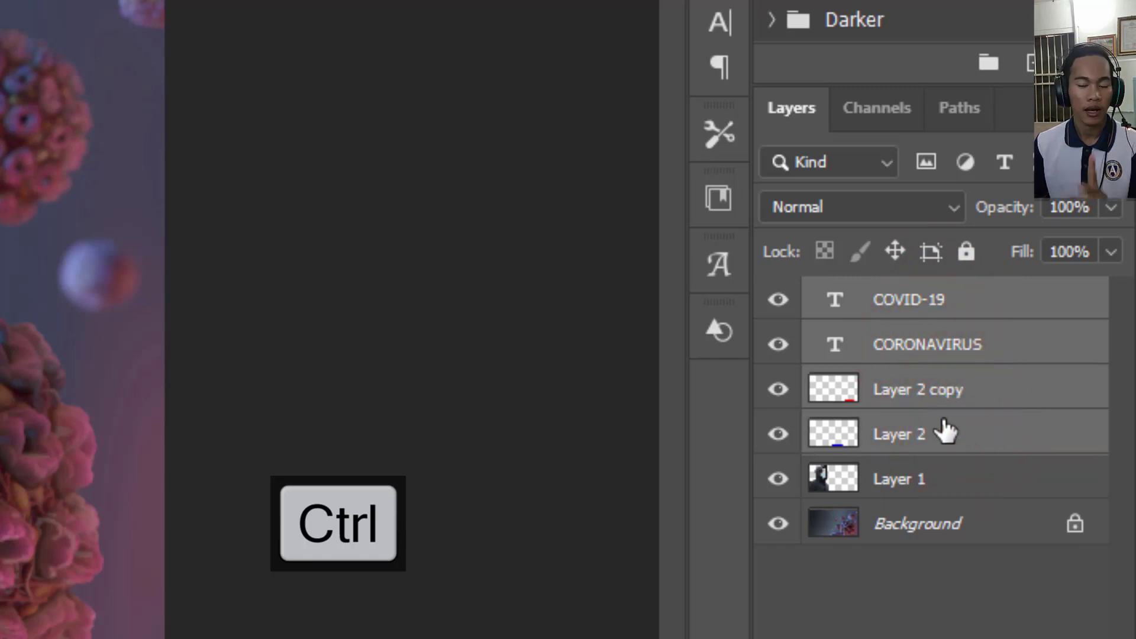
pyautogui.click(906, 278)
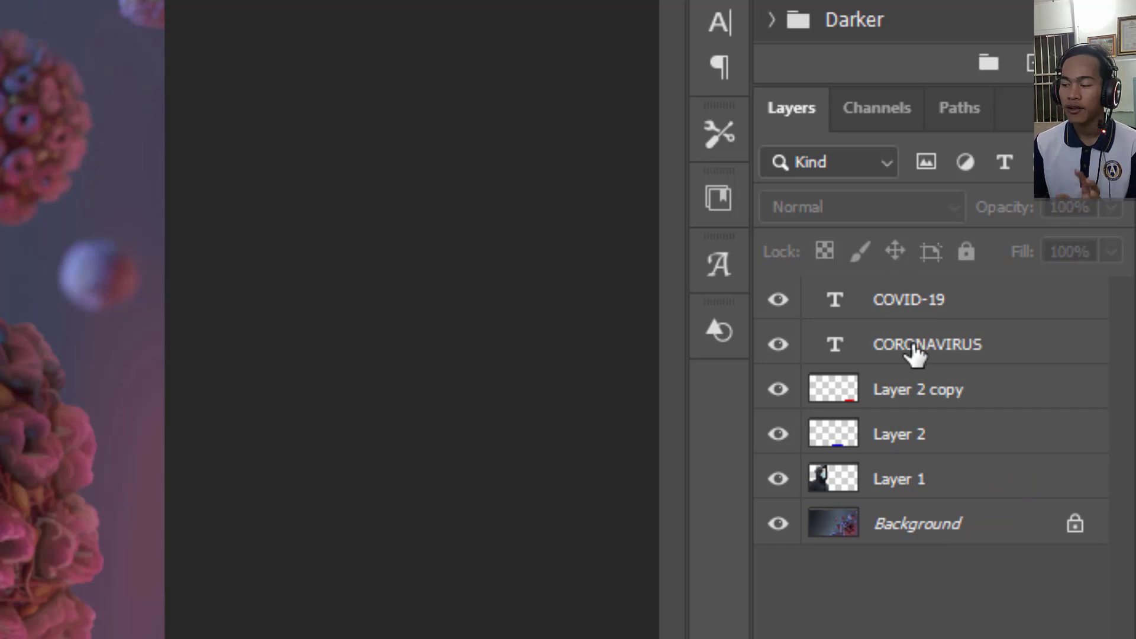
# Step: Group the four layers from COVID-19 down to Layer 2 and check the group by hiding and showing it
pyautogui.click(941, 301)
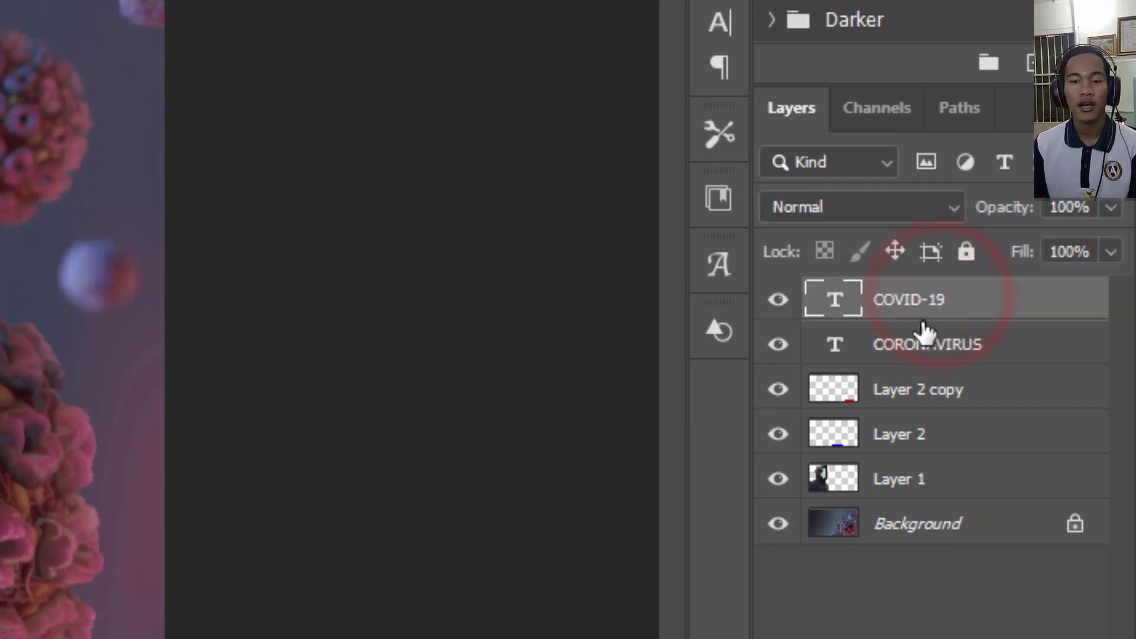
pyautogui.keyDown('shift'); pyautogui.click(922, 439); pyautogui.keyUp('shift')
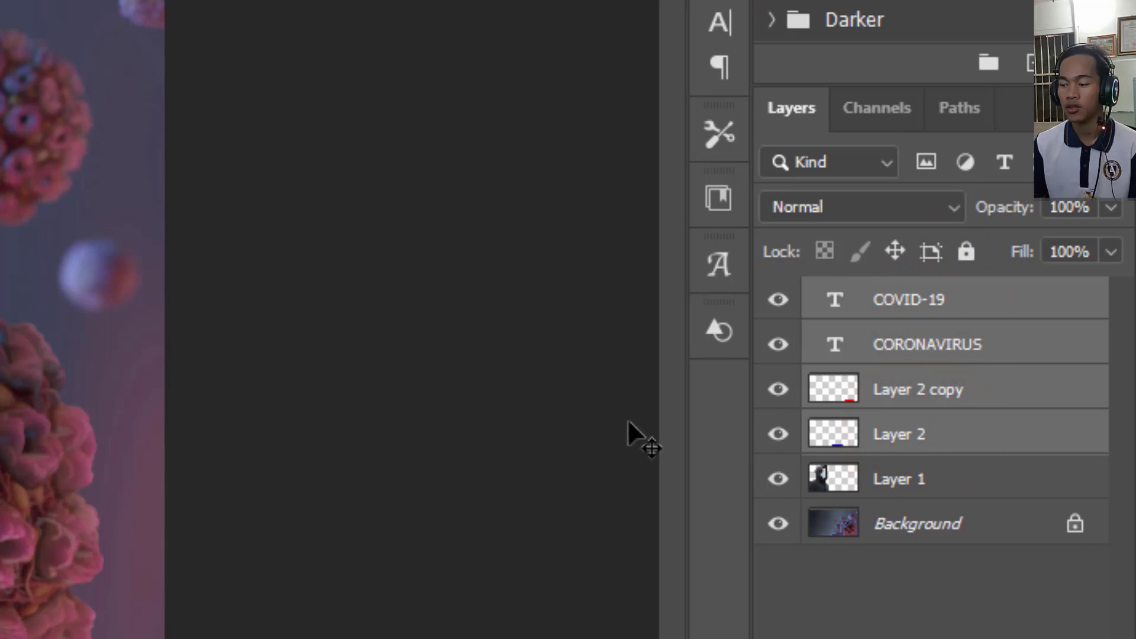
pyautogui.hotkey('ctrl', 'g')
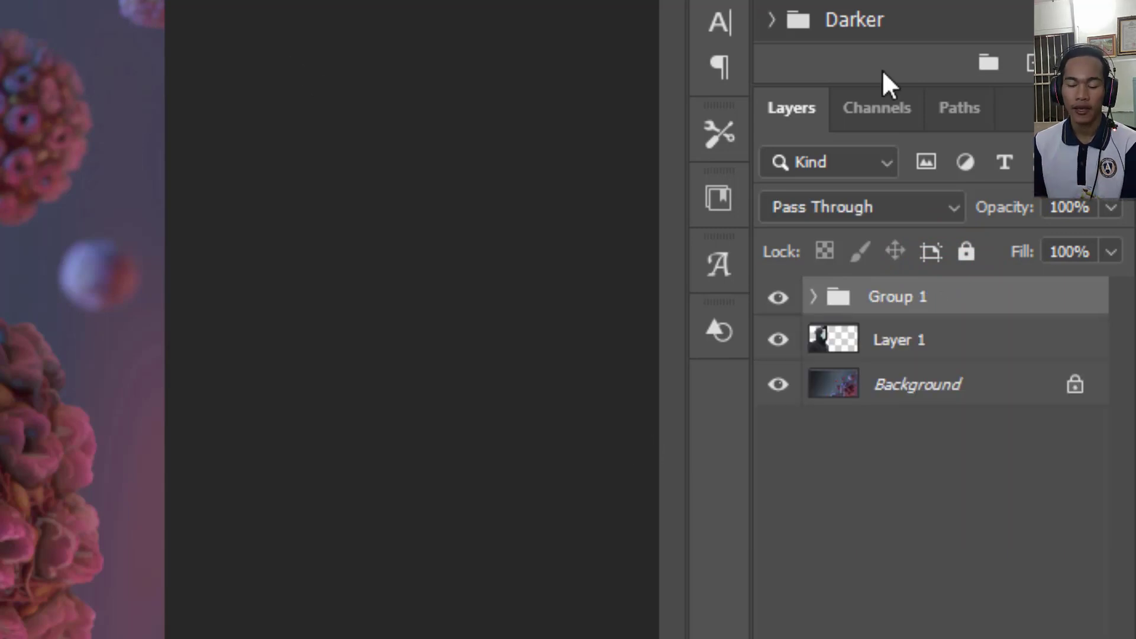
pyautogui.click(778, 297)
pyautogui.click(778, 297)
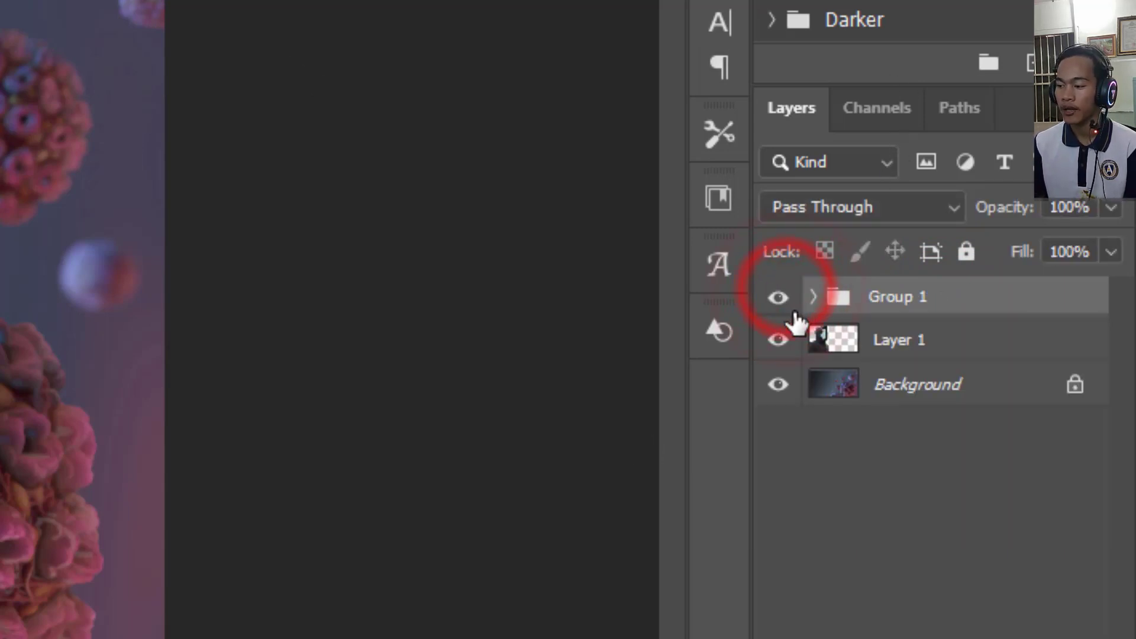
pyautogui.click(964, 251)
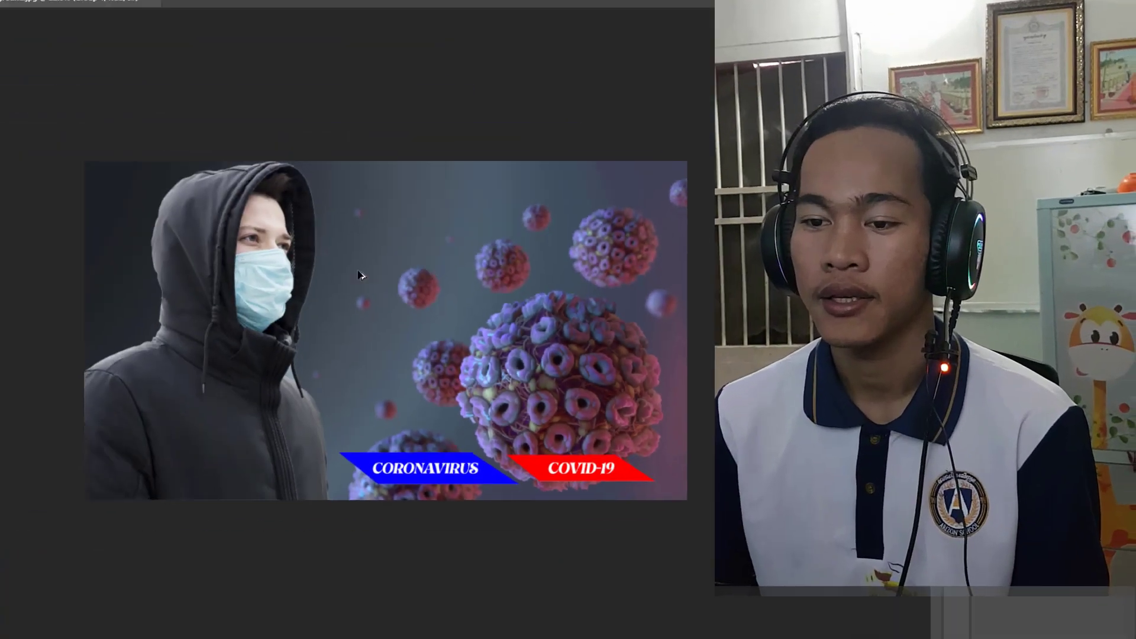